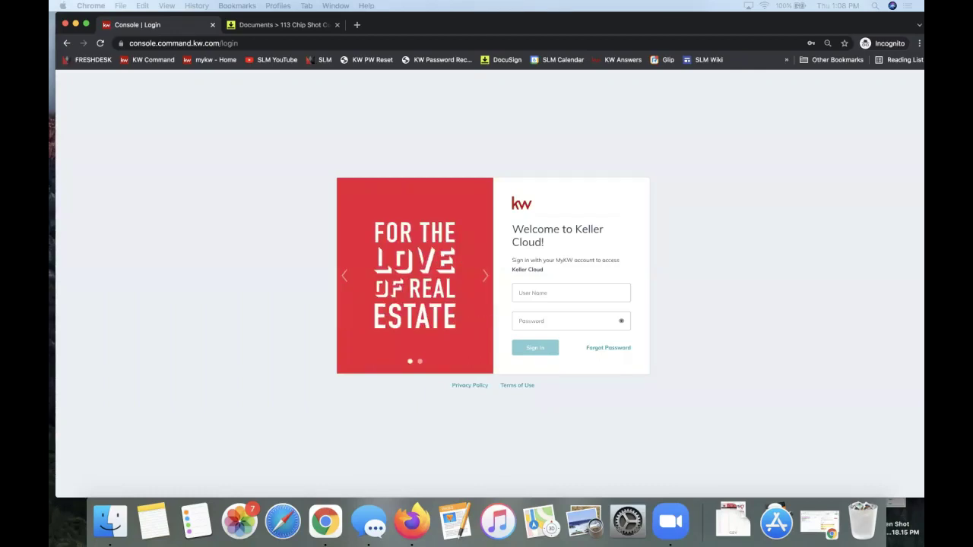
- Bring up the DocuSign Notes & Tips doc and preview the DocuSign 101 (11/4) and 201 (11/11) video links
key(super+grave)
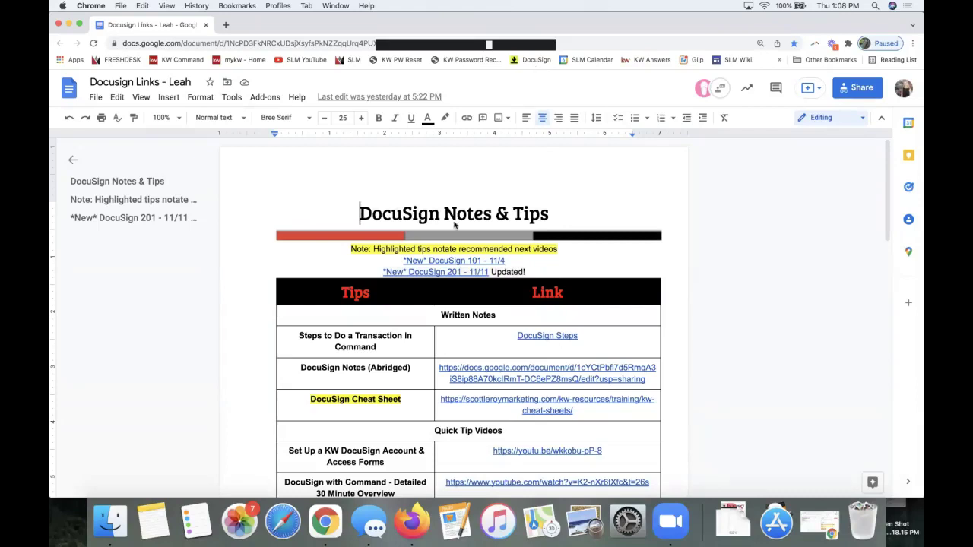
click(529, 271)
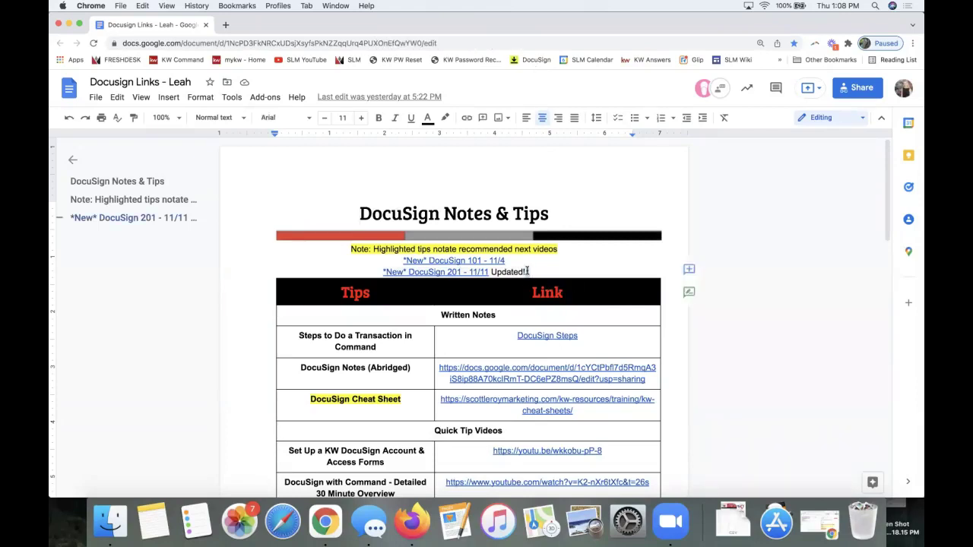
click(453, 261)
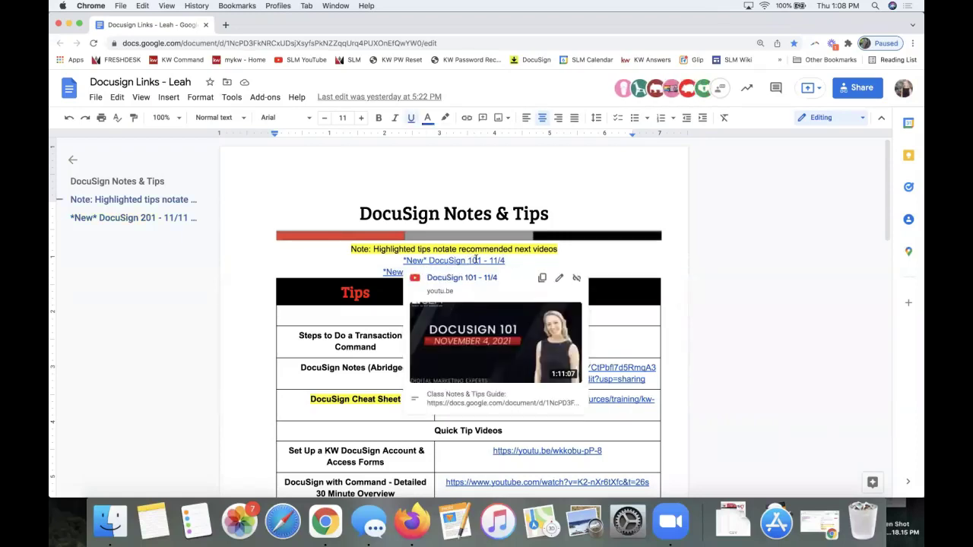
click(508, 261)
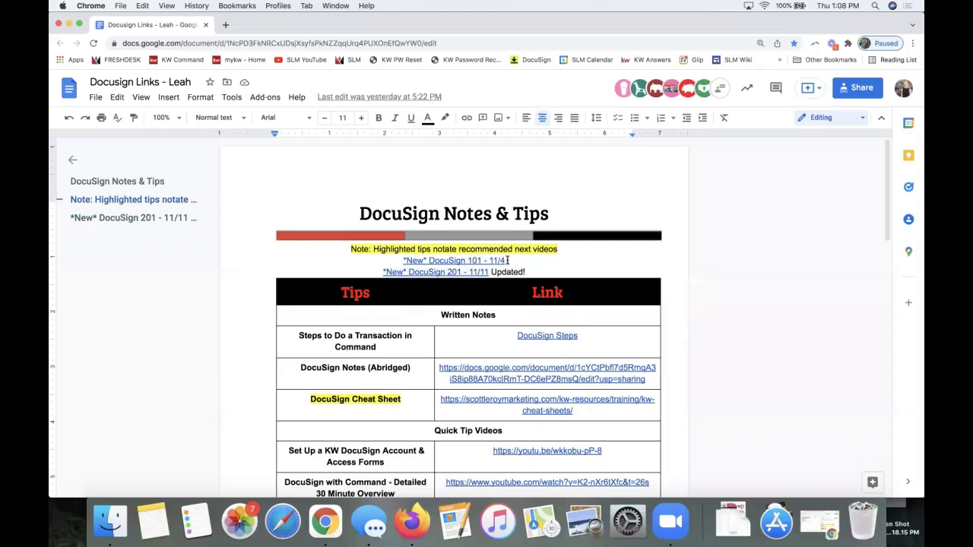
drag(508, 261, 404, 263)
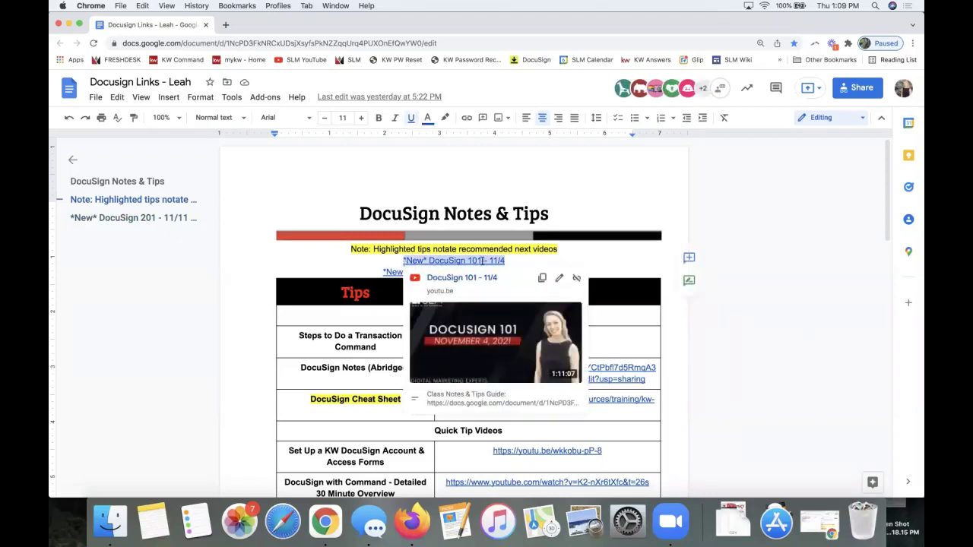
click(519, 259)
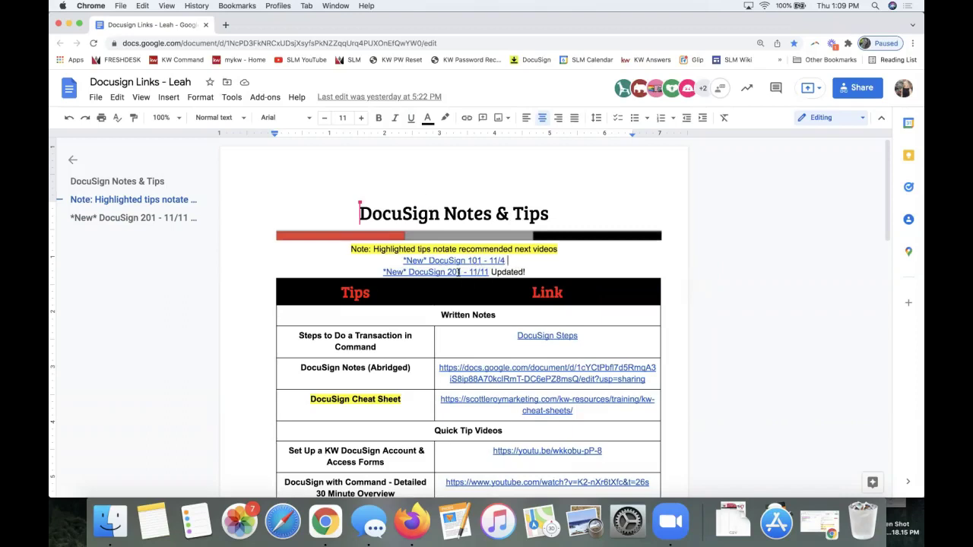
click(487, 272)
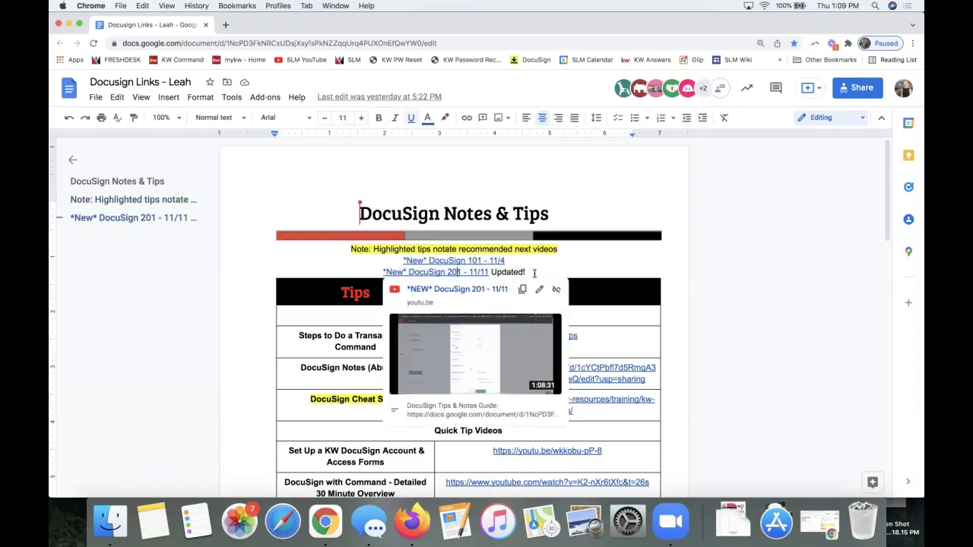
key(End)
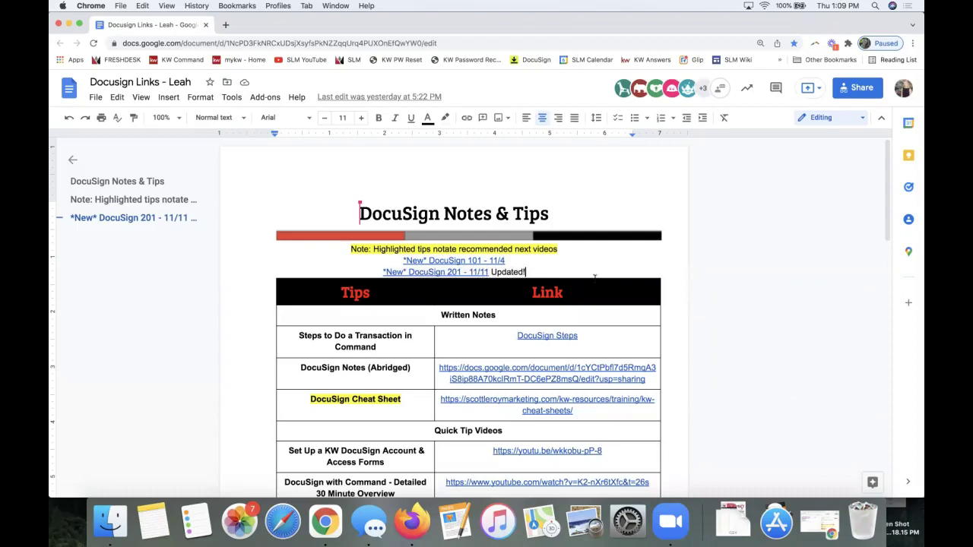
scroll(612, 282, down, 3)
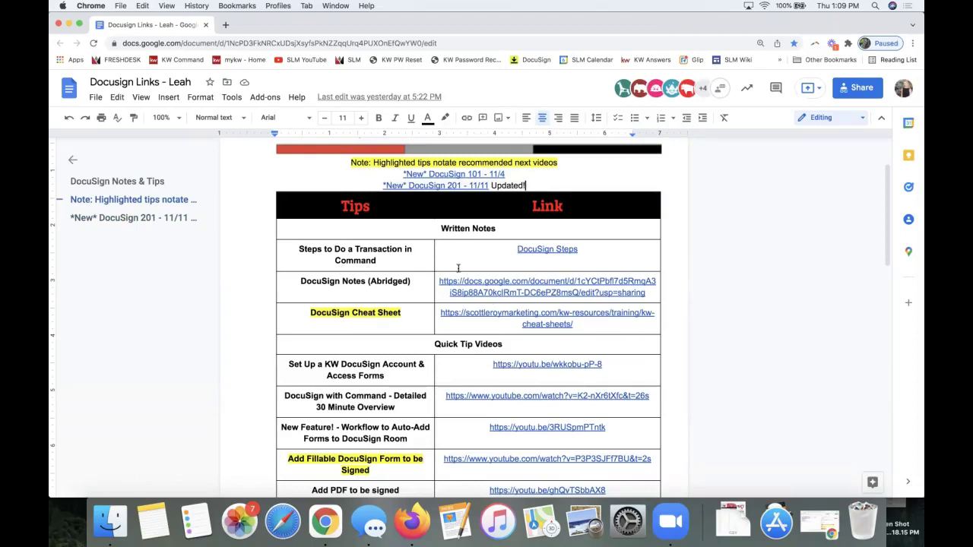
click(546, 250)
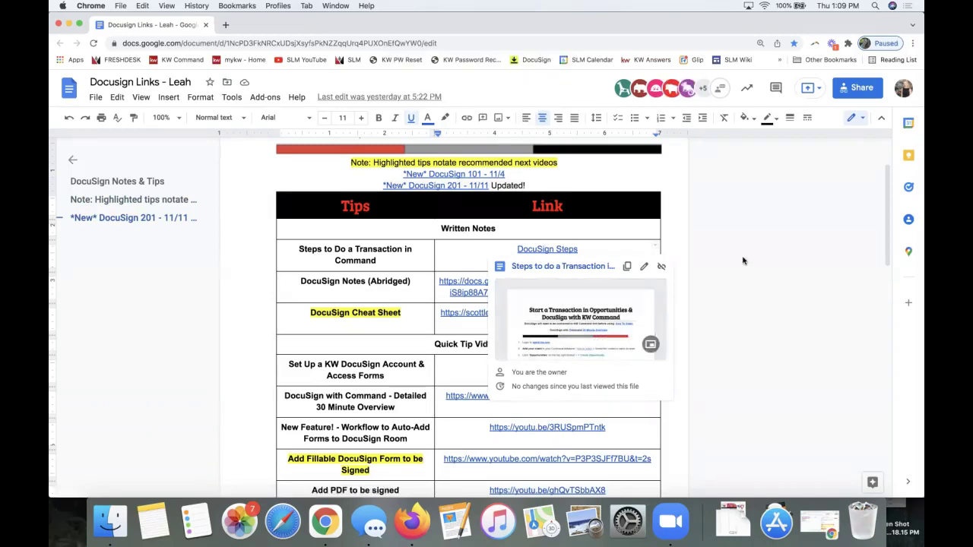
scroll(483, 392, down, 3)
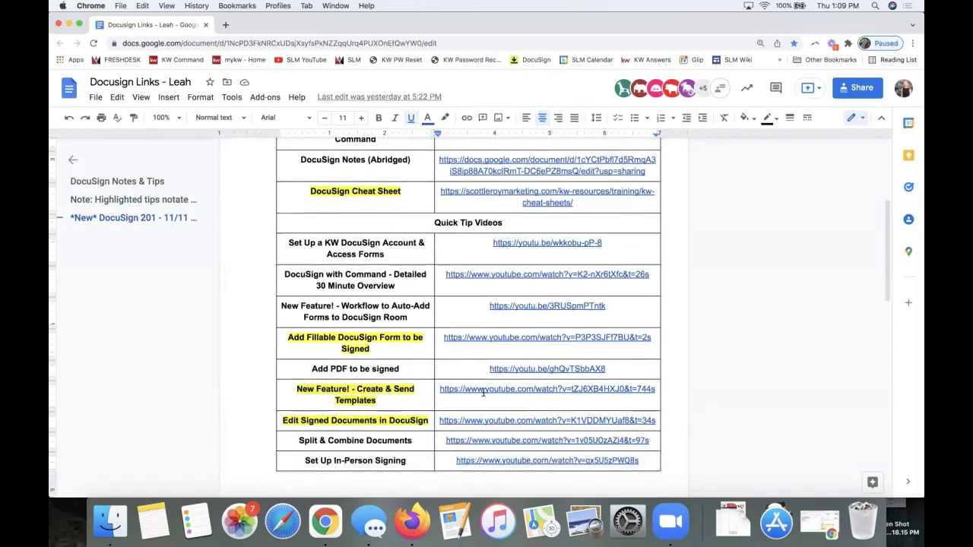
scroll(483, 392, down, 1)
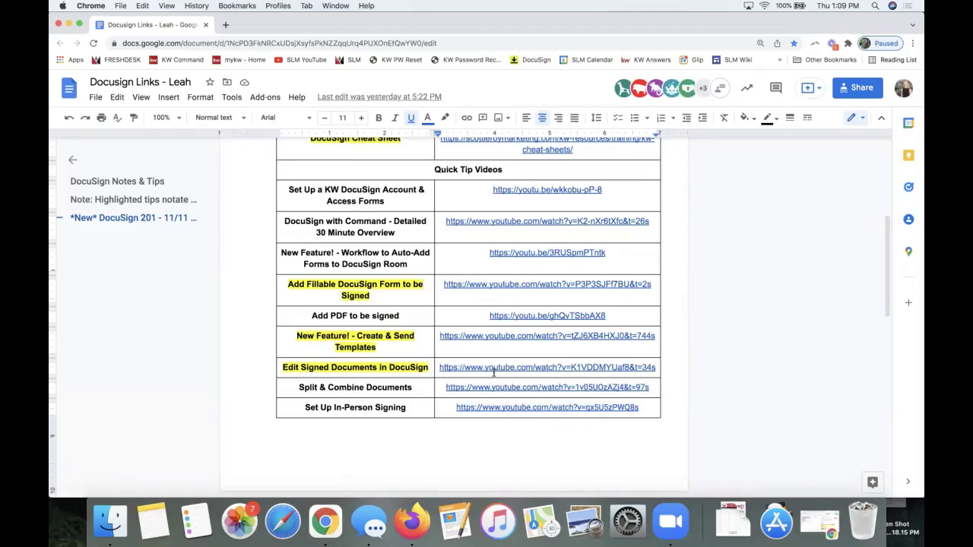
scroll(494, 374, down, 5)
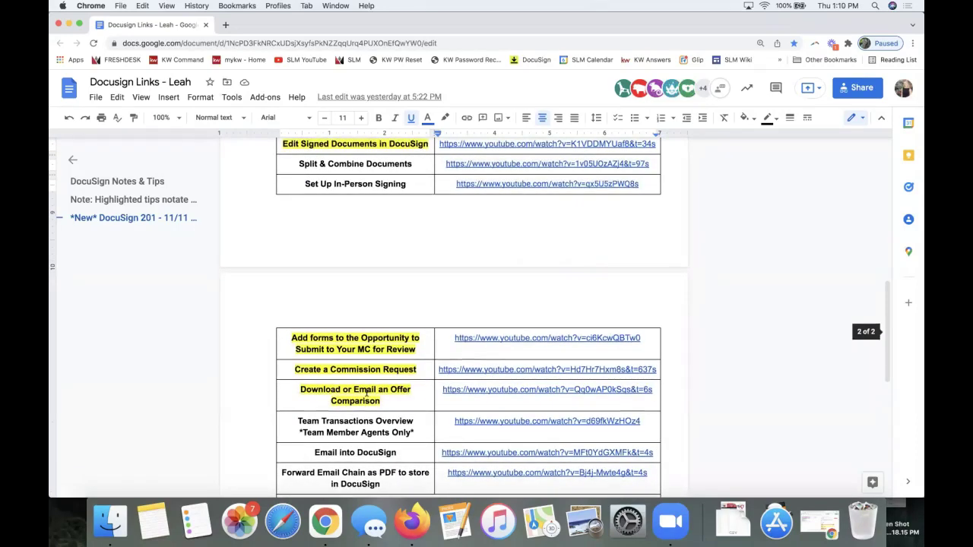
scroll(373, 418, down, 1)
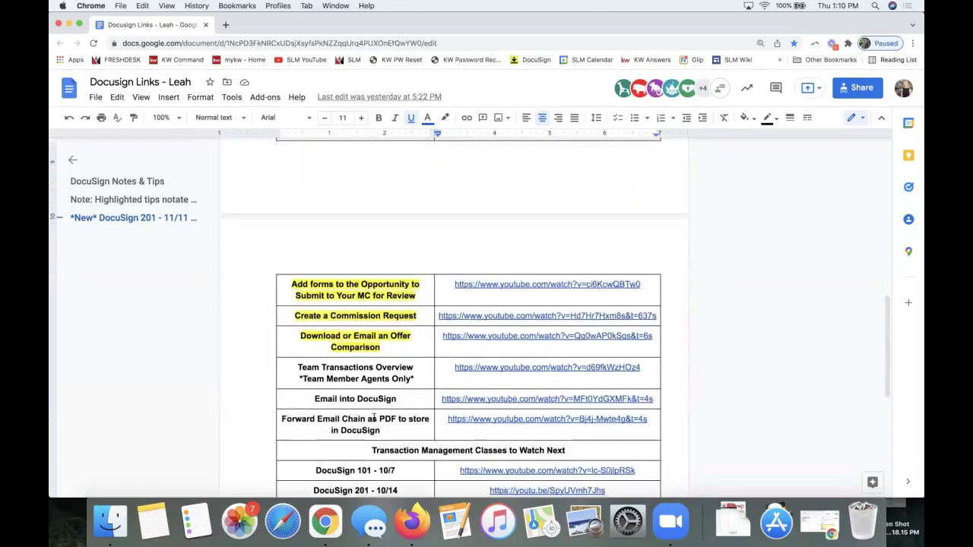
scroll(374, 418, down, 2)
scroll(373, 417, down, 2)
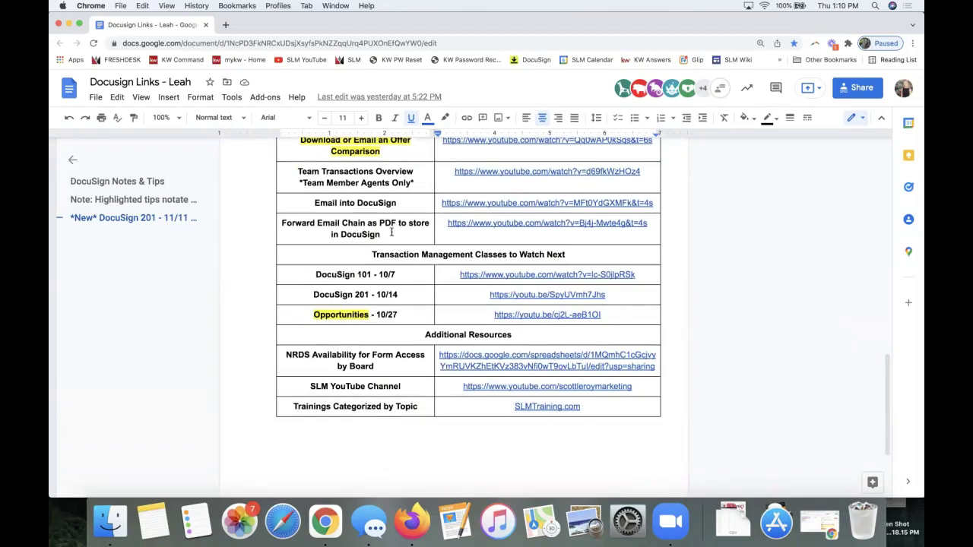
scroll(392, 231, up, 9)
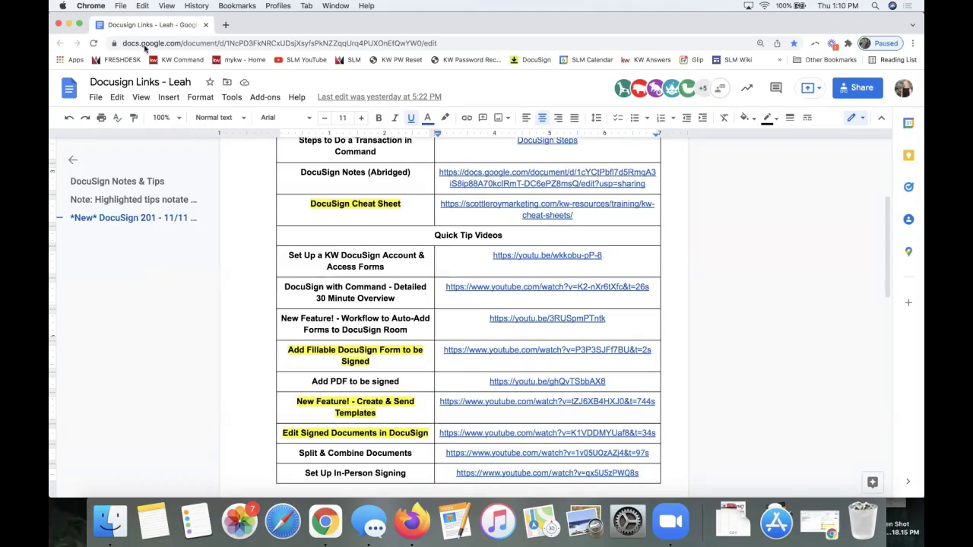
- Fill in the login's user name field and autofill the saved agent account credentials
key(super+m)
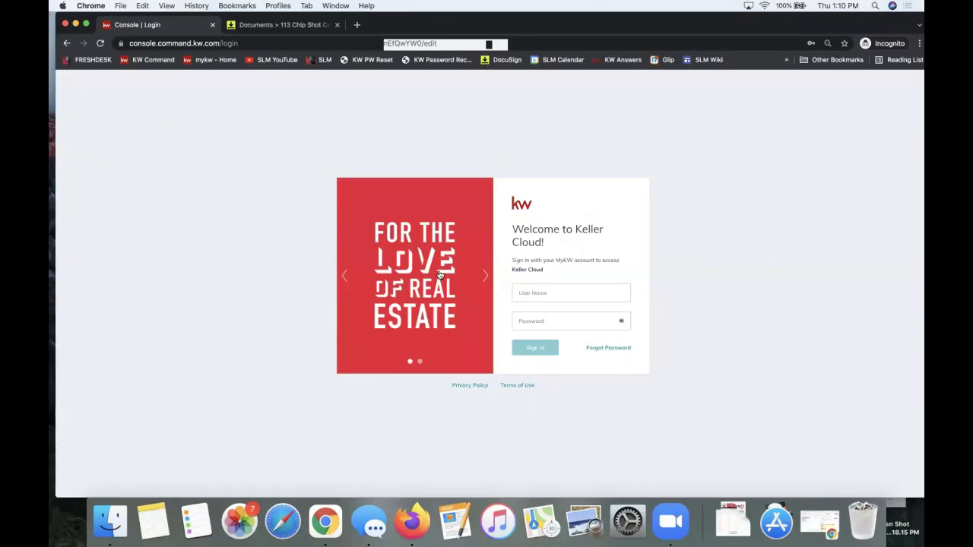
click(558, 296)
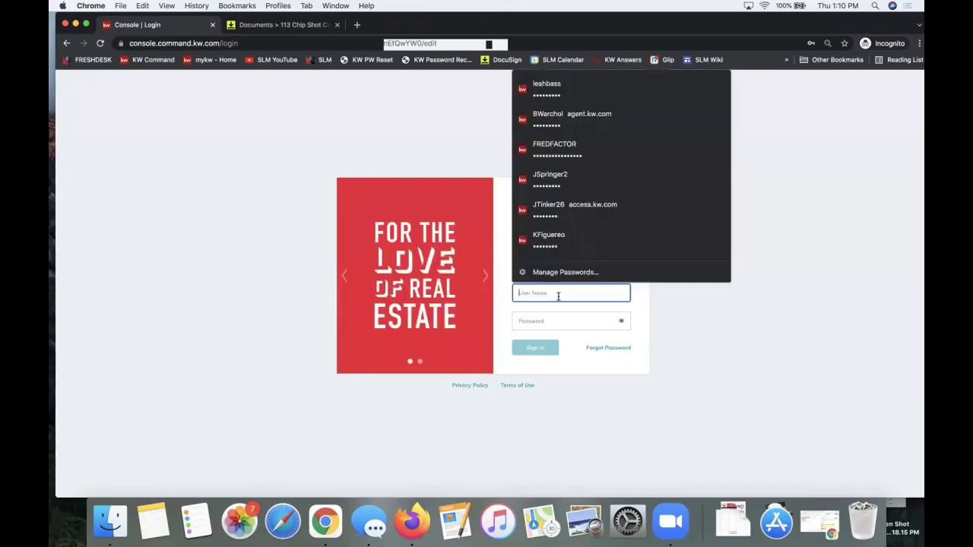
text(leahbass)
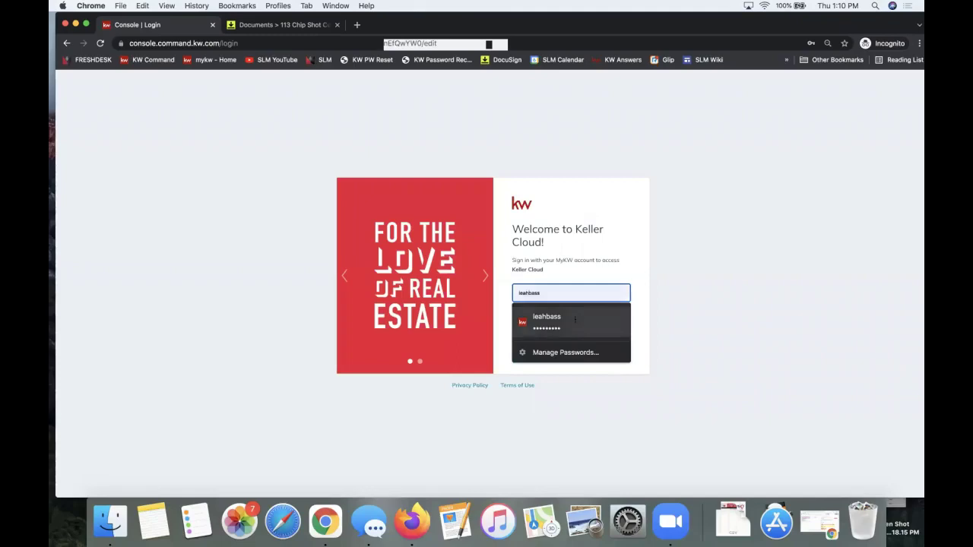
click(576, 319)
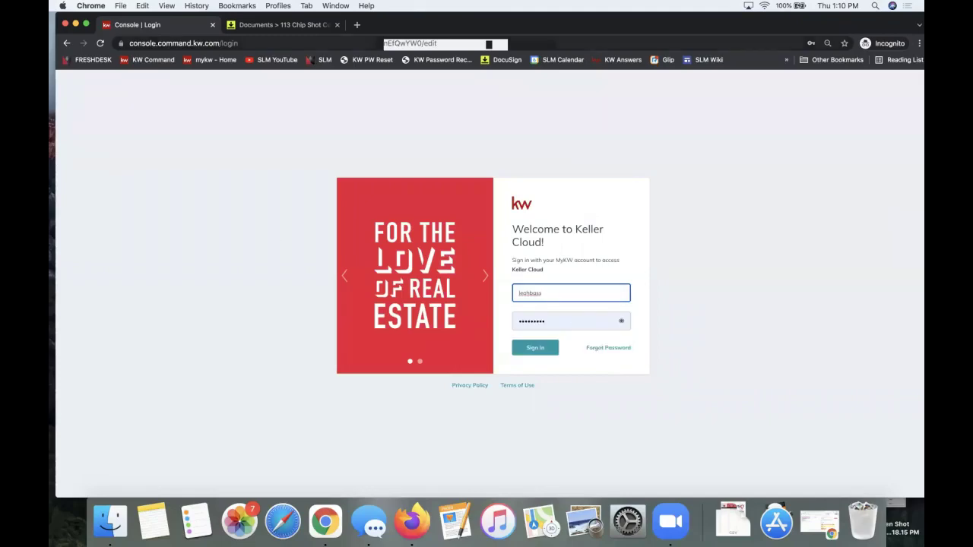
- Go to agent.kw.com and submit the sign-in
click(156, 43)
text(agent.kw.com)
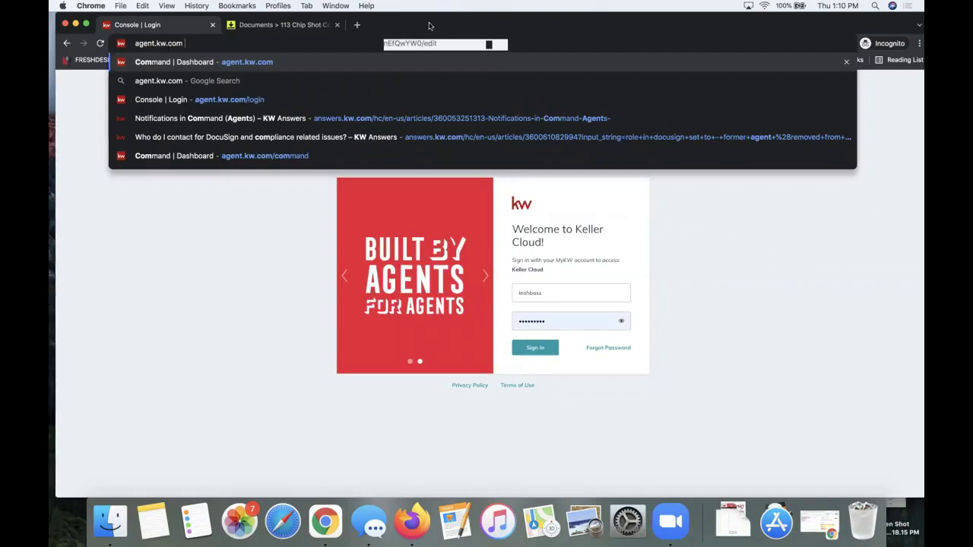
click(681, 293)
click(546, 349)
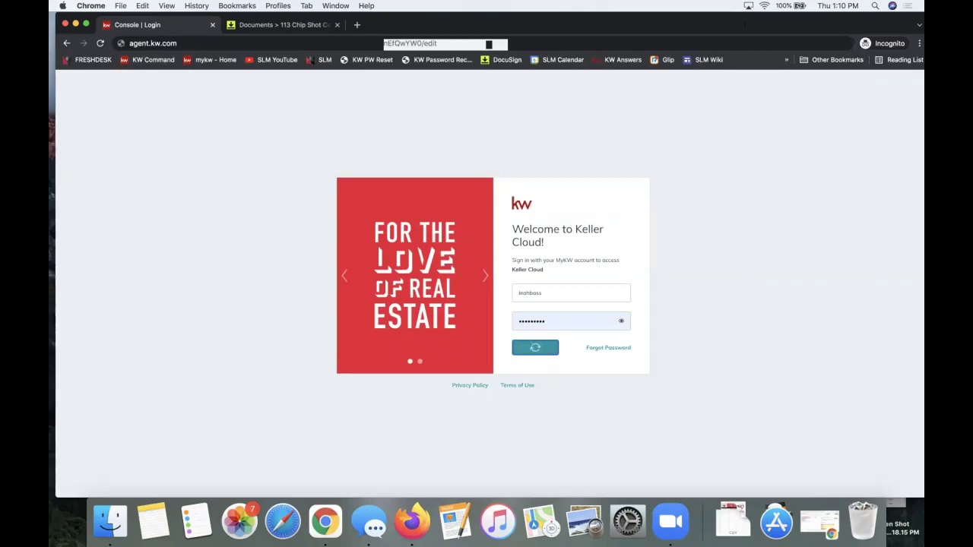
drag(753, 28, 746, 29)
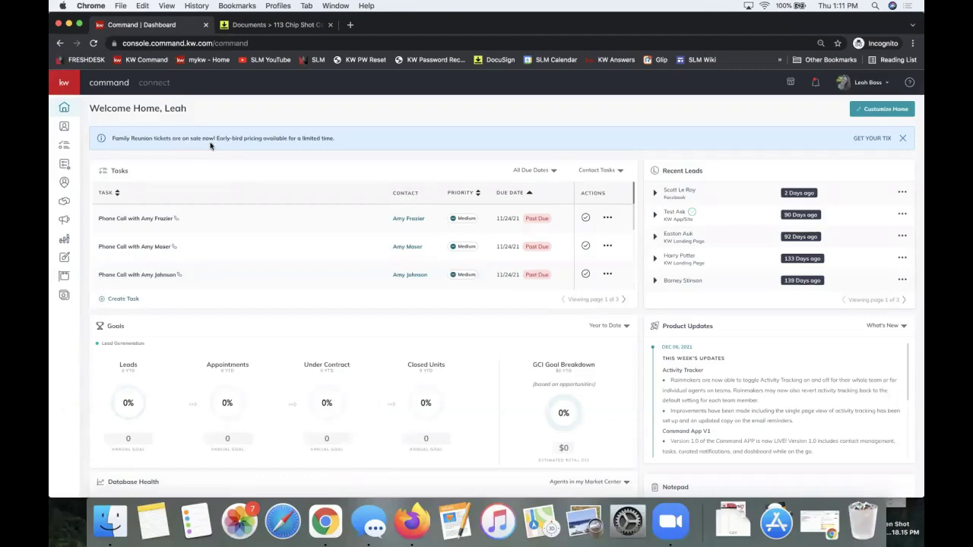
- Open the Contacts page from the Command sidebar
click(65, 134)
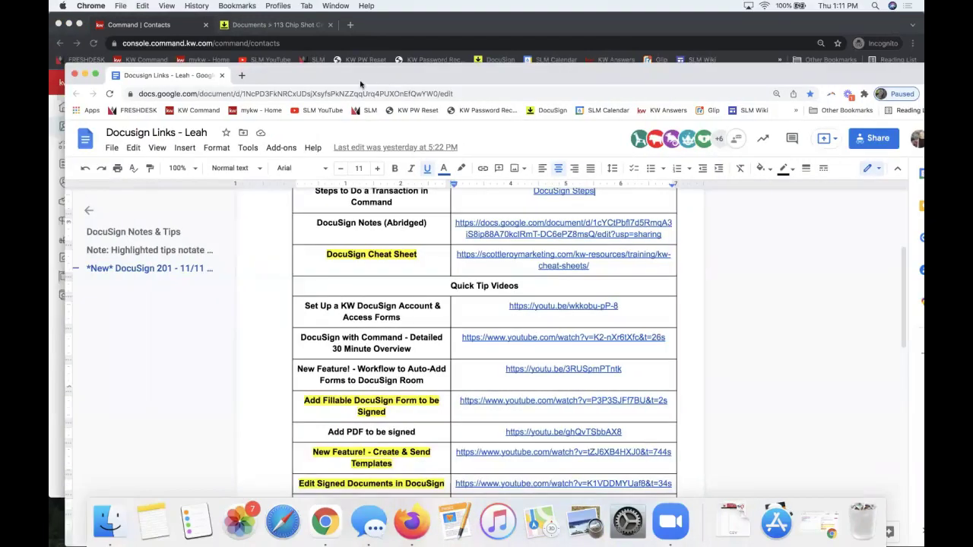
- Open the linked 'Steps to do a Transaction in Command' guide from the Notes doc
scroll(477, 343, down, 2)
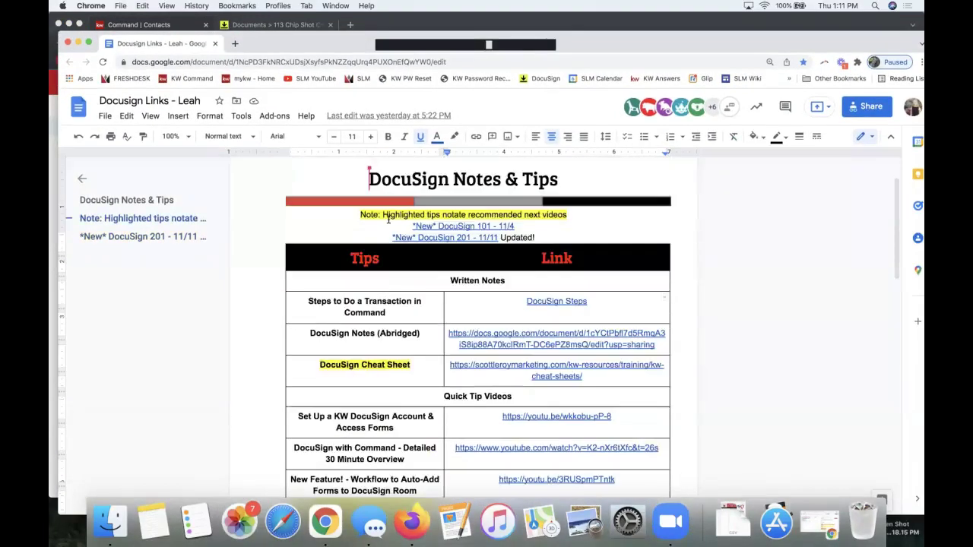
scroll(387, 219, up, 2)
mouse_move(556, 358)
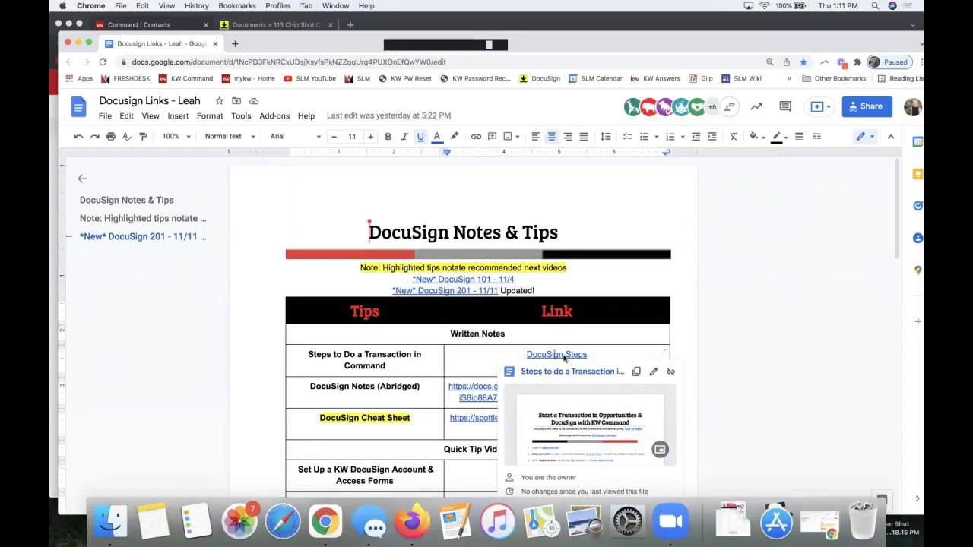
click(589, 426)
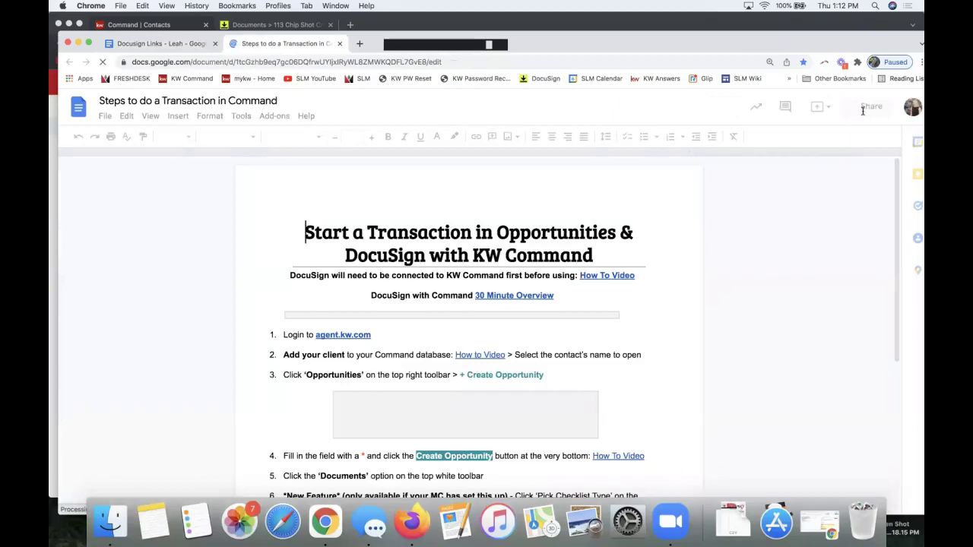
- Copy the guide's share link and return to the Command window
click(867, 111)
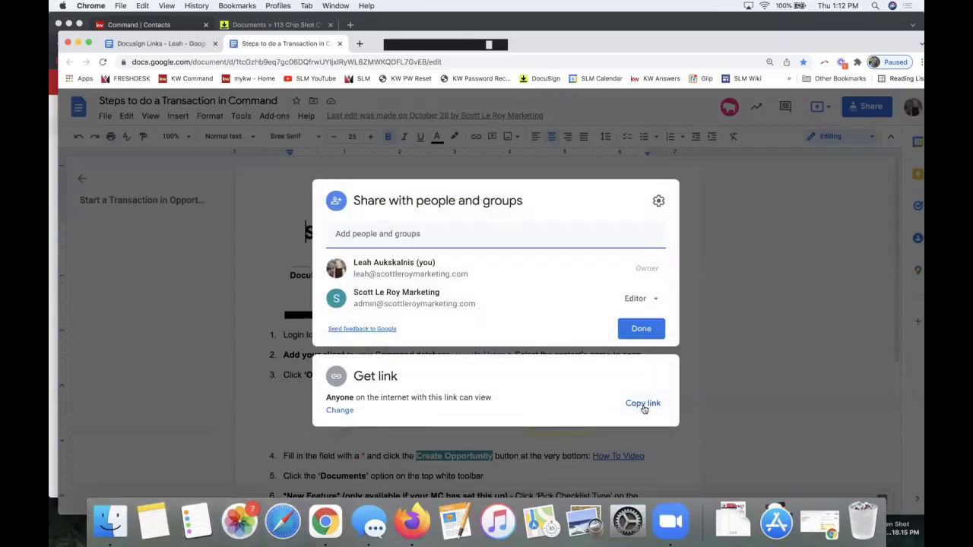
click(642, 404)
click(760, 225)
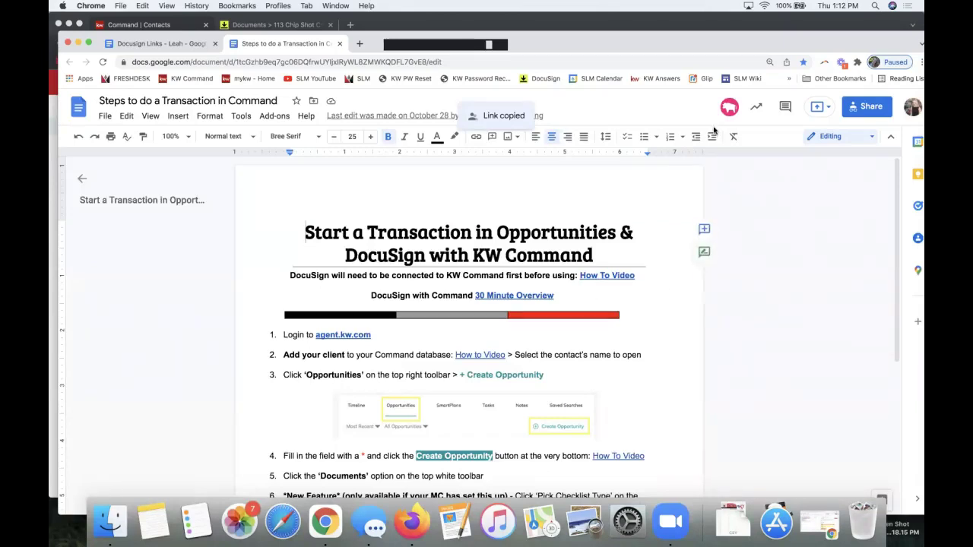
key(super+grave)
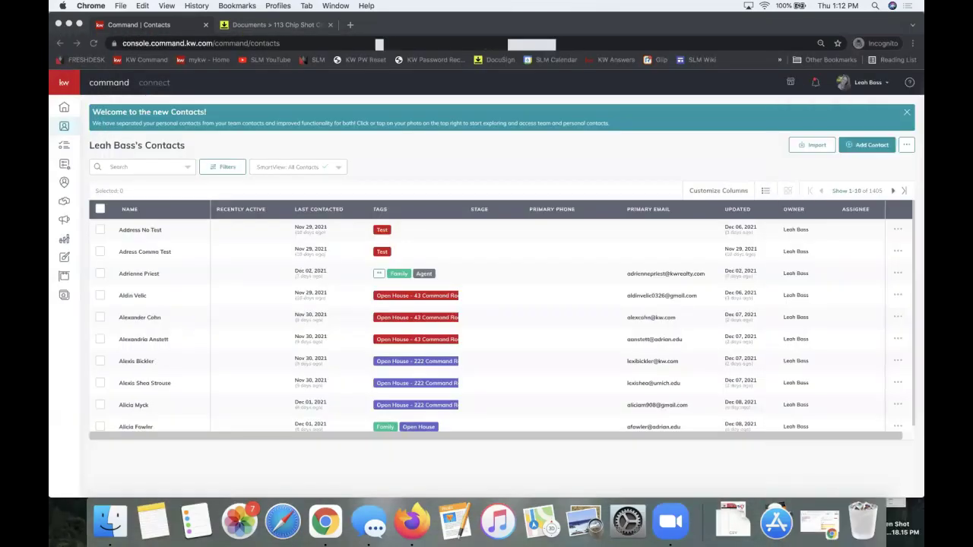
- Search the contacts for the client's full name and open the first matching record
click(500, 163)
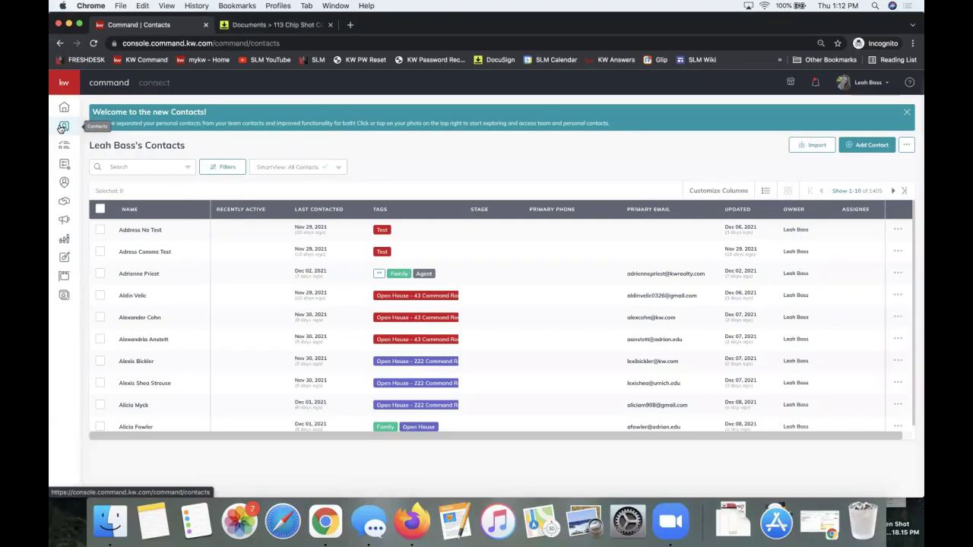
click(131, 168)
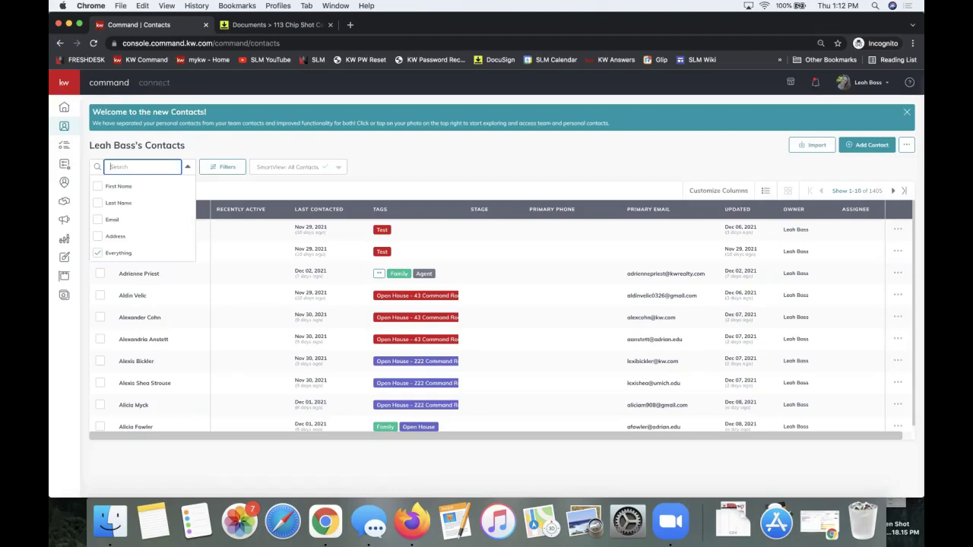
text(bruce banner)
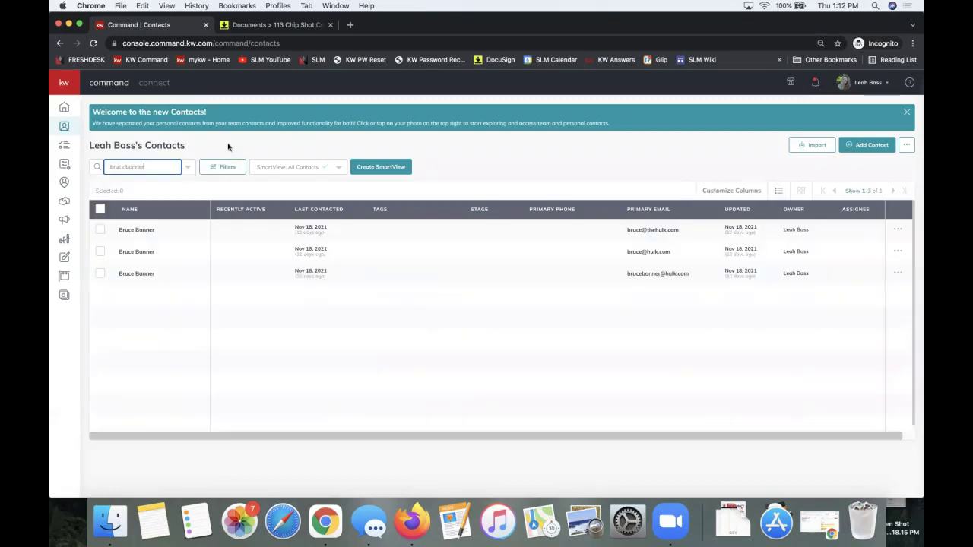
click(134, 231)
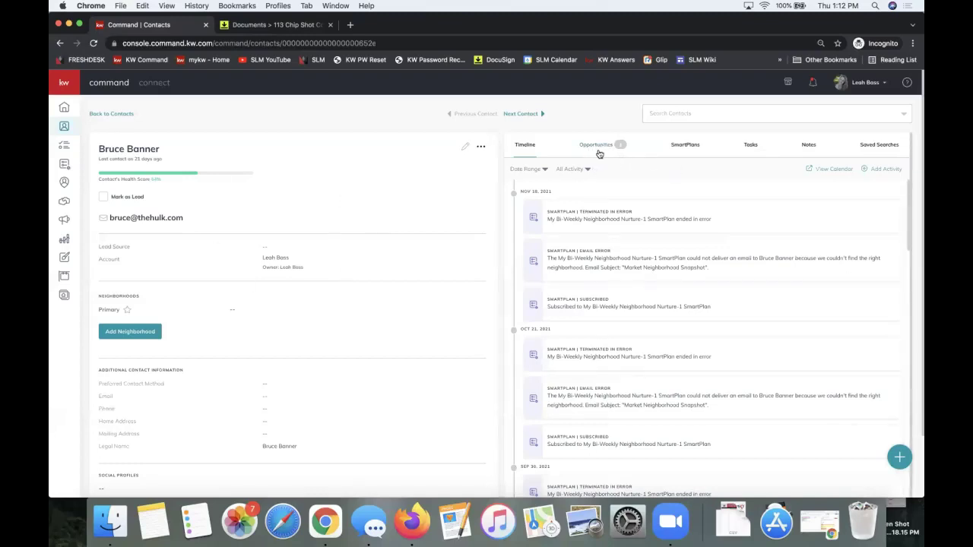
- Show the contact's Opportunities, listing the Mar 26, 2021 buyer opportunity
click(614, 149)
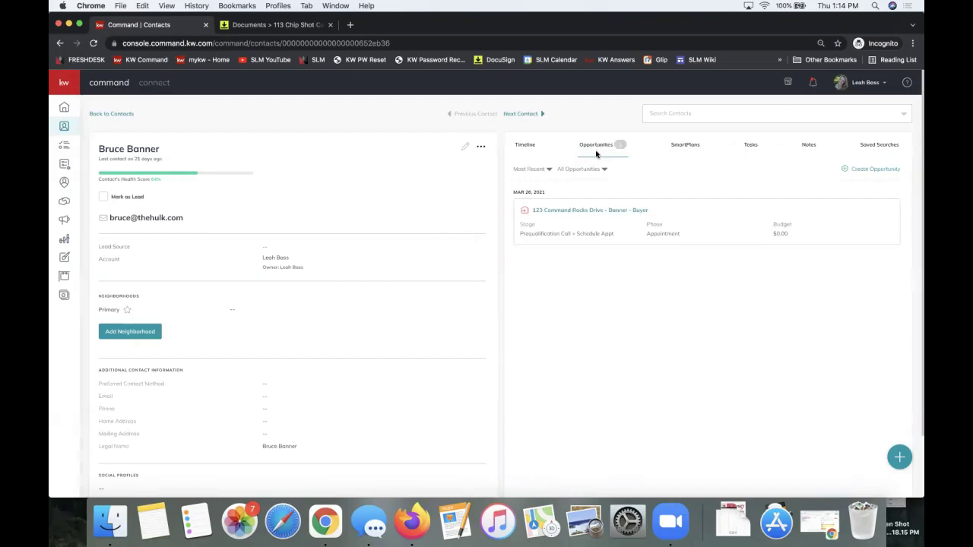
- Start a new opportunity for the contact with Opportunity Type set to Buyer
click(873, 171)
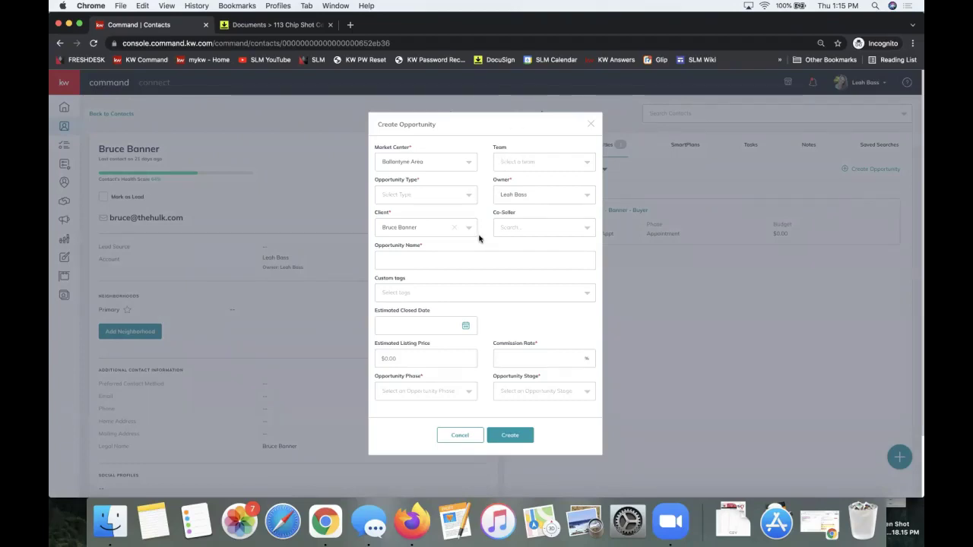
triple_click(380, 183)
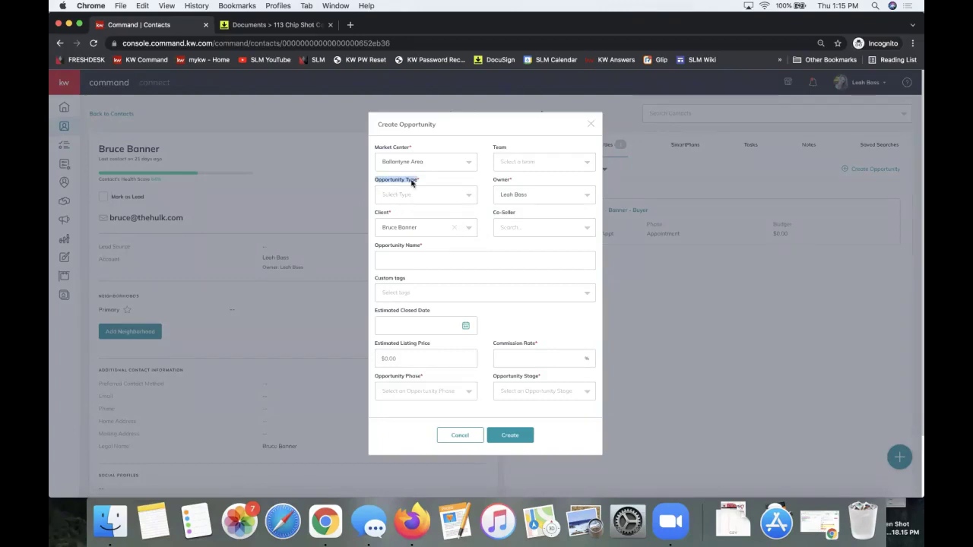
click(403, 198)
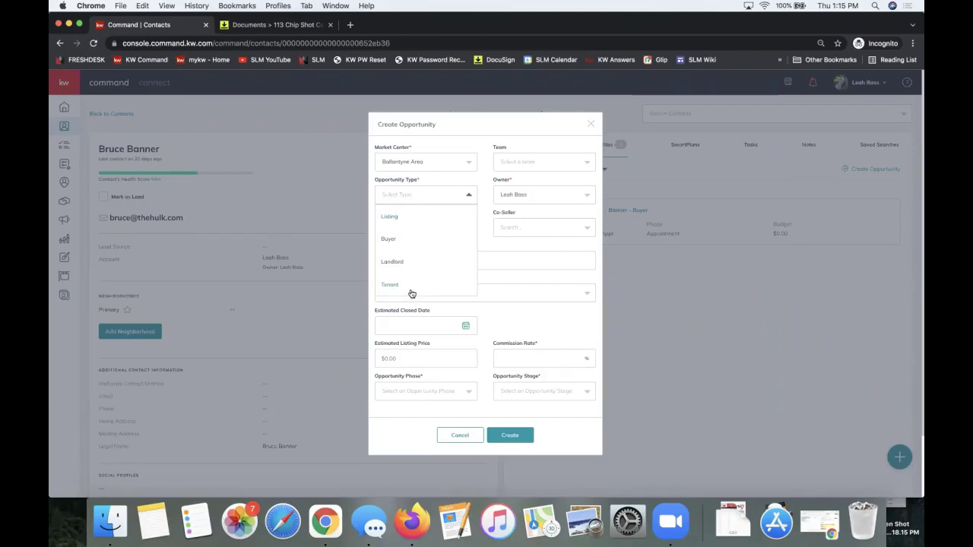
click(388, 240)
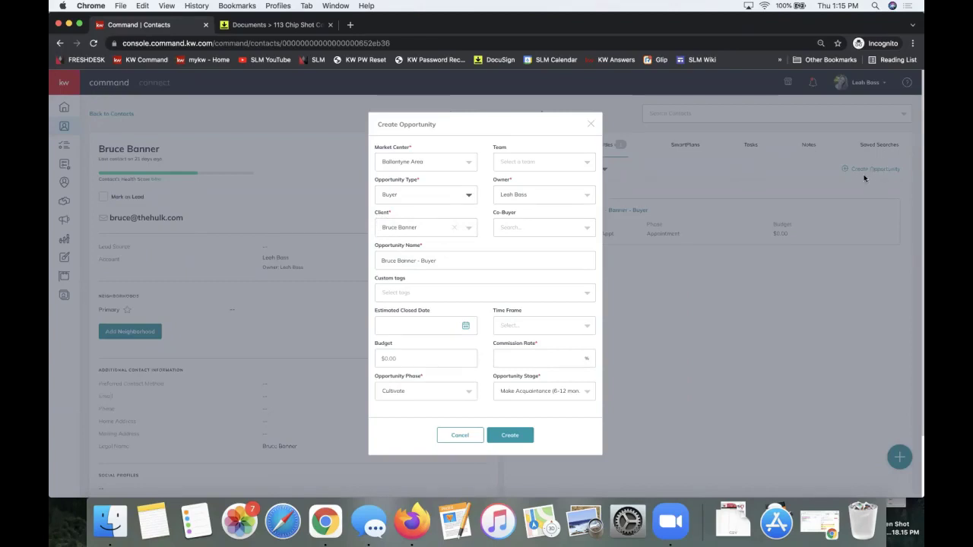
- Add the co-buyer contact found by first-name search and set the commission rate to 3
click(527, 229)
text(pepper)
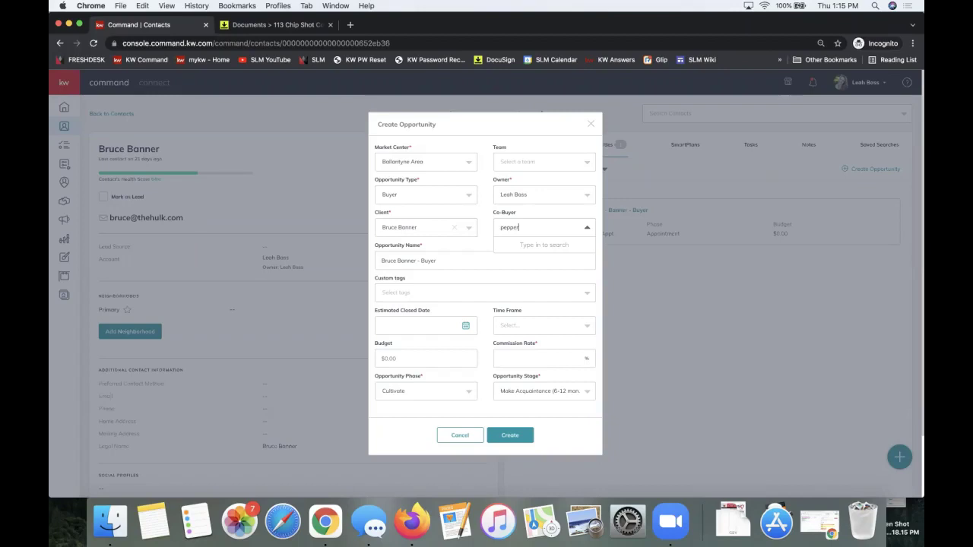
click(548, 248)
click(514, 355)
text(3)
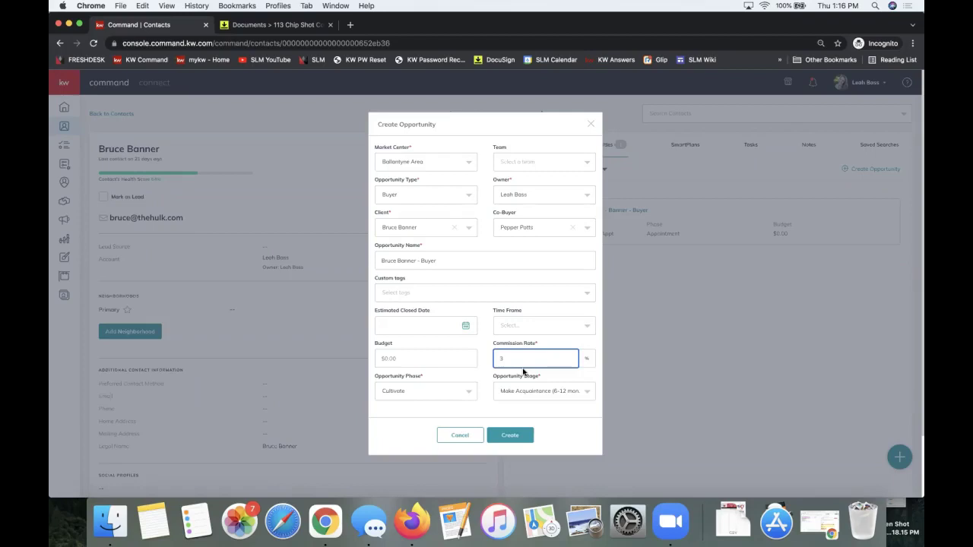
triple_click(385, 181)
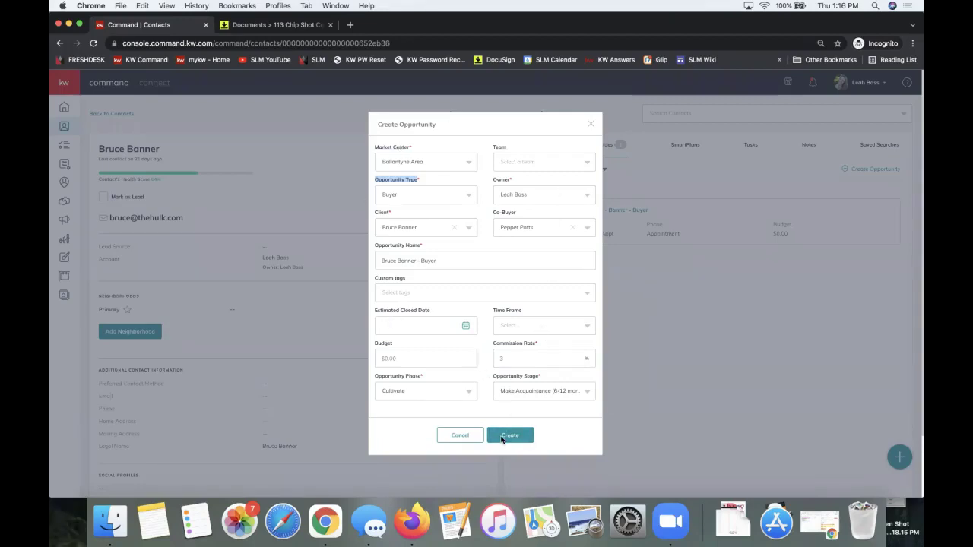
- Create the Buyer opportunity and open its new Dec 9, 2021 entry
click(556, 431)
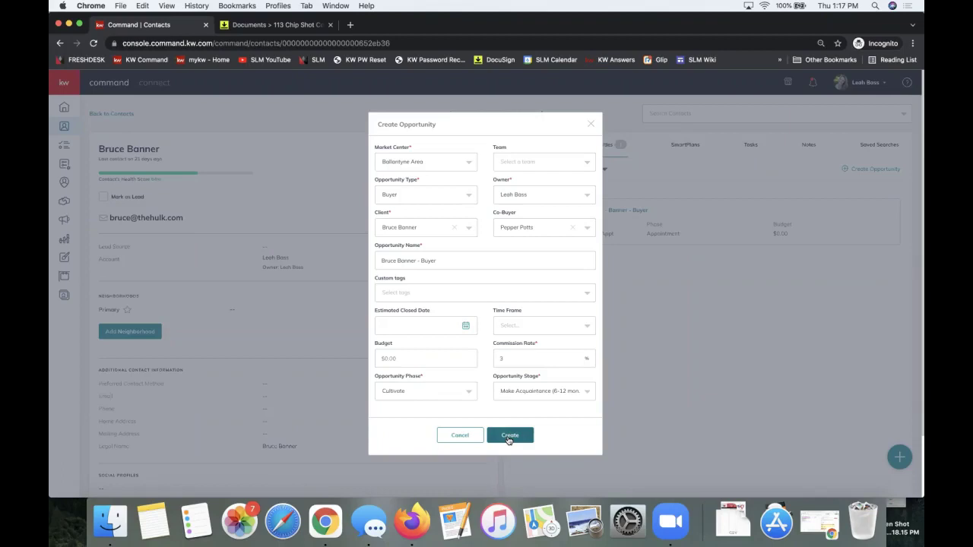
click(508, 440)
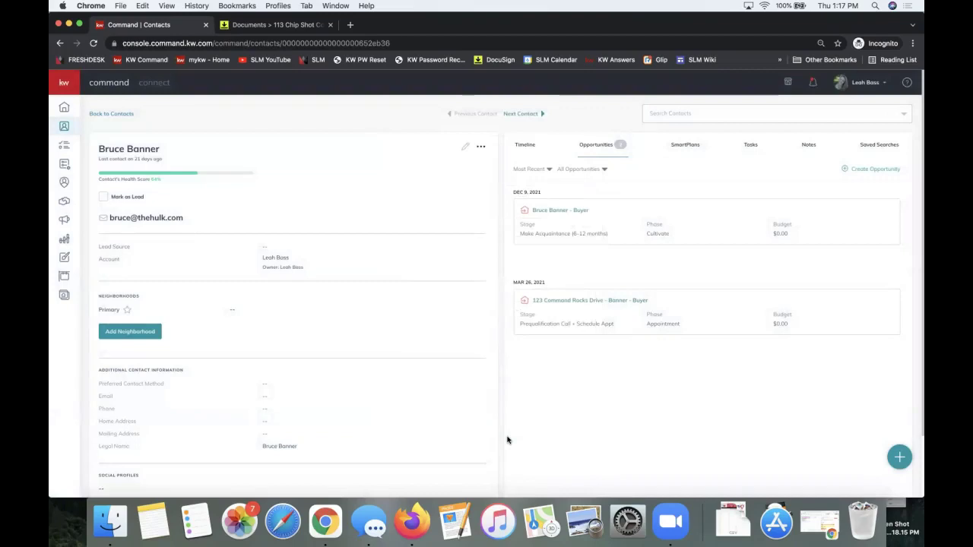
click(558, 217)
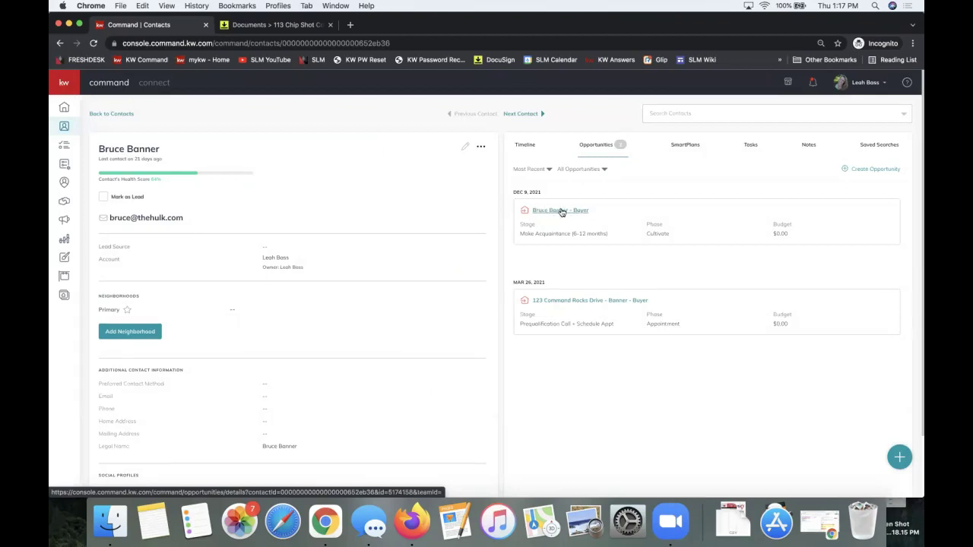
- Open the new Buyer opportunity in a new tab and switch to its Documents section
click(556, 215)
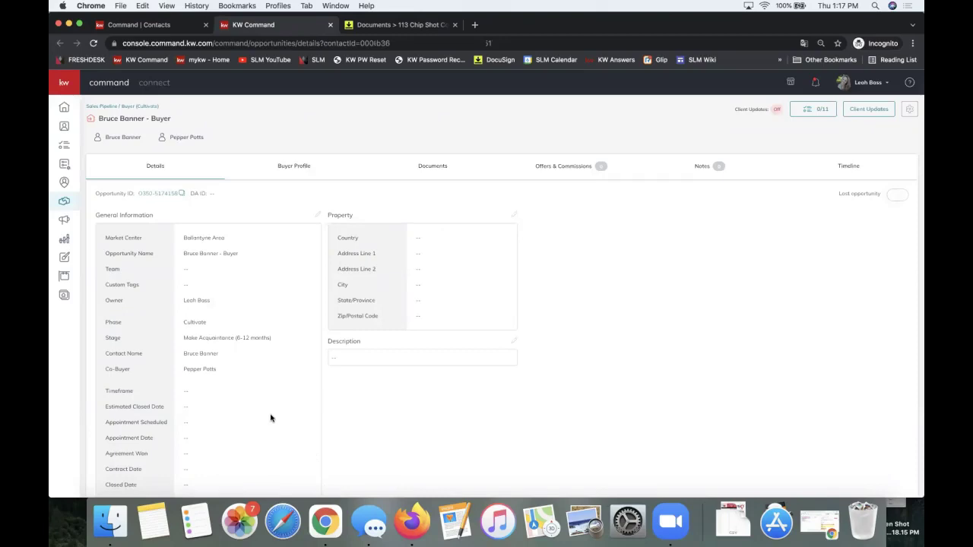
click(432, 170)
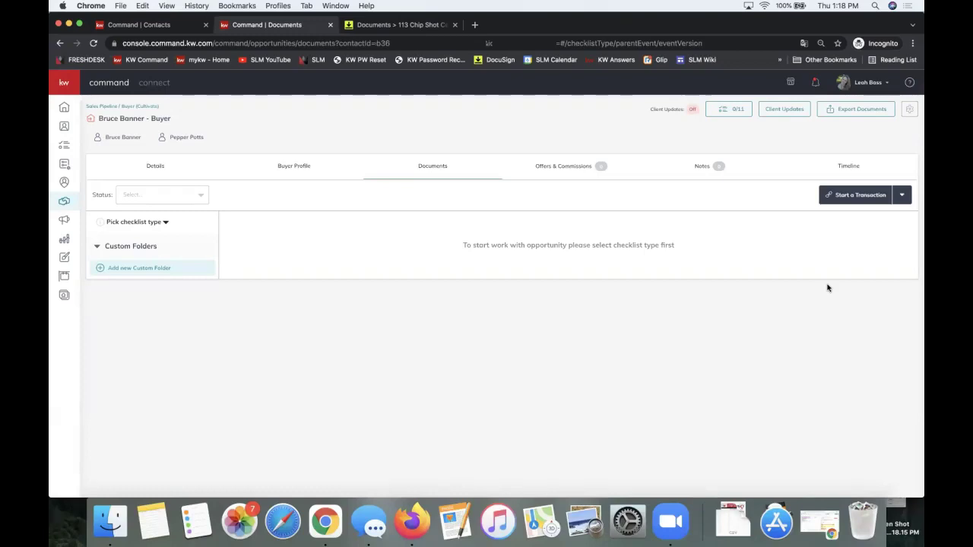
- Check the Start a Transaction platforms, then list the Buyer opportunity's available checklist types
click(851, 200)
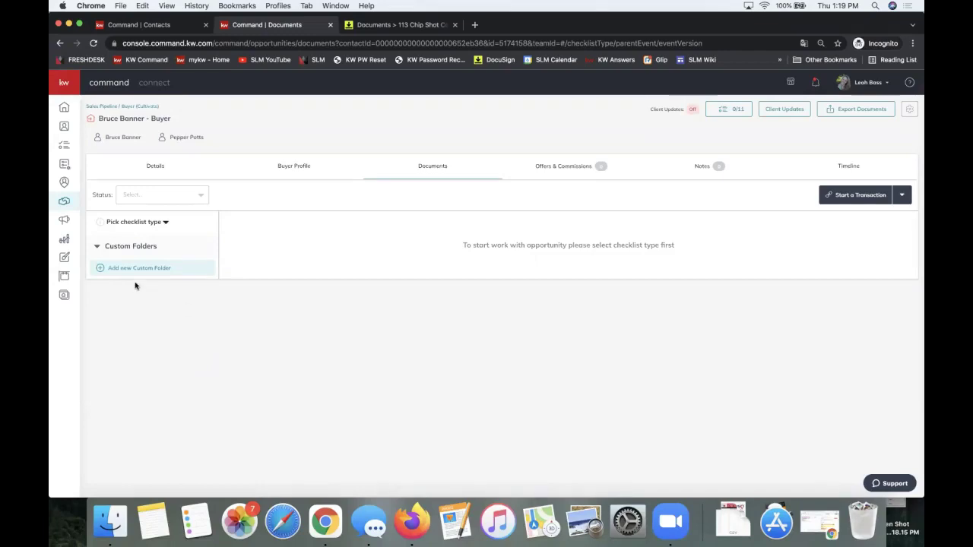
click(123, 224)
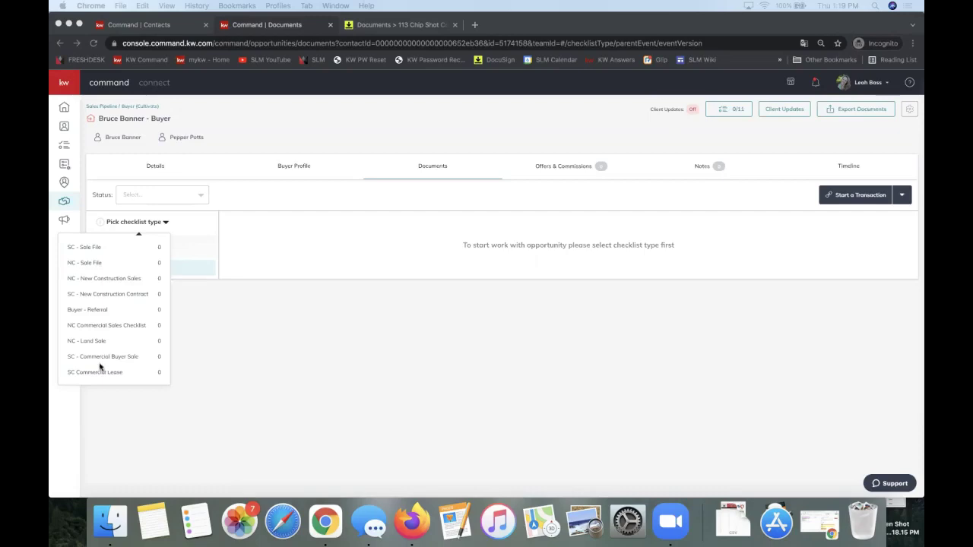
- Select NC - Sale File as the checklist type and view its Under Contract documents (0 of 30)
click(95, 263)
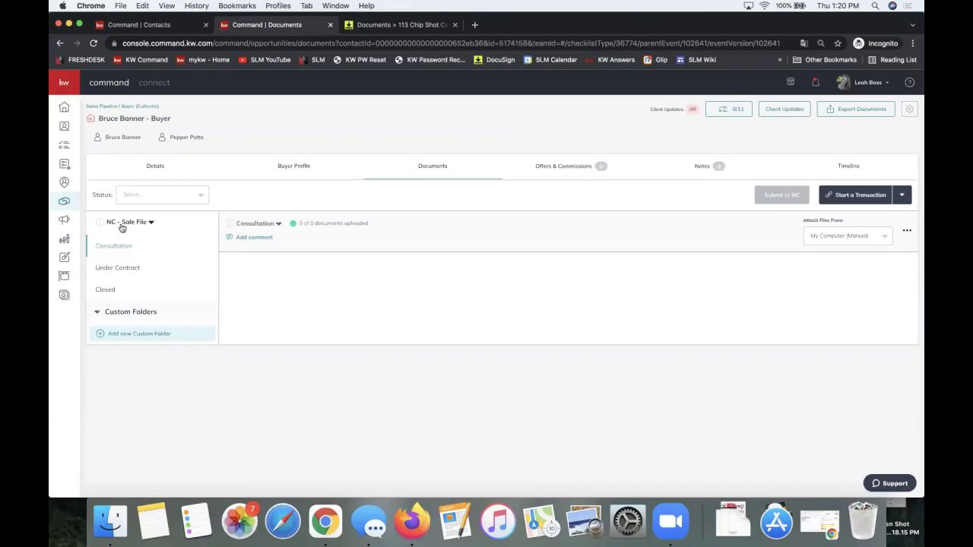
click(114, 273)
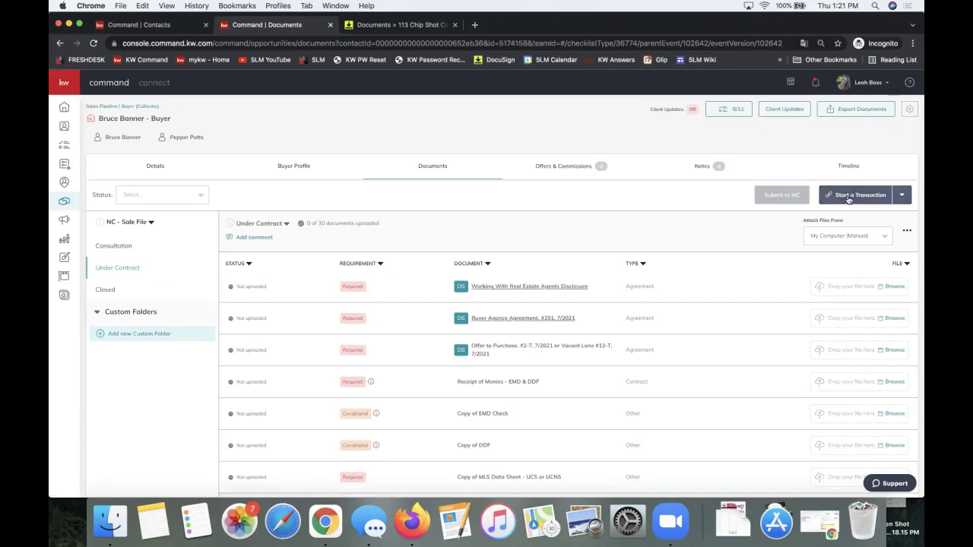
- Browse the Consultation and Closed folders (0 of 8 uploaded) and review the Start a Transaction platforms
click(128, 221)
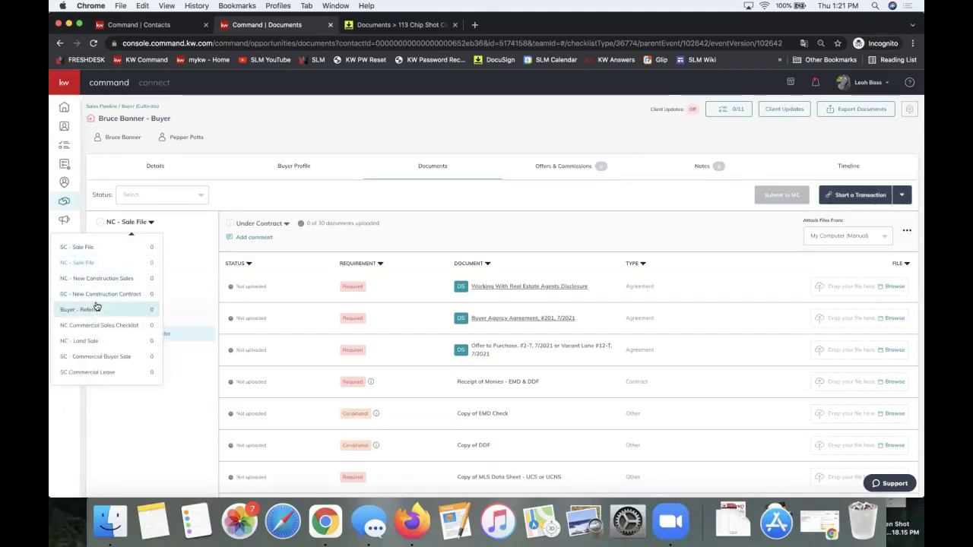
click(412, 189)
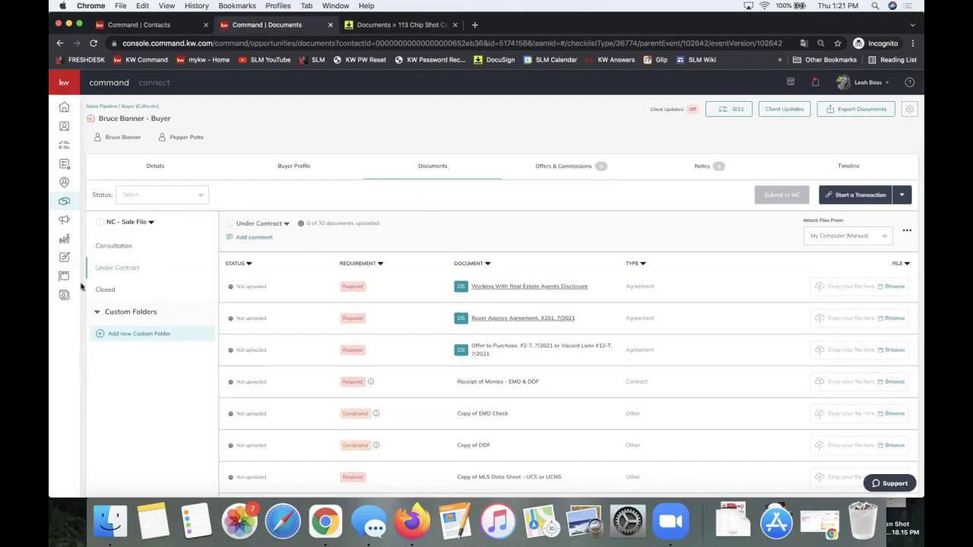
click(114, 249)
click(111, 294)
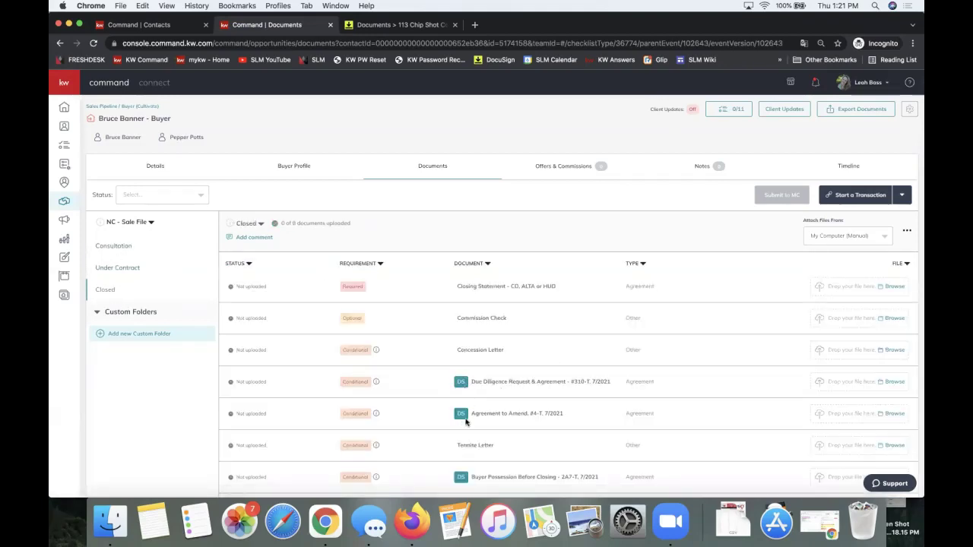
scroll(465, 425, down, 1)
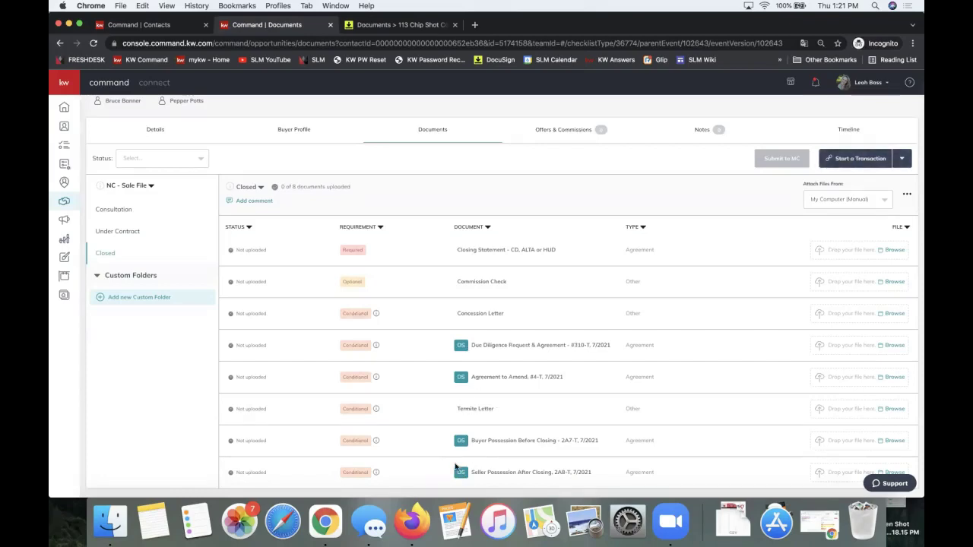
scroll(457, 467, up, 2)
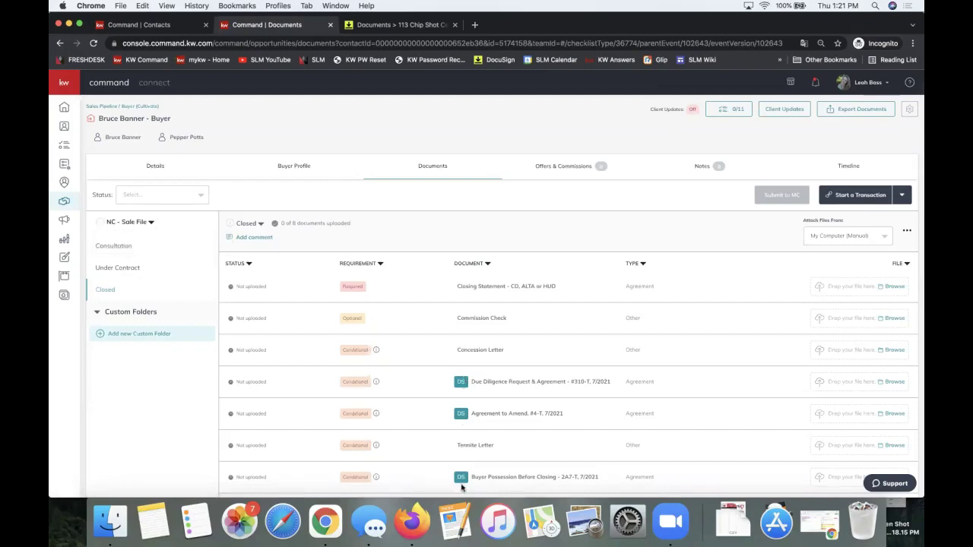
click(864, 196)
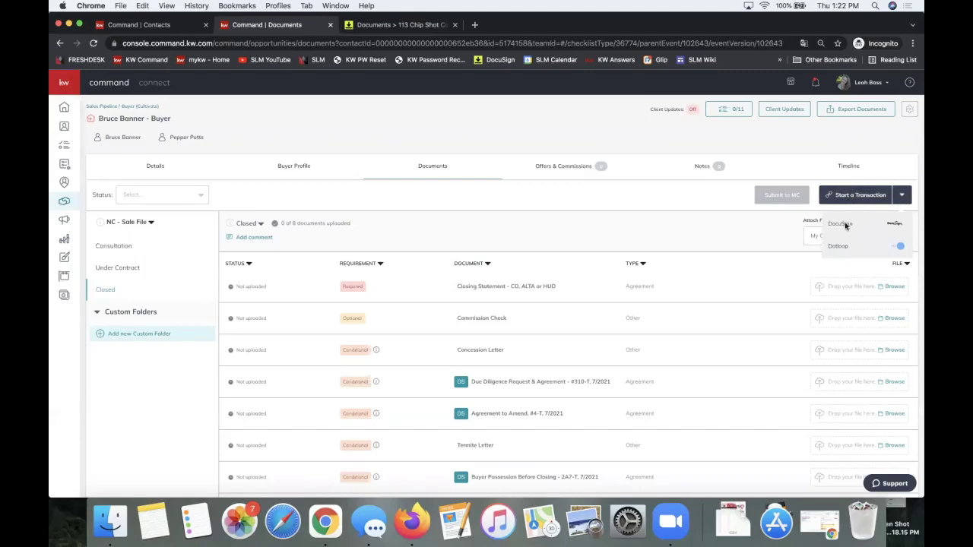
- Start the transaction in DocuSign and sign in with the saved account e-mail
click(849, 231)
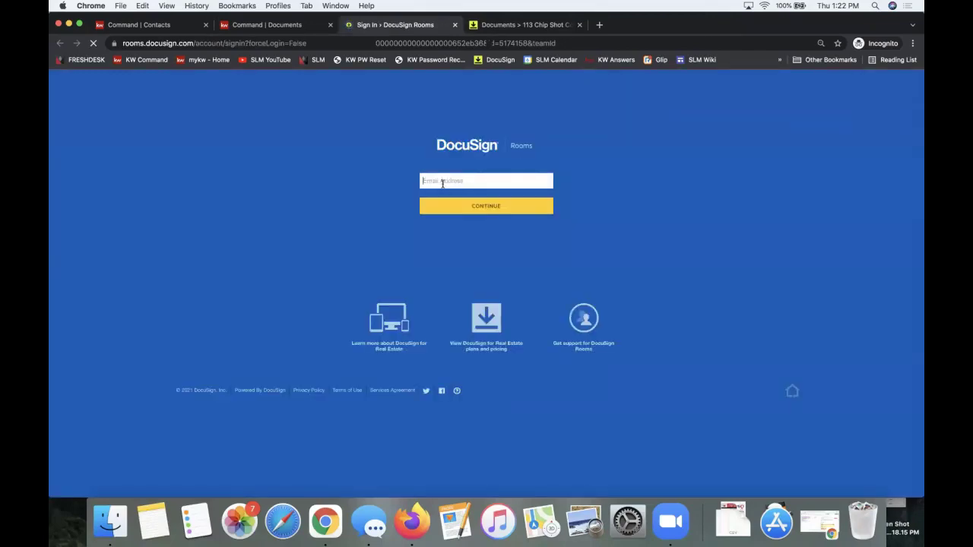
click(439, 180)
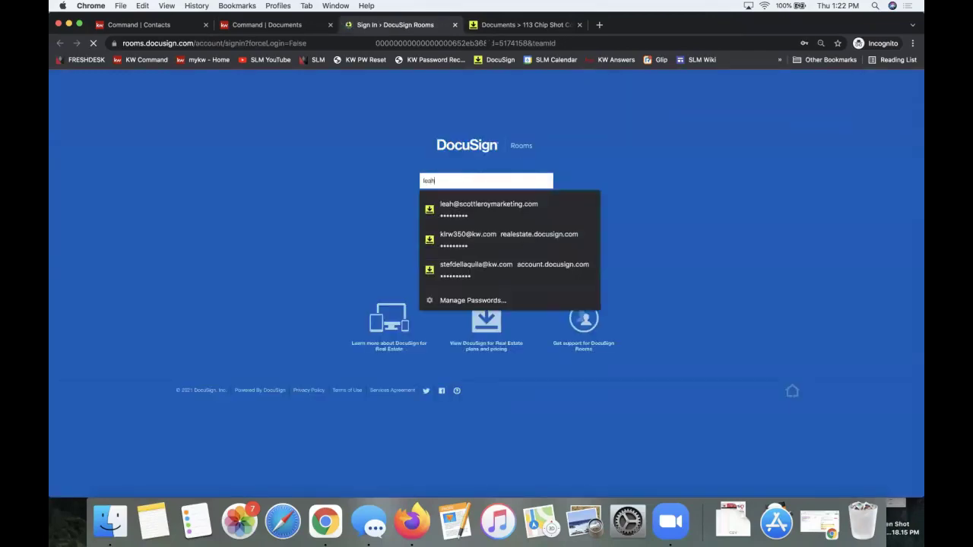
click(445, 206)
click(445, 206)
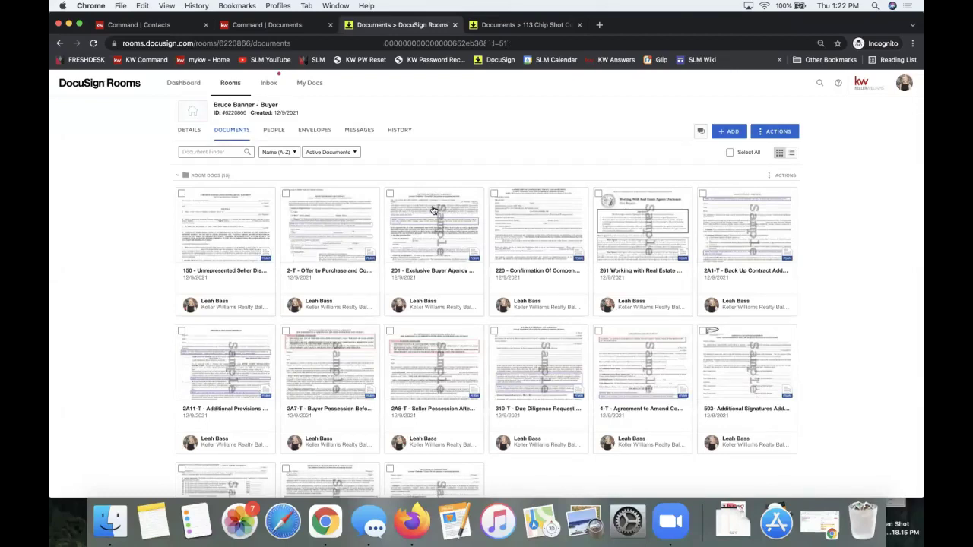
- Review the 15 room documents and open the ADD menu of sources like Computer, DocuSign Forms, zipForm
scroll(457, 297, down, 5)
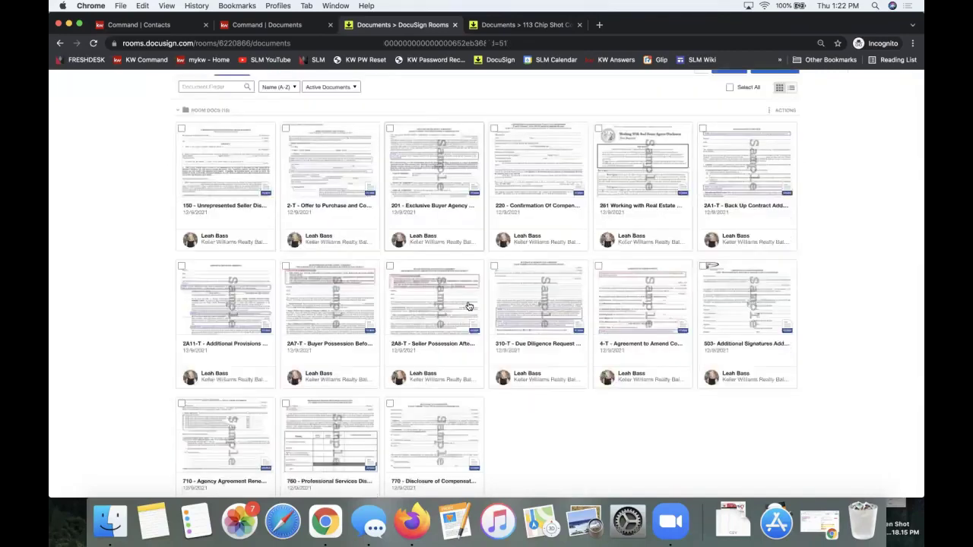
scroll(562, 418, up, 5)
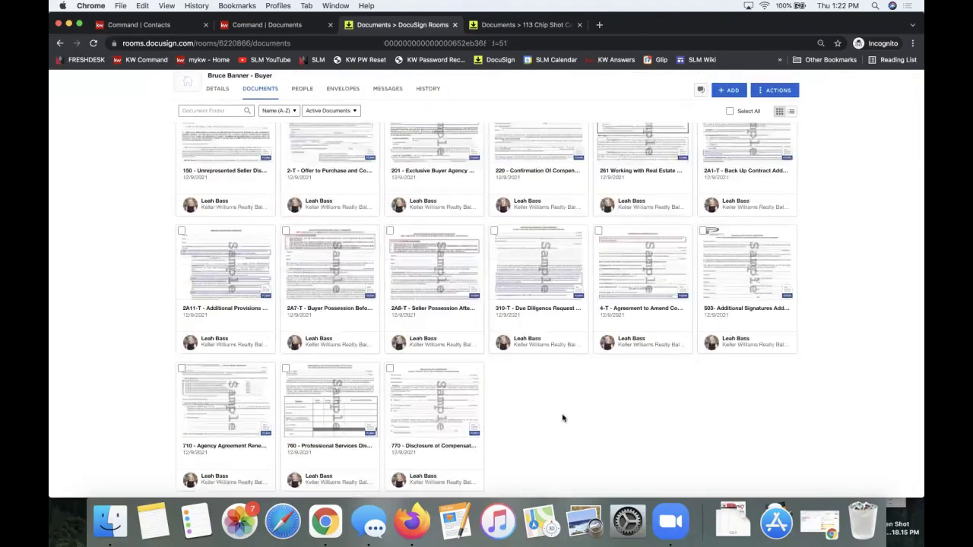
scroll(563, 418, down, 1)
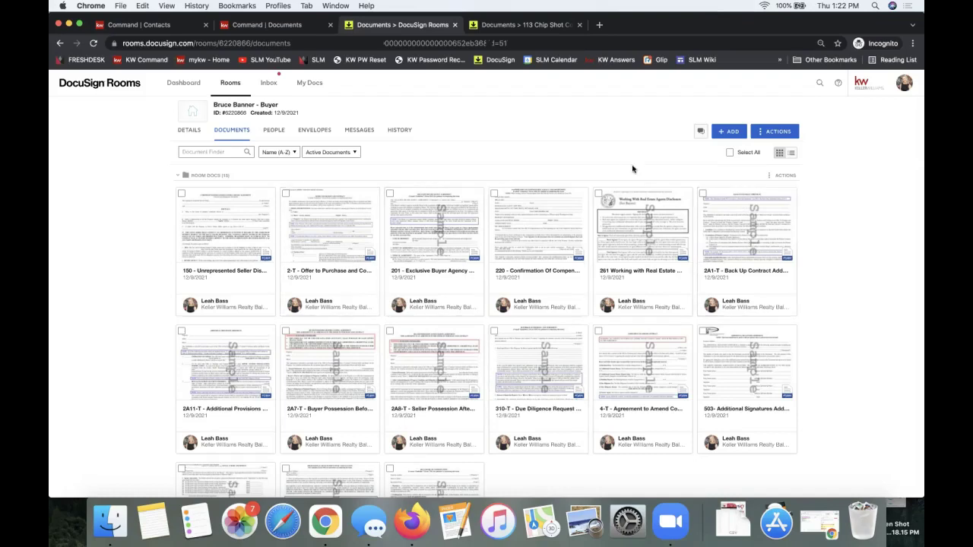
scroll(686, 158, down, 3)
scroll(687, 154, up, 2)
scroll(687, 155, up, 1)
click(729, 133)
click(729, 133)
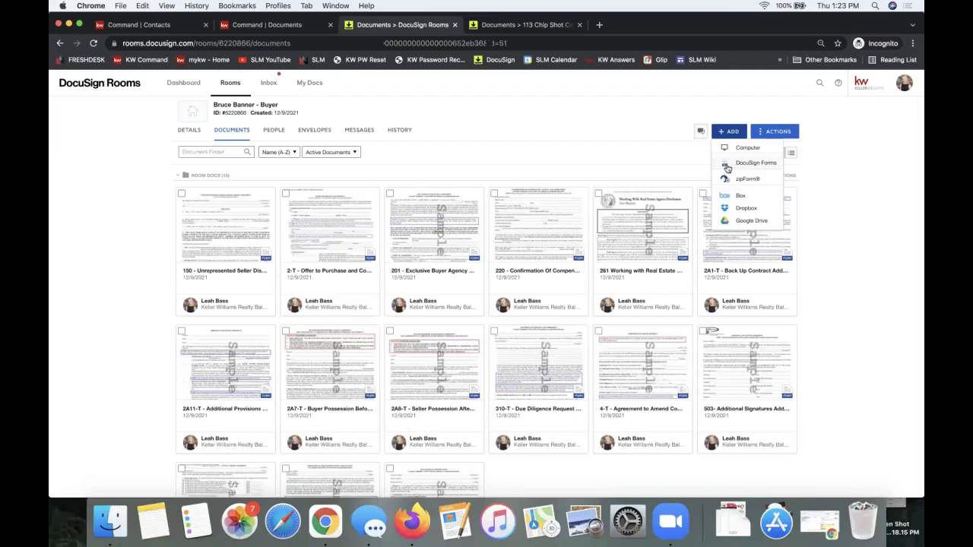
click(734, 165)
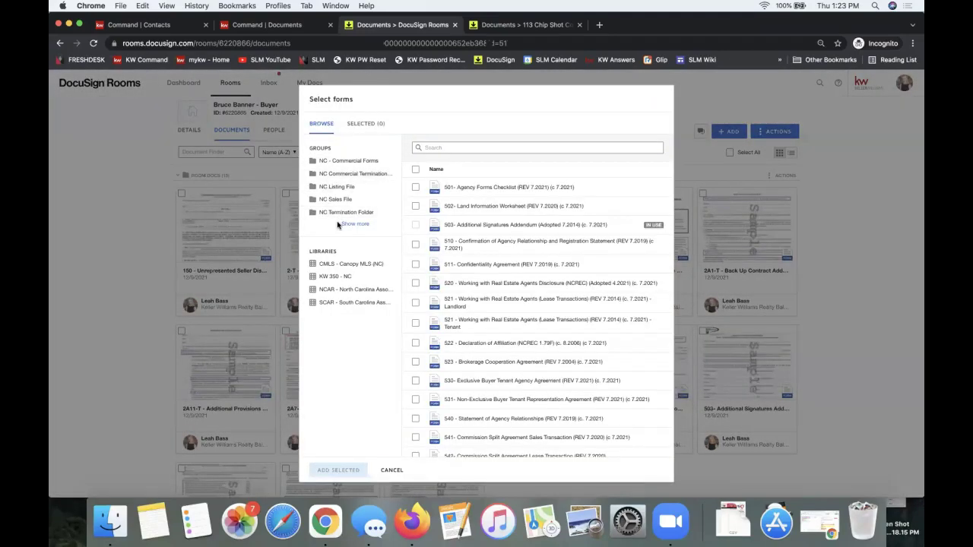
click(415, 245)
click(415, 263)
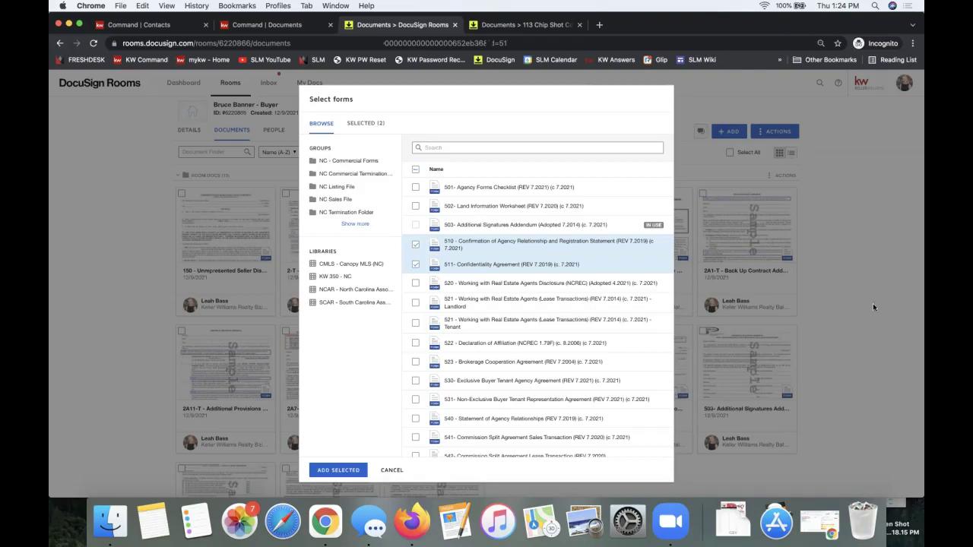
click(391, 472)
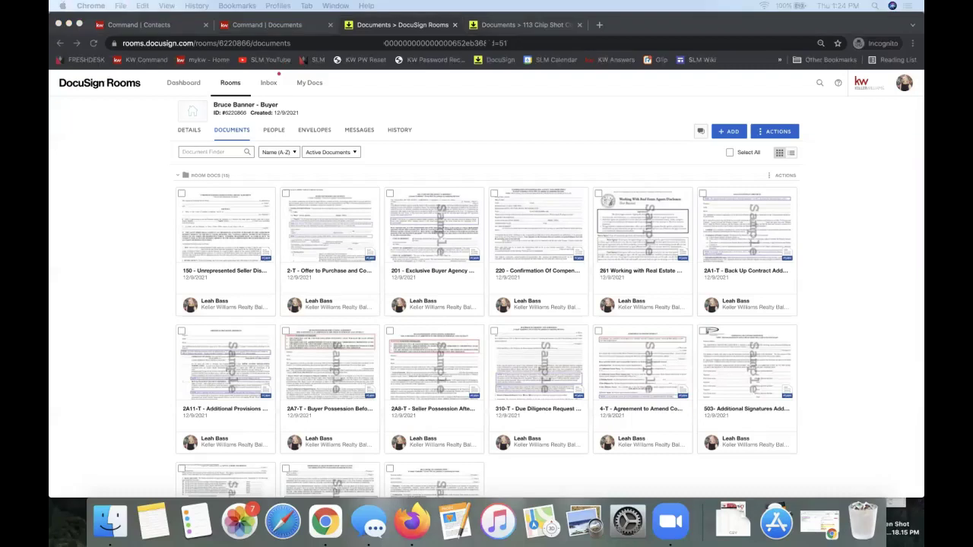
click(883, 291)
- Select the 'DocuSign with Command - Detailed 30 Minute Overview' title and open its YouTube link preview
scroll(568, 217, down, 3)
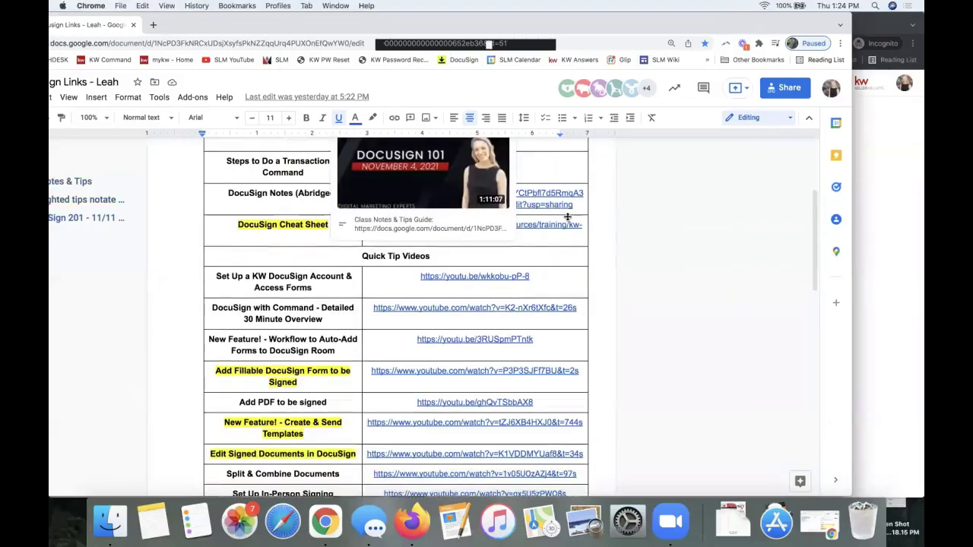
click(684, 273)
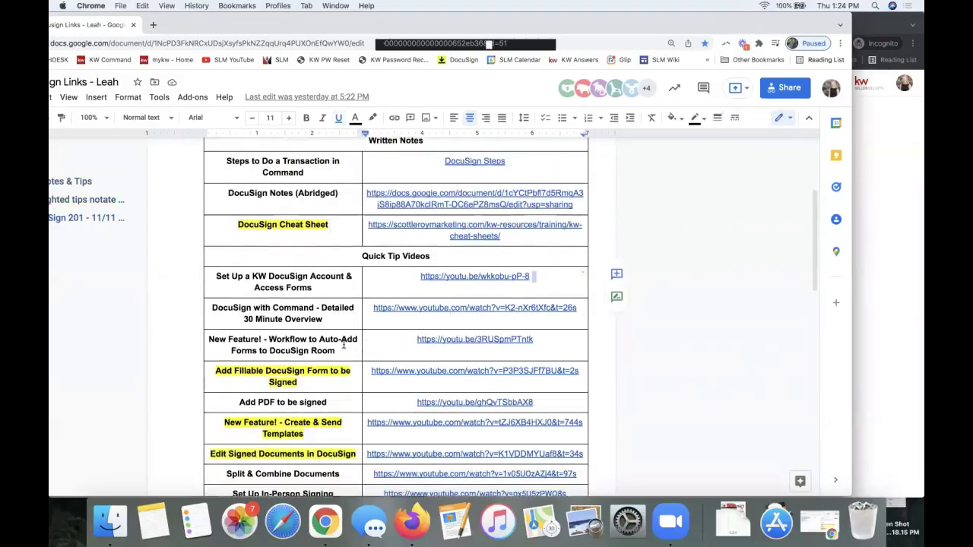
triple_click(293, 321)
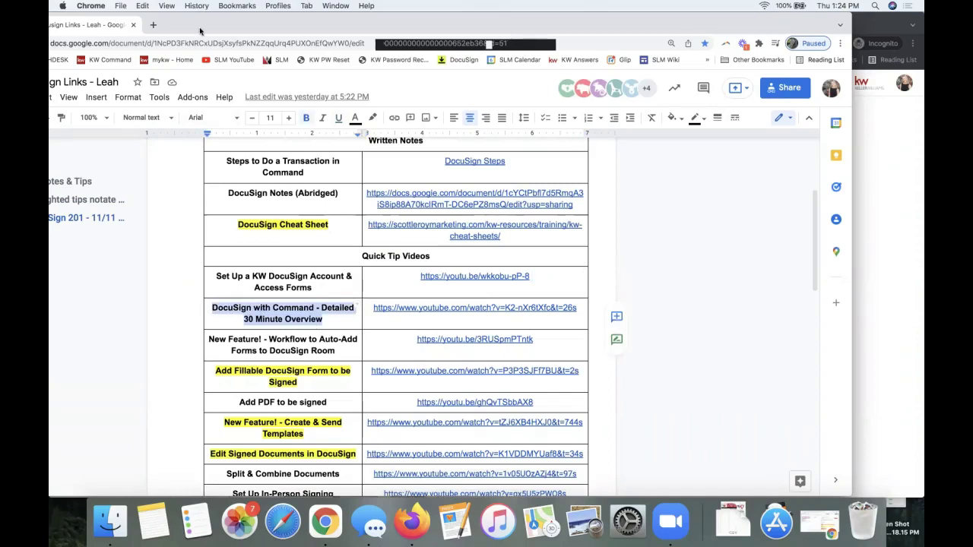
click(408, 307)
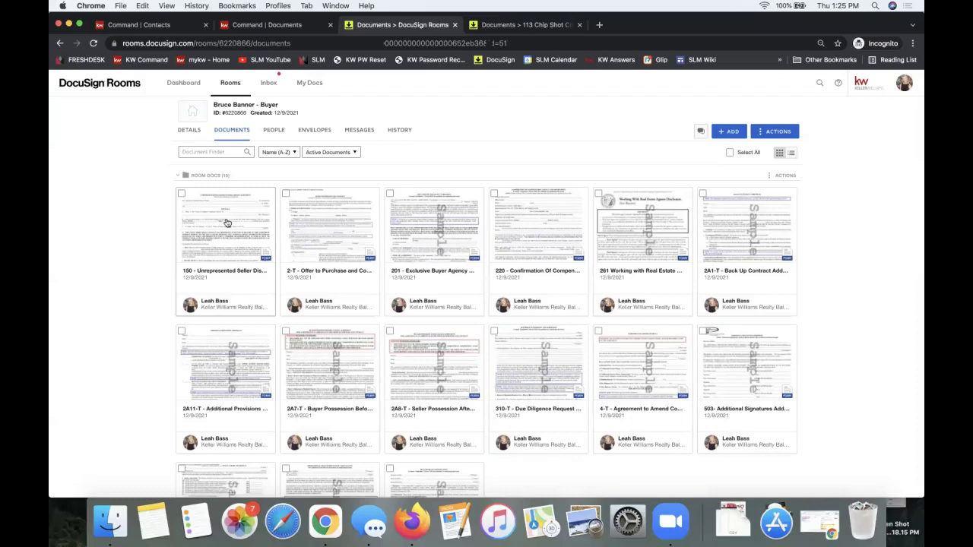
click(332, 236)
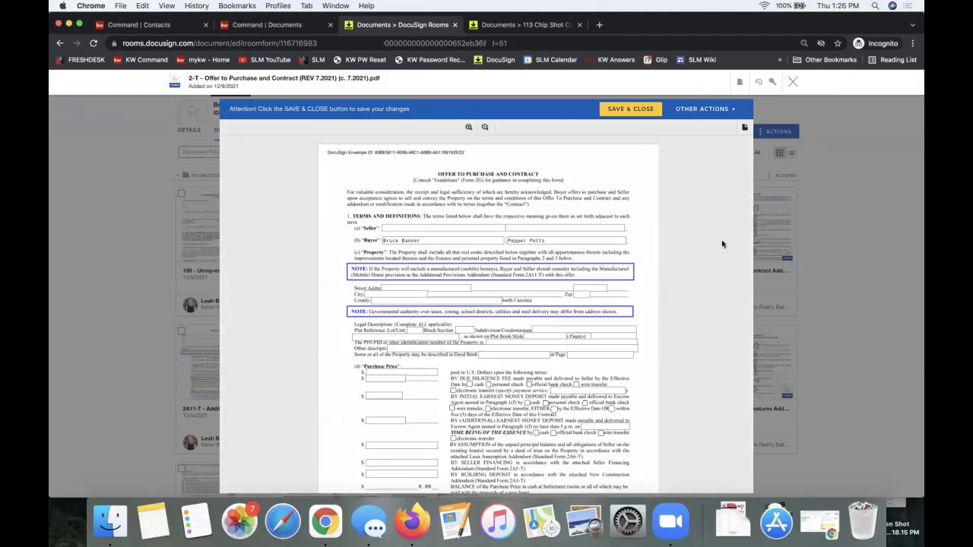
click(395, 377)
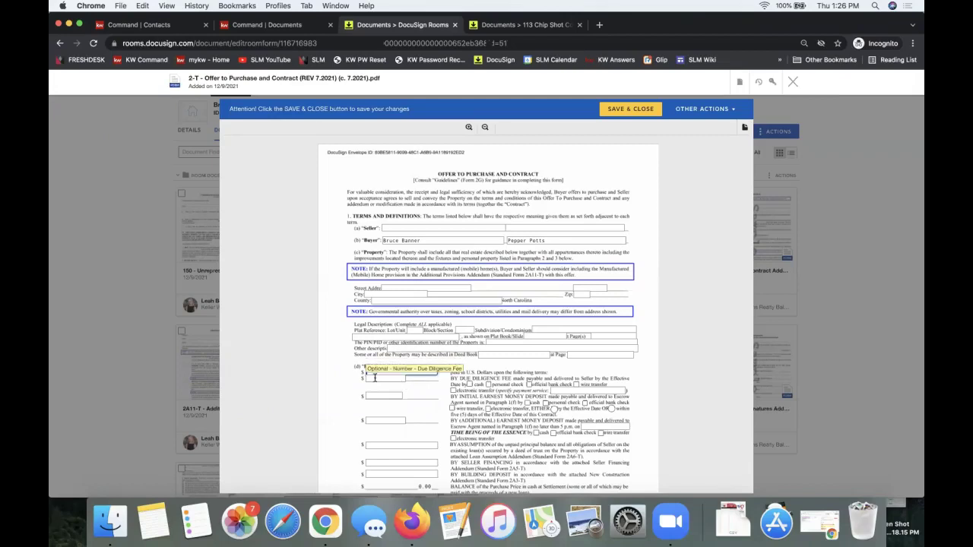
click(447, 226)
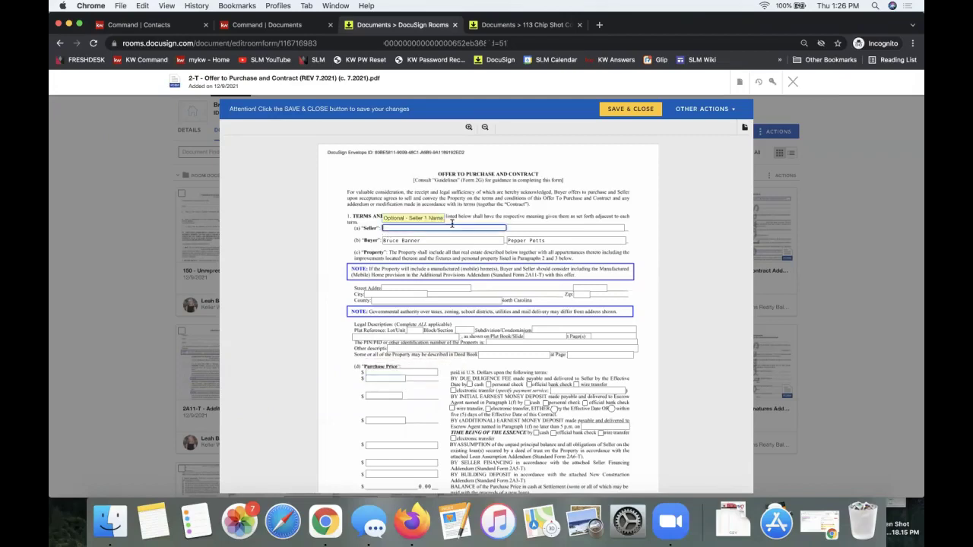
click(531, 228)
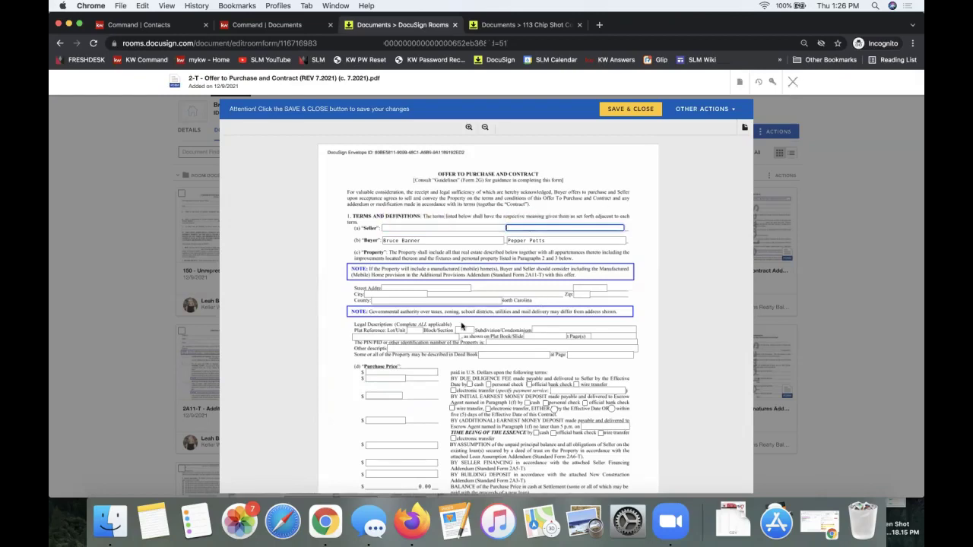
click(793, 82)
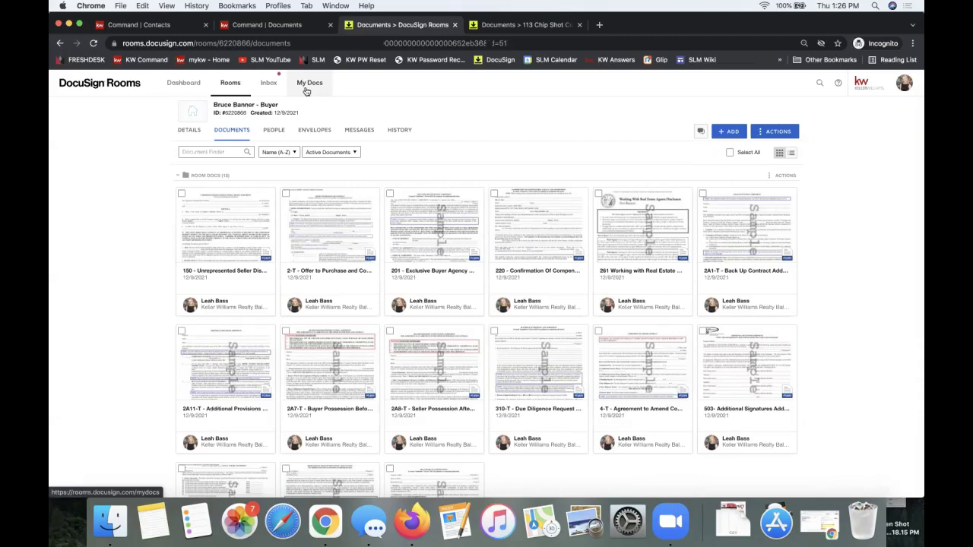
- Go to My Docs and show the Form Templates list
click(306, 89)
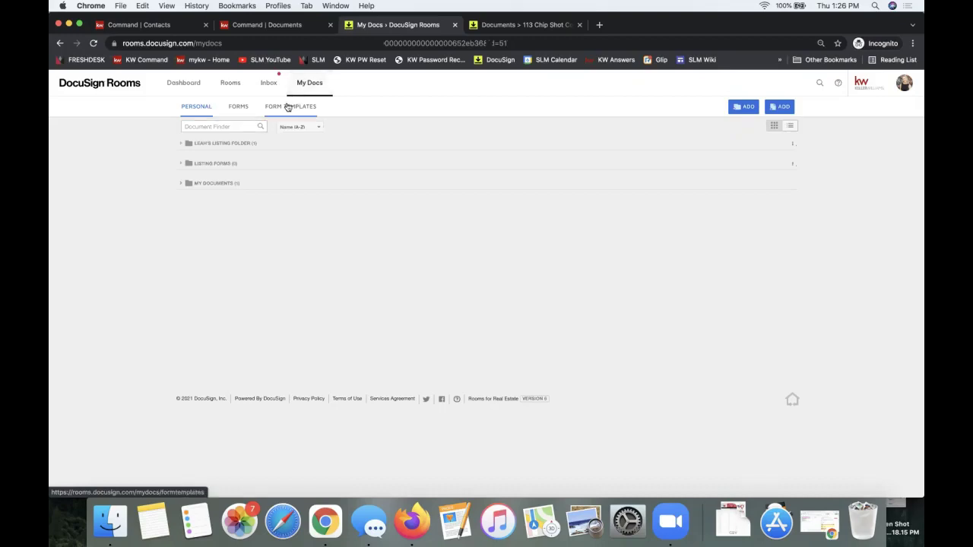
click(283, 111)
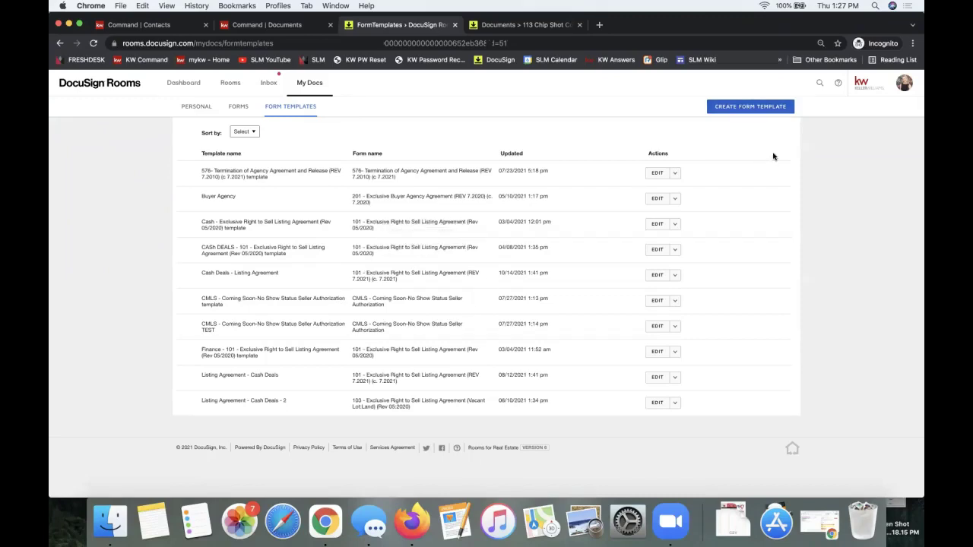
- Create a form template from the DocuSign Form Group 'NC Listing File', using form 101 - Exclusive Right to Sell Listing Agreement
click(740, 109)
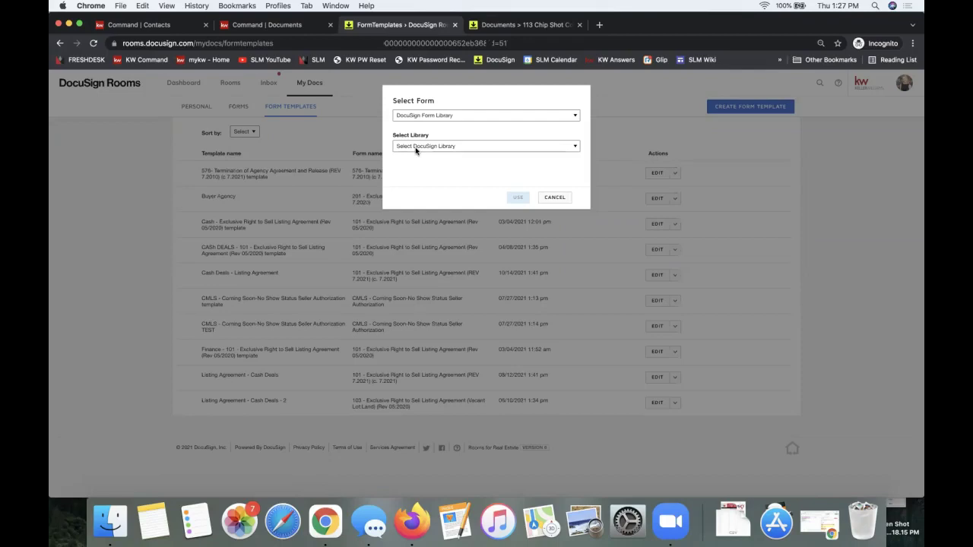
click(431, 115)
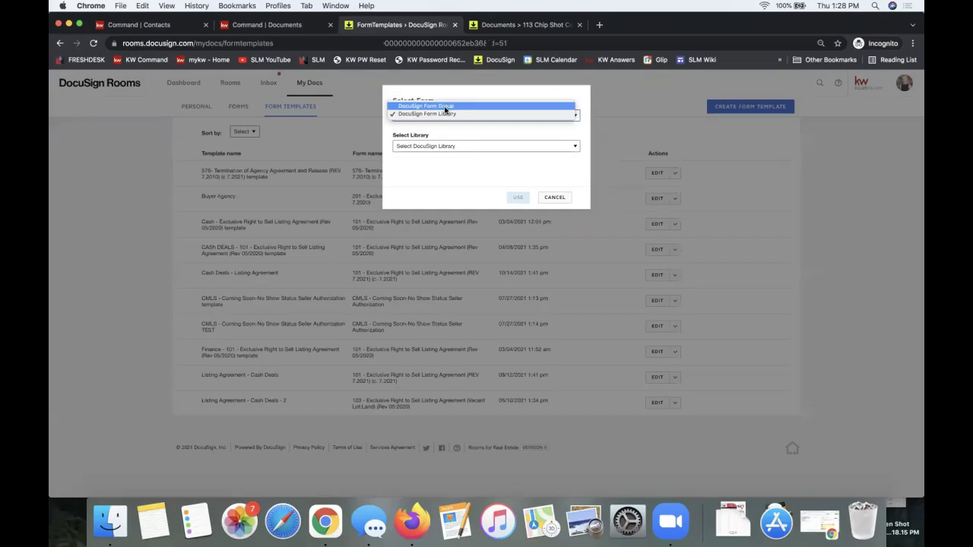
click(445, 108)
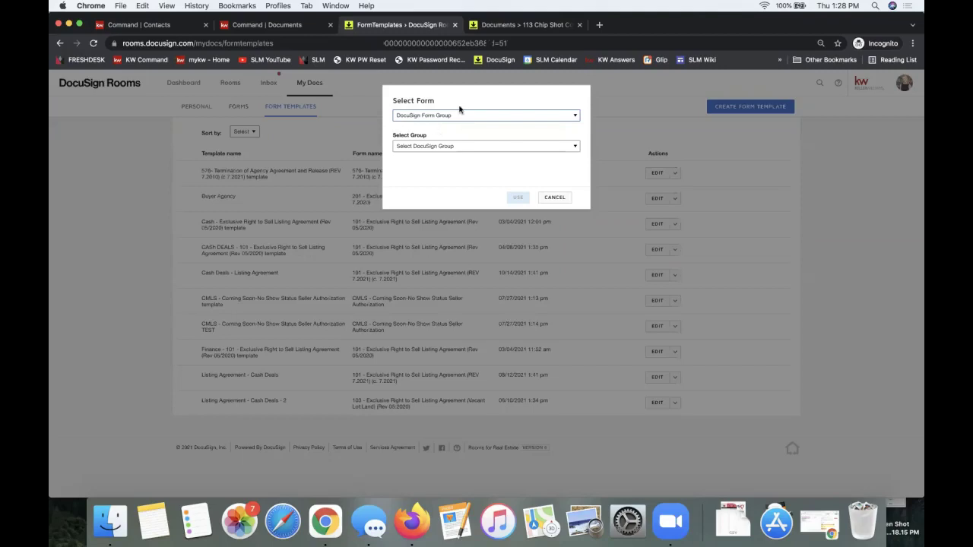
click(454, 118)
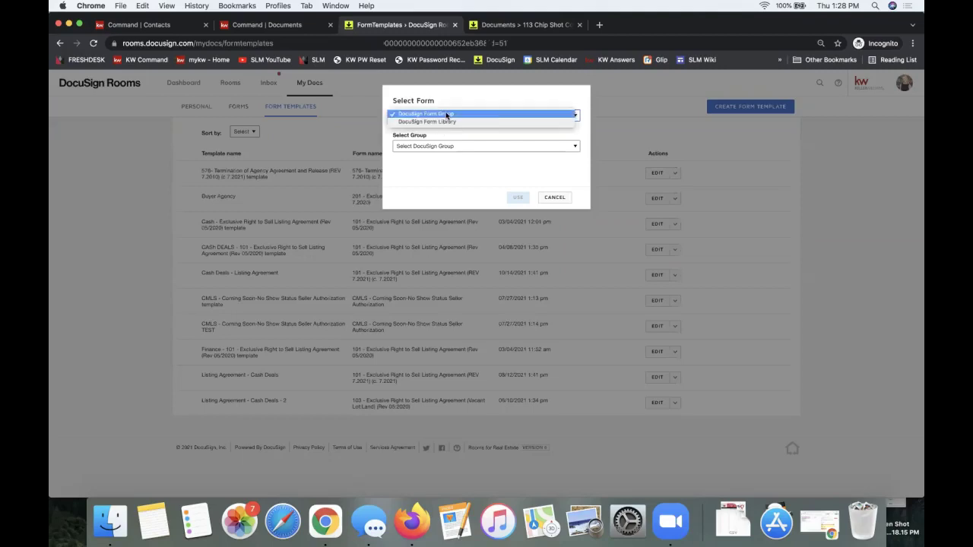
click(449, 137)
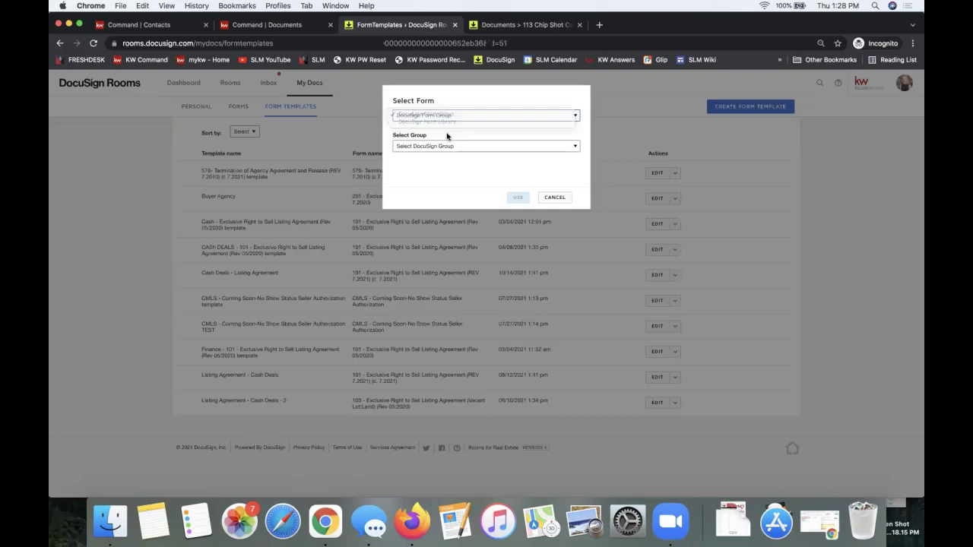
click(404, 147)
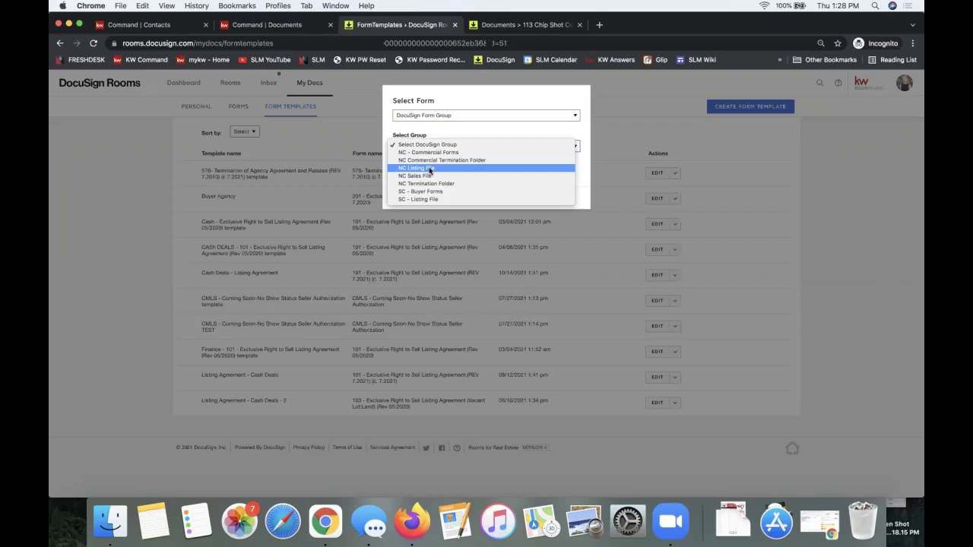
key(Escape)
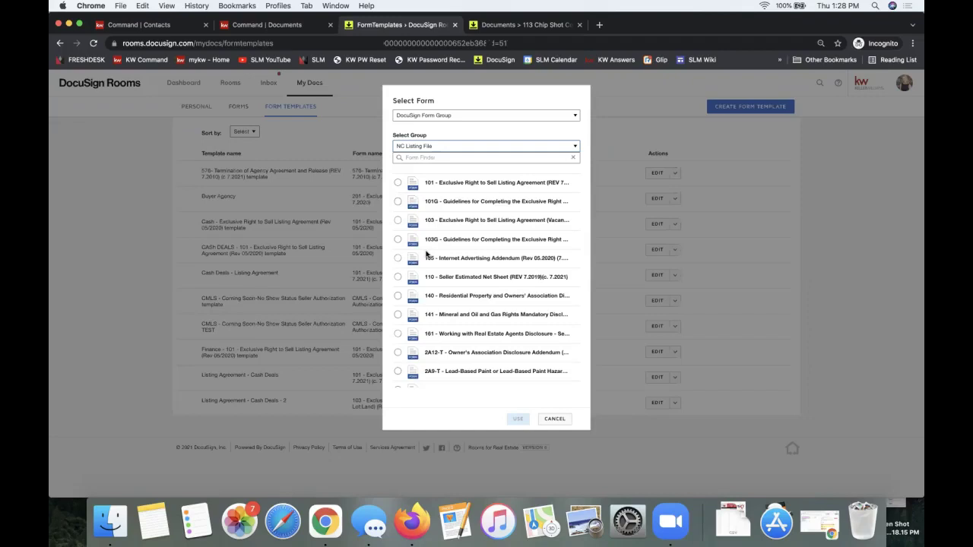
click(397, 184)
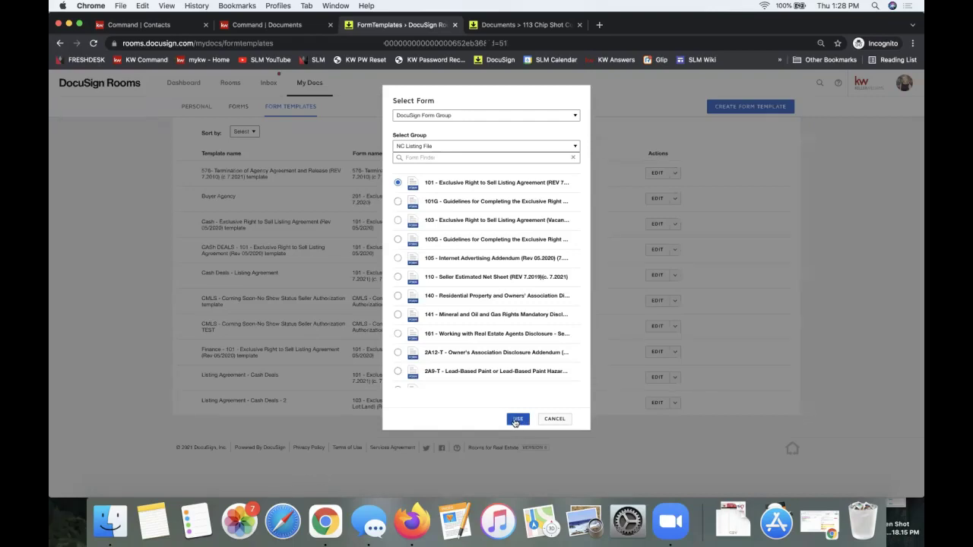
click(517, 421)
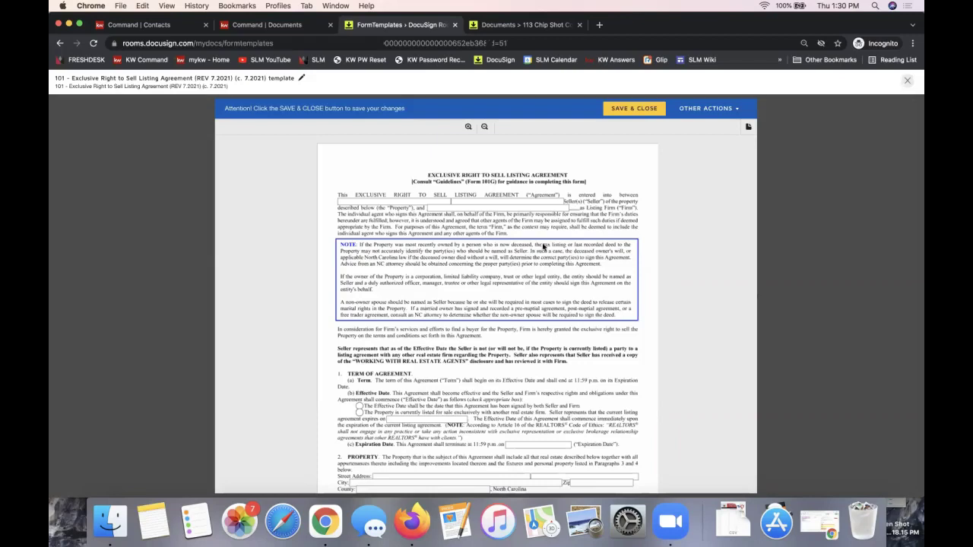
- Enter 'Keller Williams Realty Ballantyne Area' as Listing Firm and tick the currently-listed Effective Date option
click(443, 208)
text(Keller)
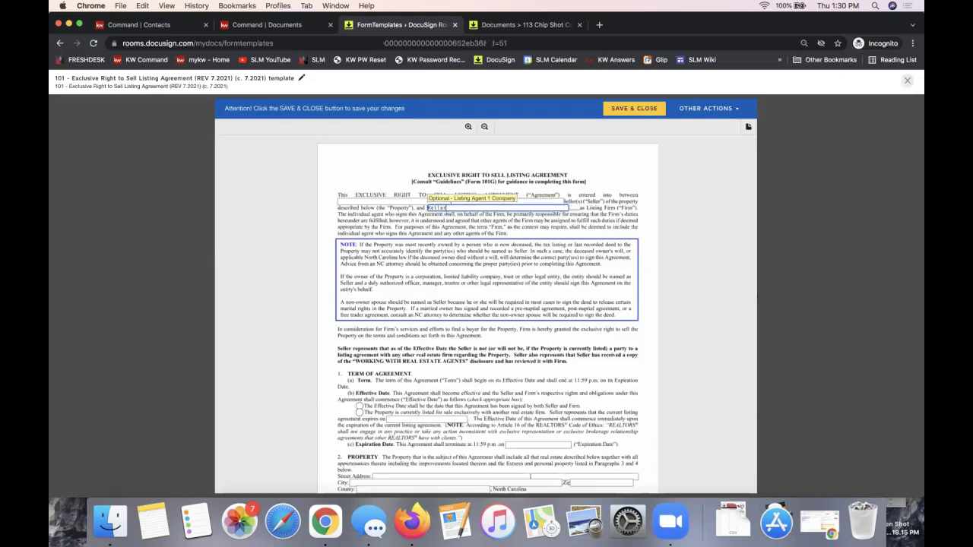
text( Williams Realty Ballantyne Area)
click(424, 360)
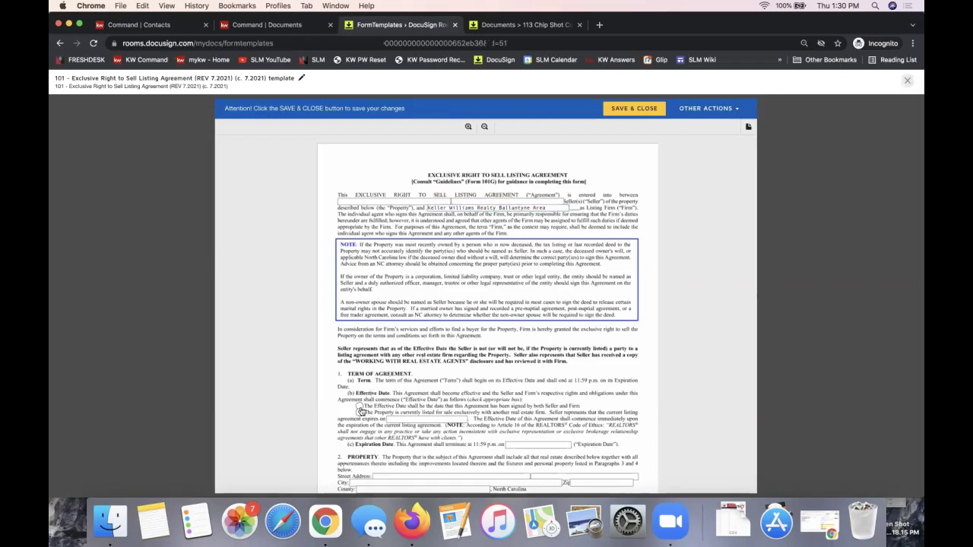
click(360, 413)
- Enter N/A in the template's Leased Items and Other Items fields
scroll(486, 344, down, 3)
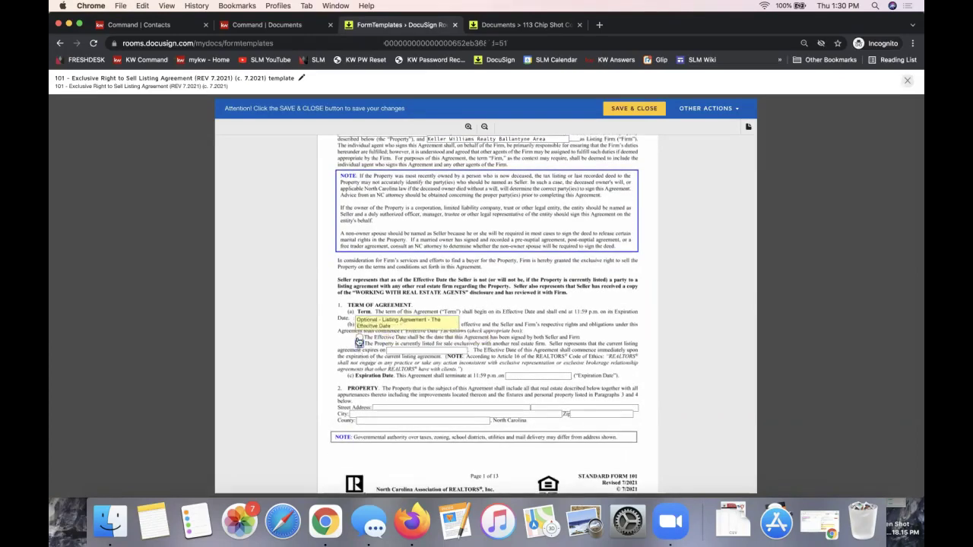
scroll(358, 359, down, 2)
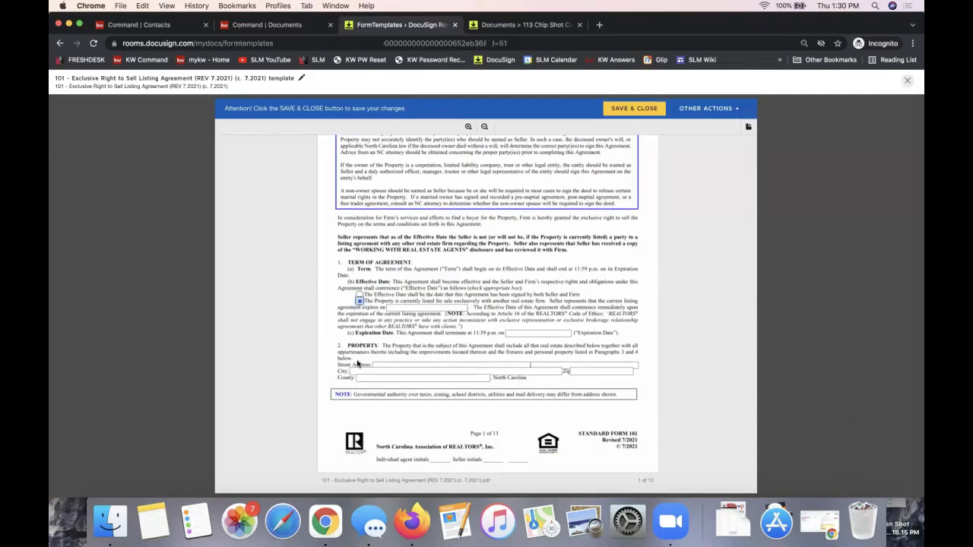
scroll(371, 354, down, 5)
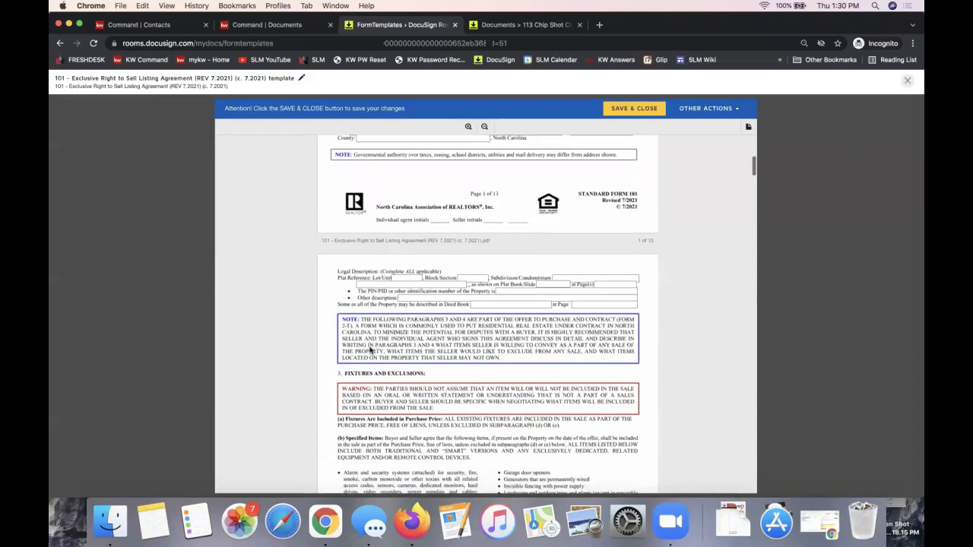
scroll(399, 296, down, 5)
scroll(399, 297, down, 5)
click(350, 271)
text(S/A)
key(Tab)
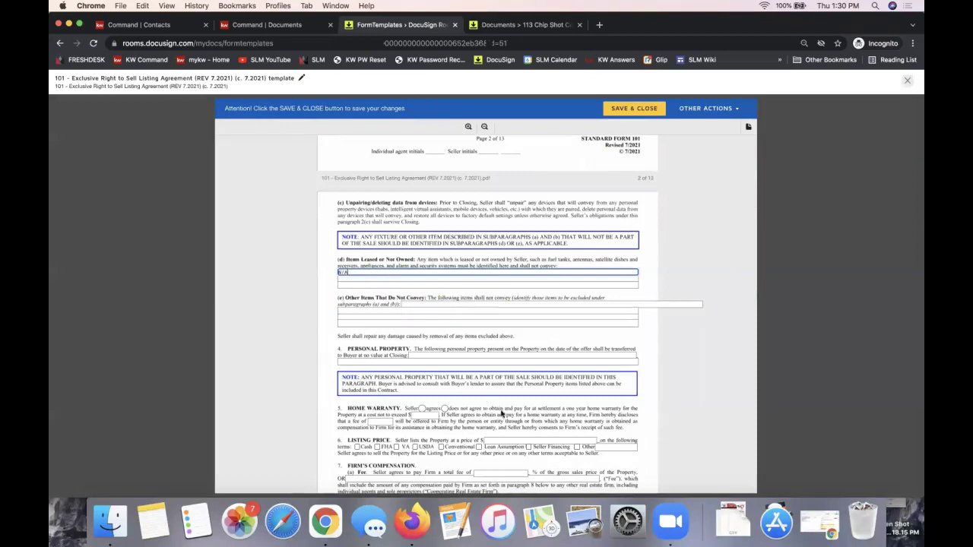
click(406, 305)
text(N/A)
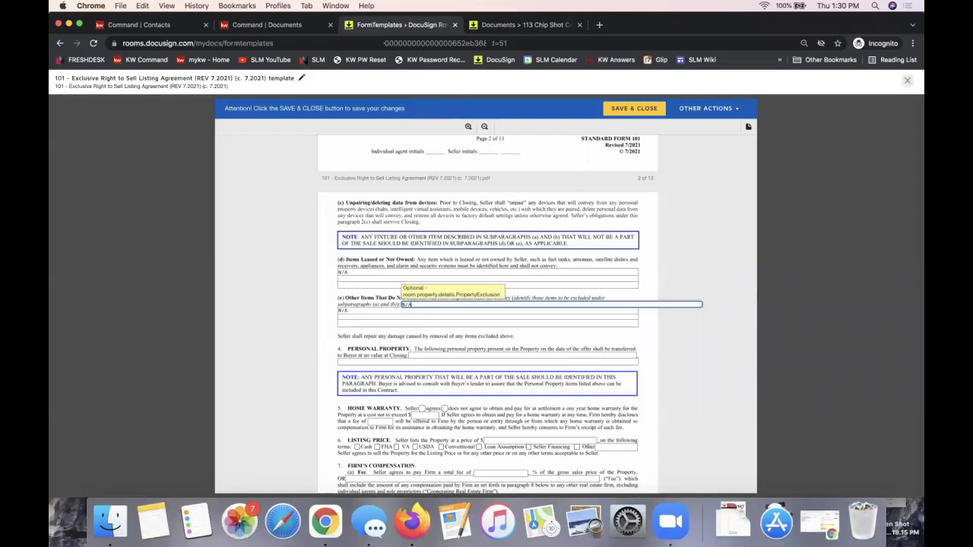
click(363, 359)
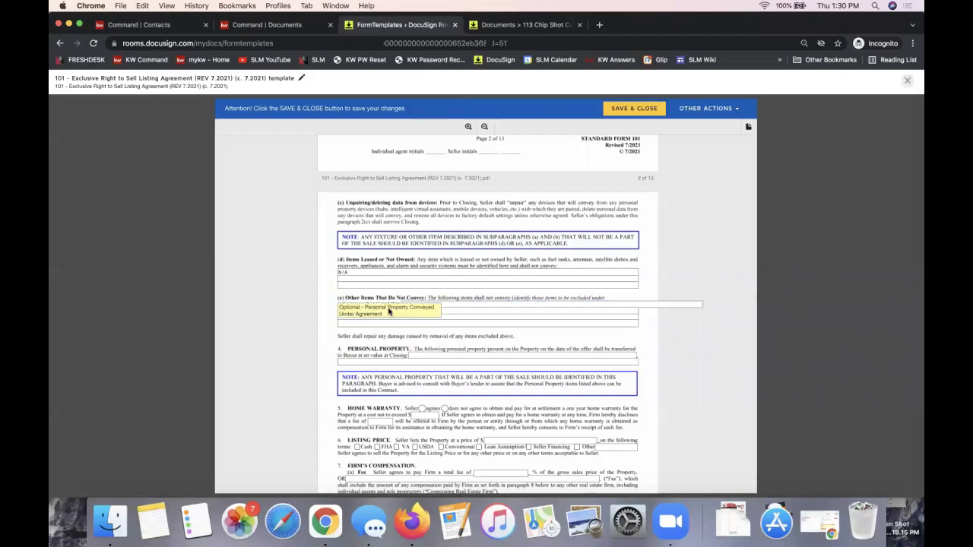
- Tick Cash as the listing price term and scroll on through the remaining pages
scroll(390, 310, down, 3)
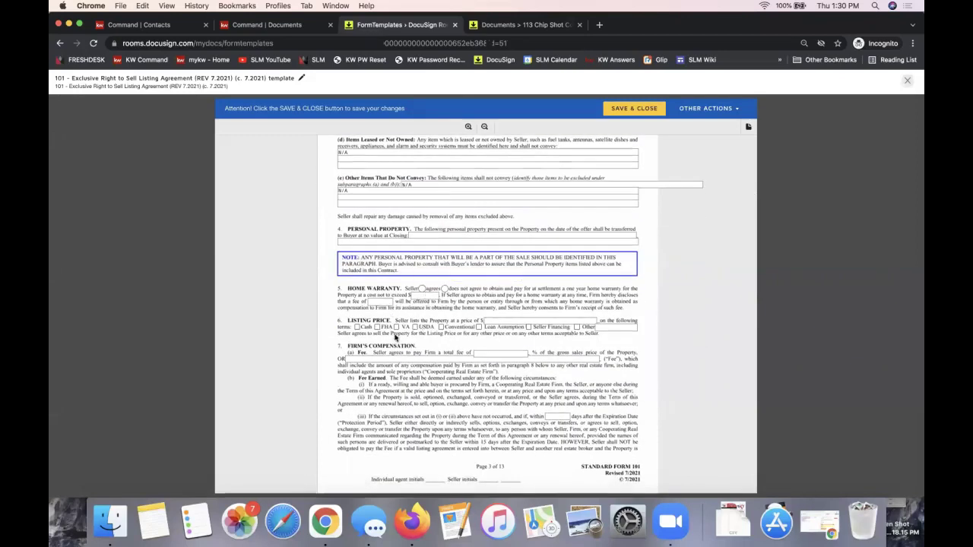
click(358, 327)
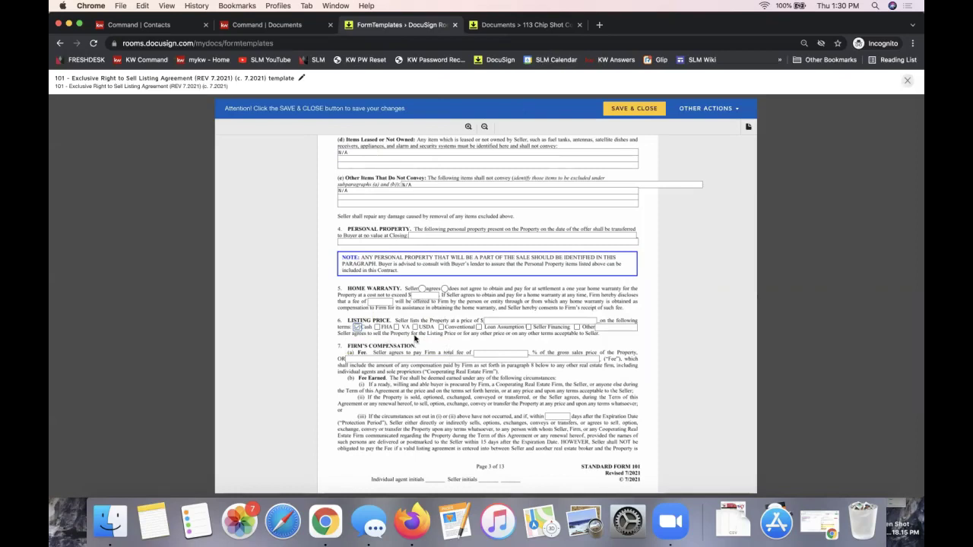
scroll(414, 339, down, 3)
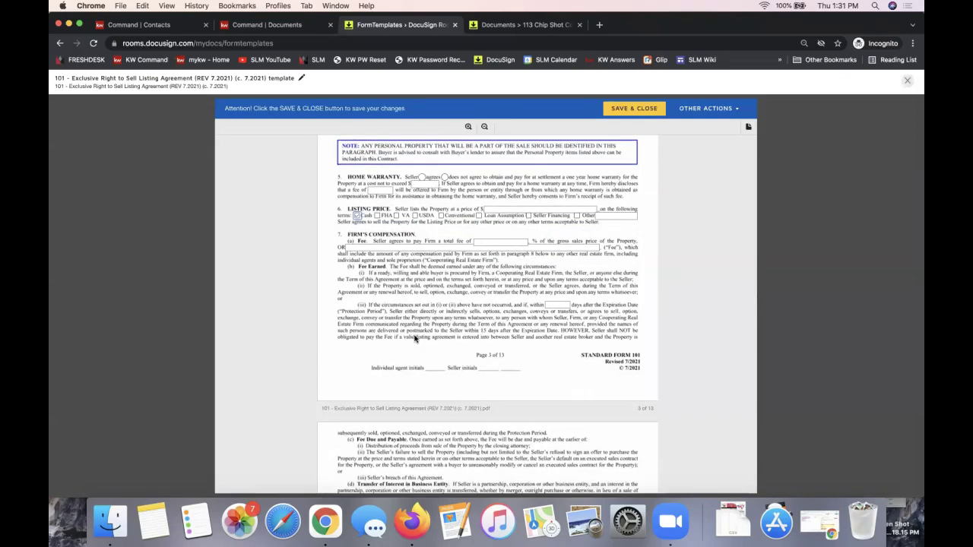
scroll(414, 339, down, 4)
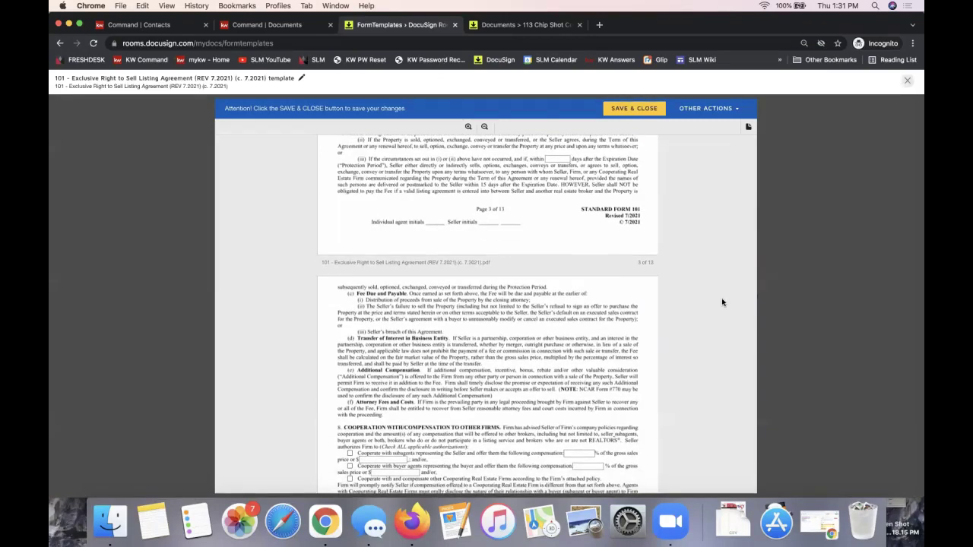
scroll(395, 450, down, 4)
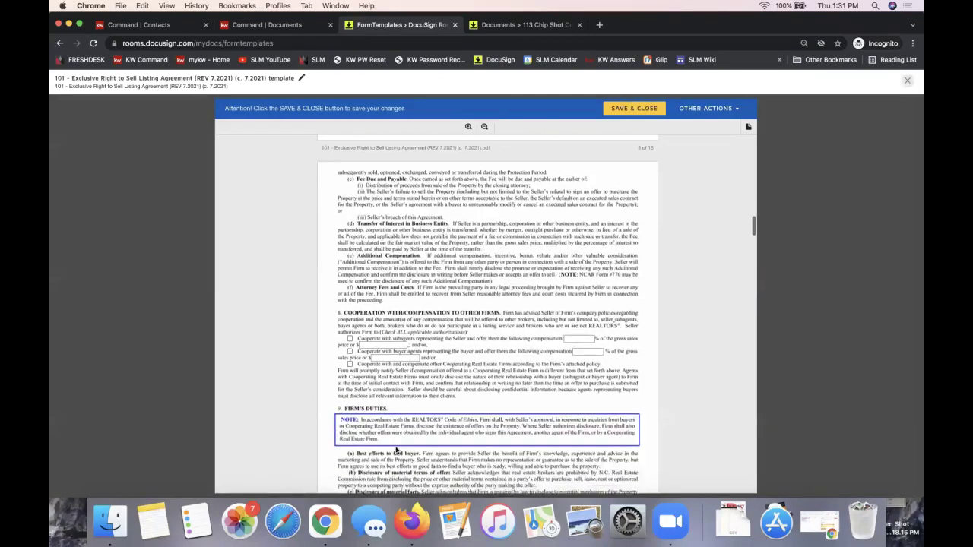
scroll(396, 451, down, 2)
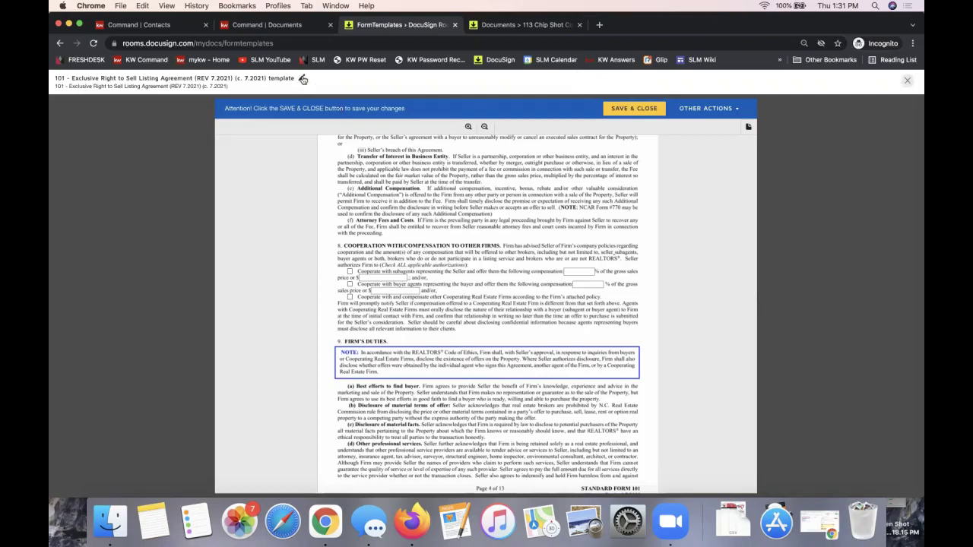
- Replace the template title with 'LISTING AGREEMENT - cash' and confirm the new name
click(301, 80)
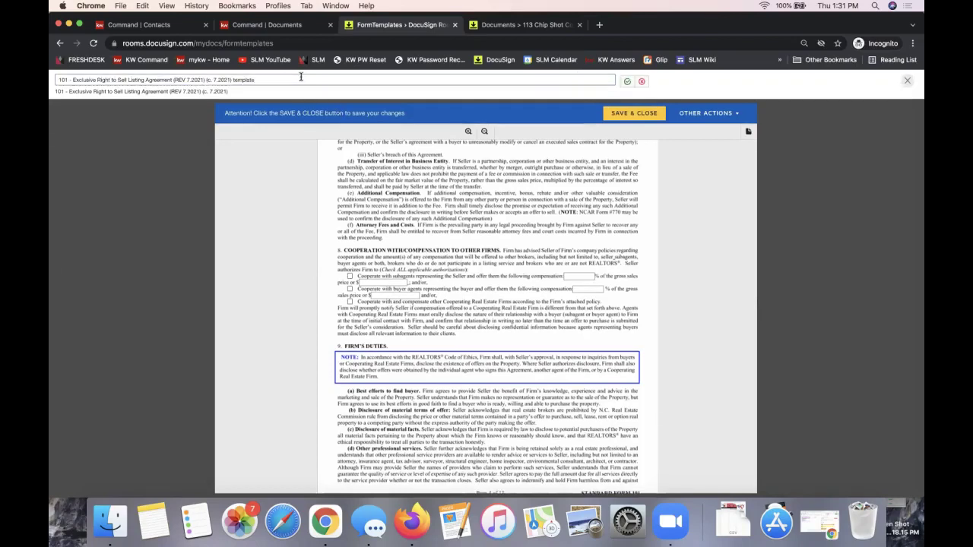
drag(133, 83, 53, 85)
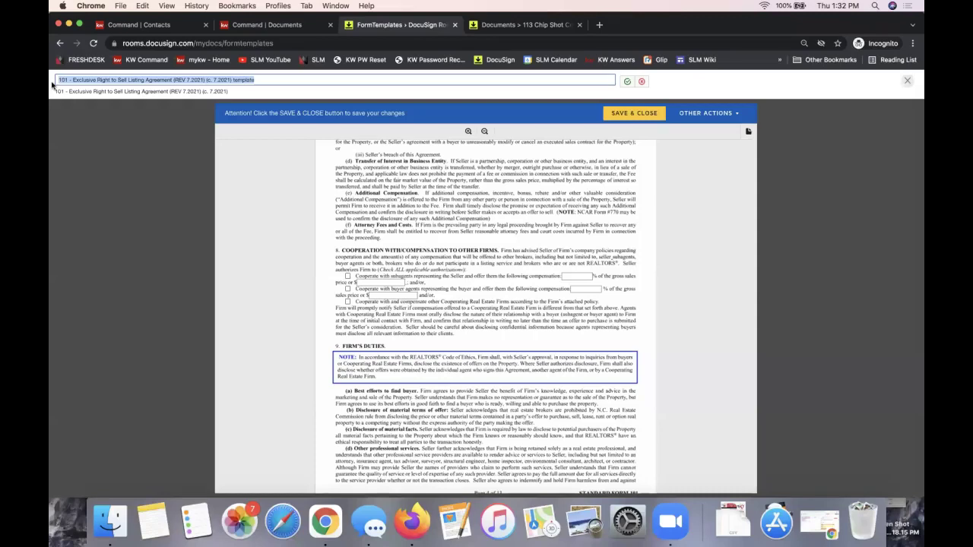
click(81, 79)
triple_click(81, 79)
text(LISTING AGREEMENT -)
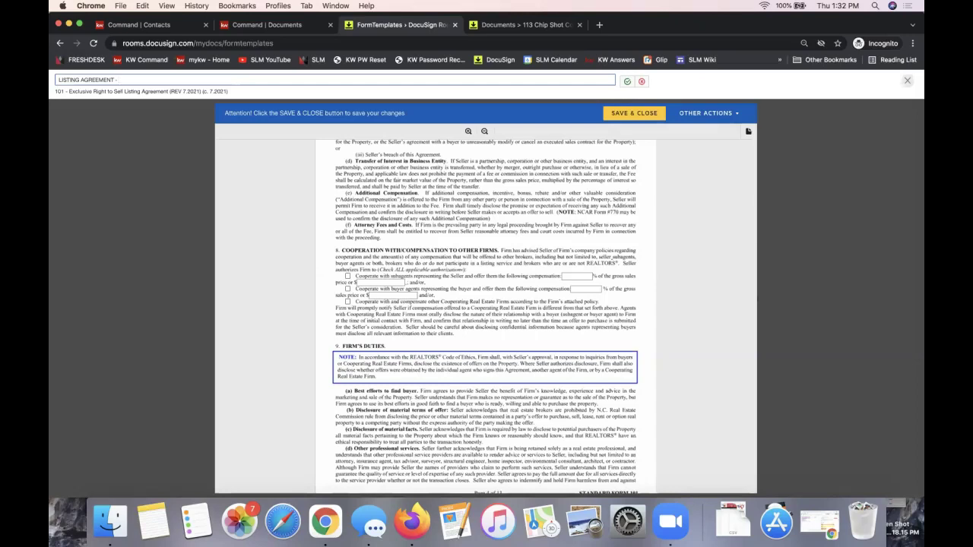
text(cash)
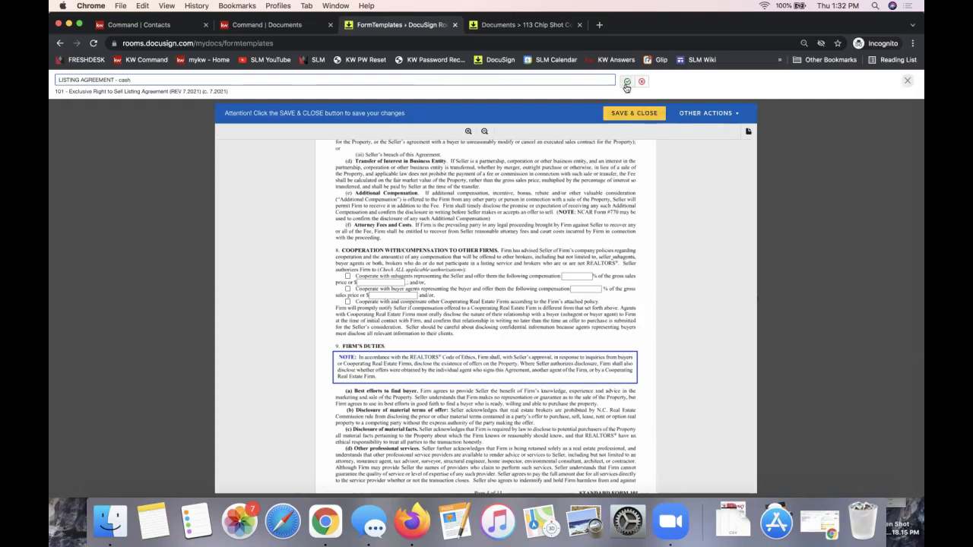
click(626, 82)
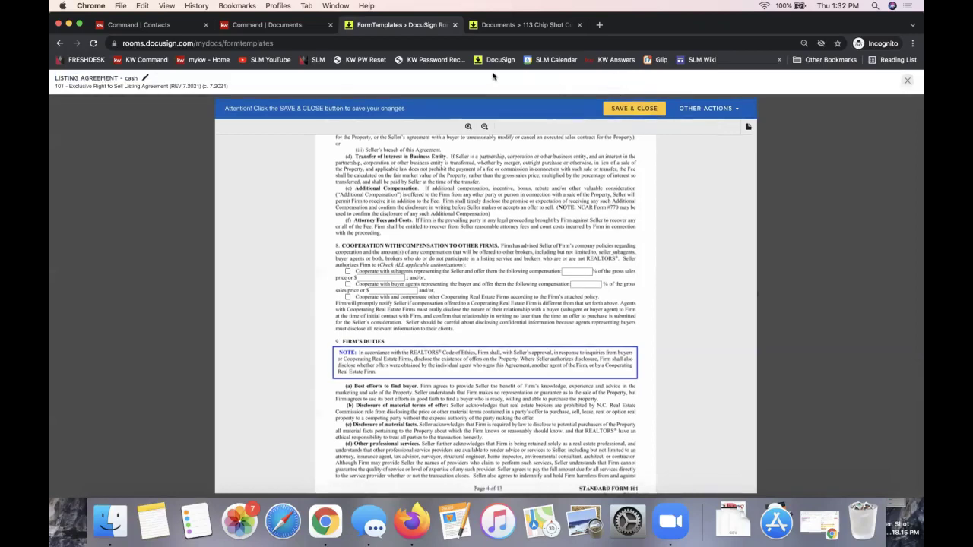
click(143, 78)
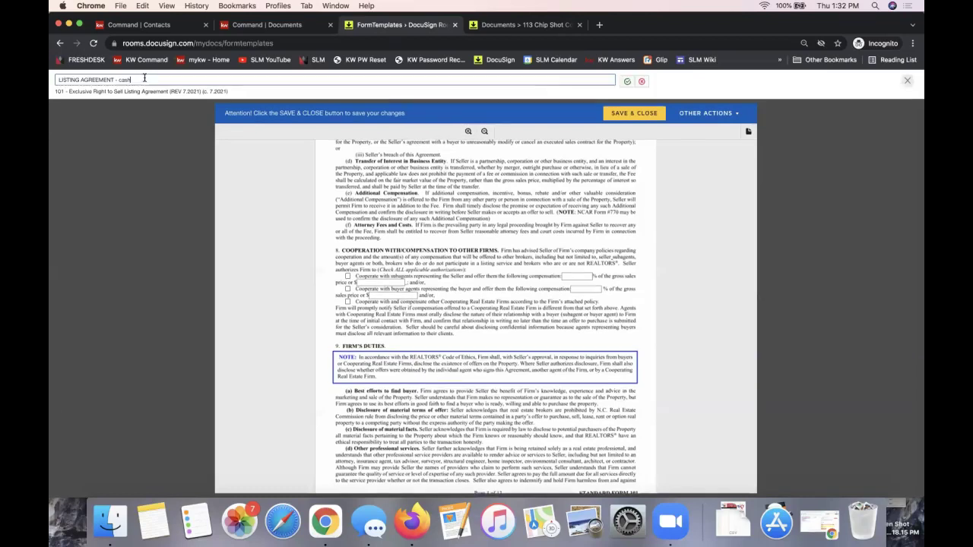
click(627, 82)
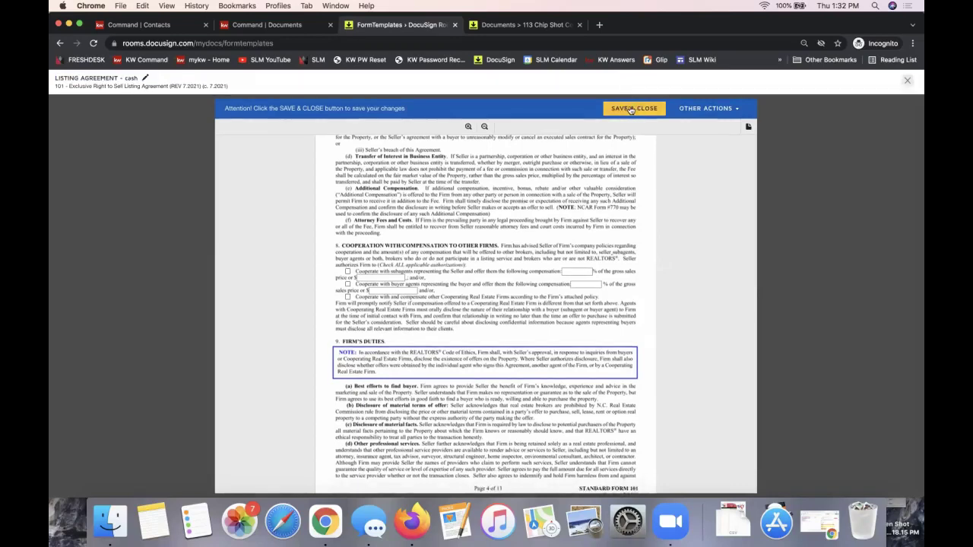
- Save and close the template, then review the Form Templates list and the Buyer Agency EDIT options
click(626, 109)
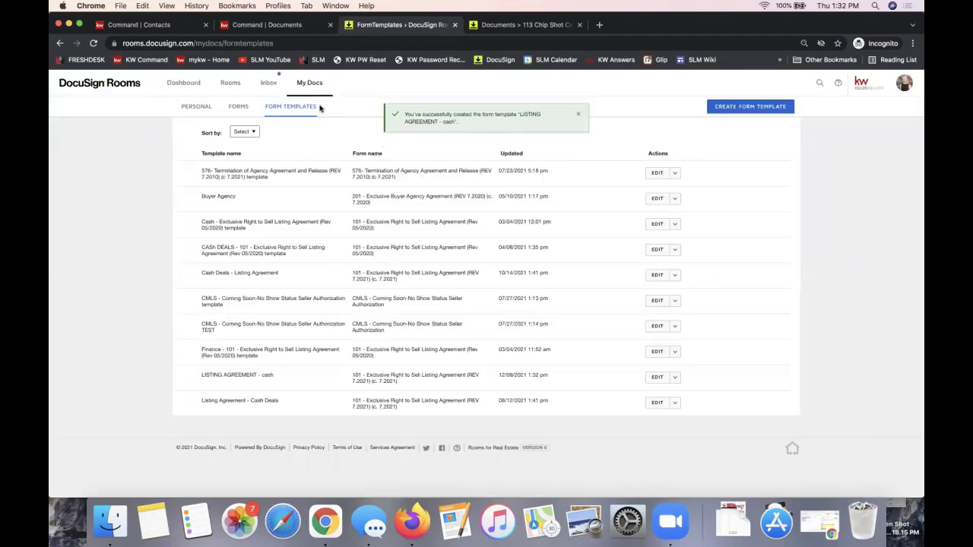
click(213, 44)
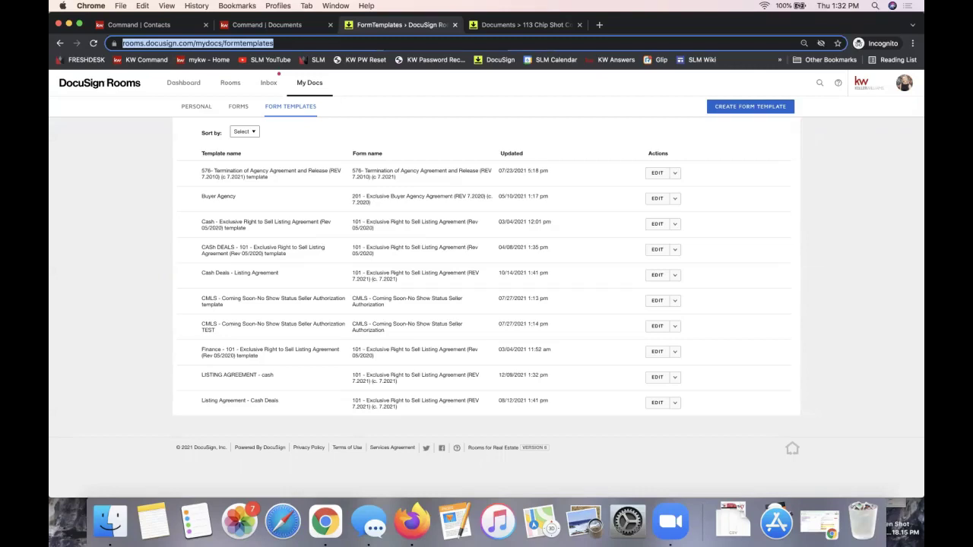
click(829, 199)
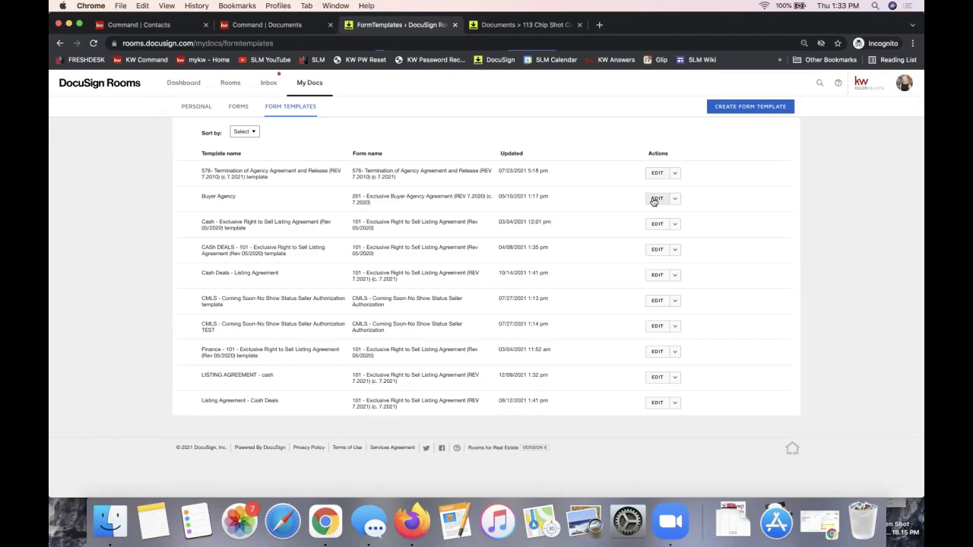
click(675, 201)
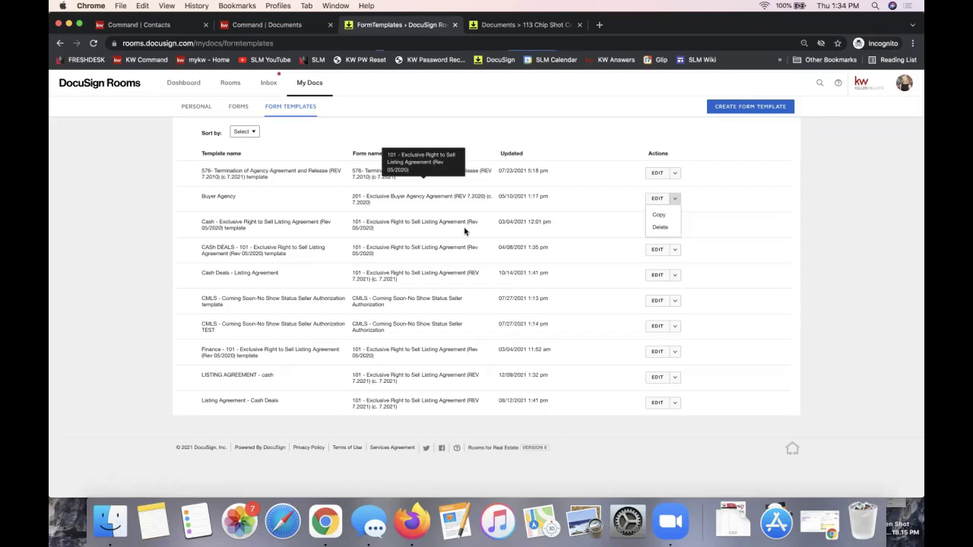
click(85, 223)
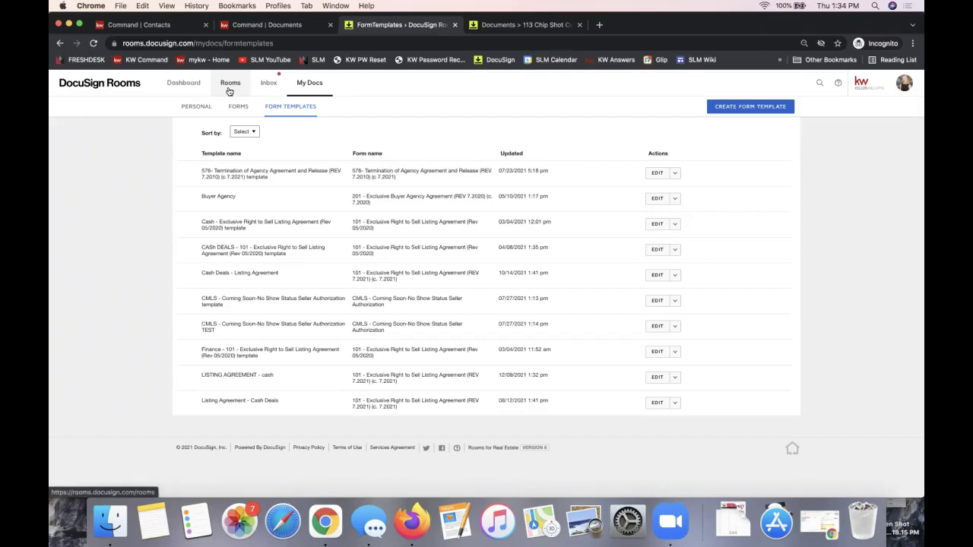
- Dismiss the Congratulations message, then open the newest buyer room's Documents tab from the Rooms list
click(189, 88)
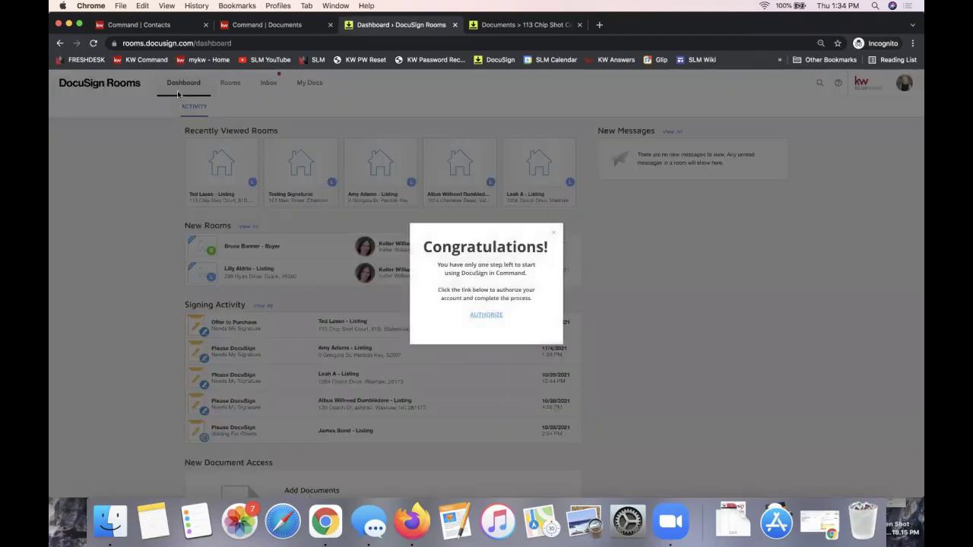
click(554, 232)
click(229, 83)
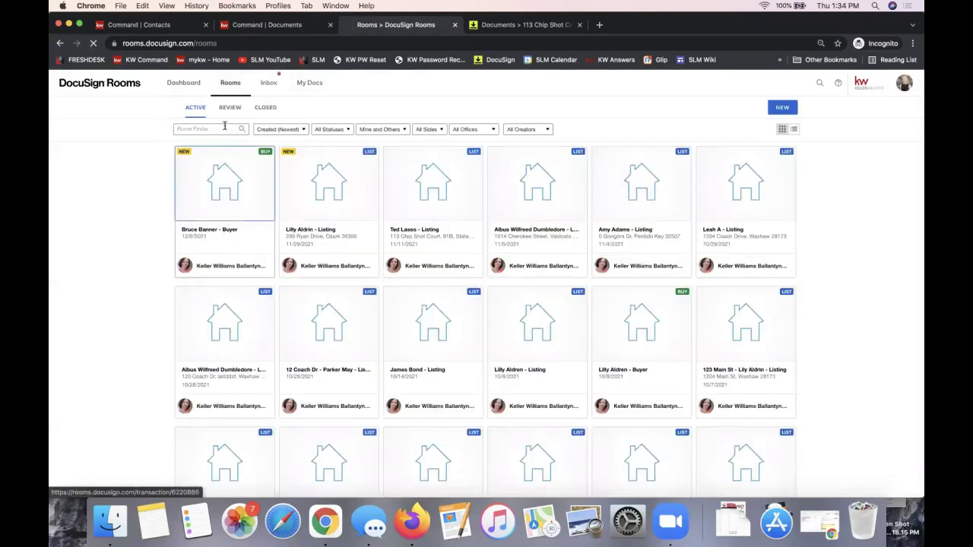
click(235, 200)
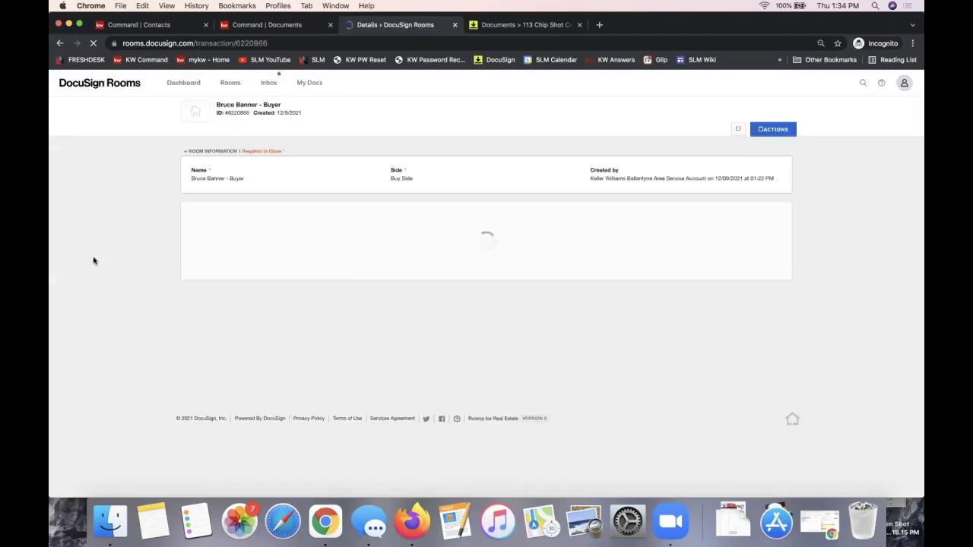
click(237, 134)
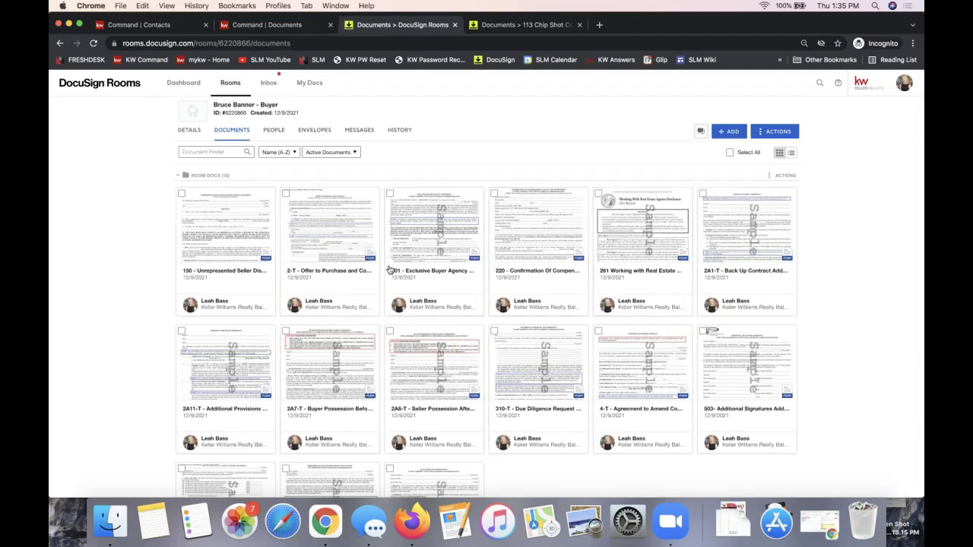
- Apply the Buyer Agency form template to the 201 Exclusive Buyer Agency Agreement document
right_click(427, 220)
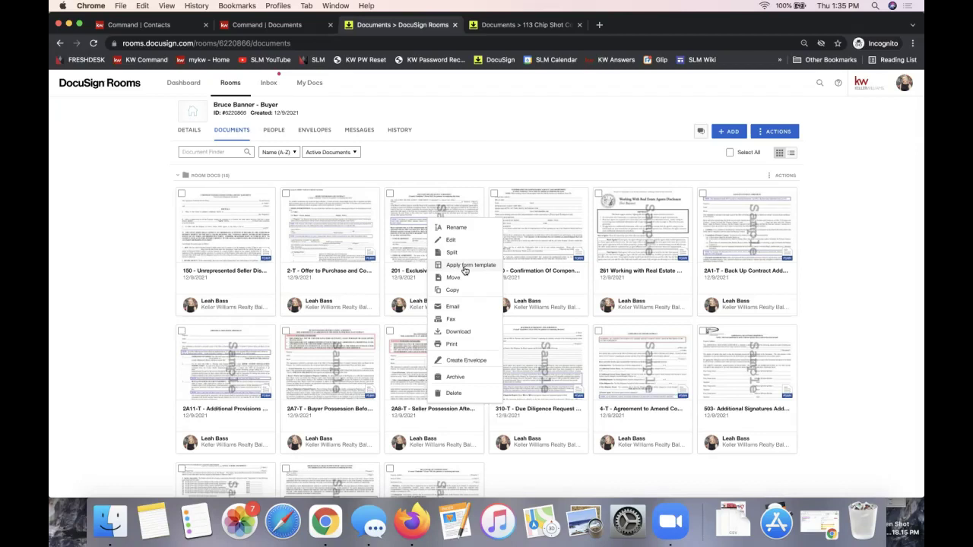
right_click(319, 229)
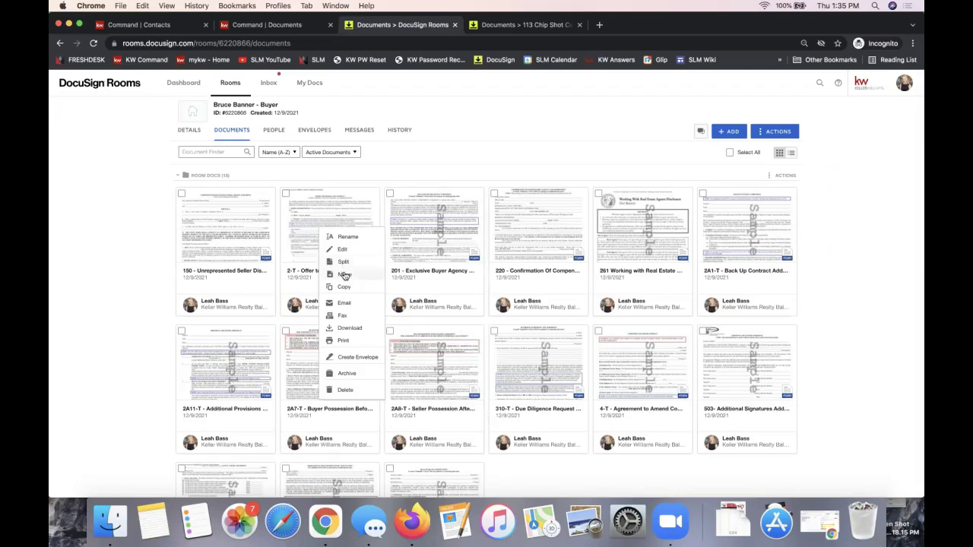
right_click(444, 230)
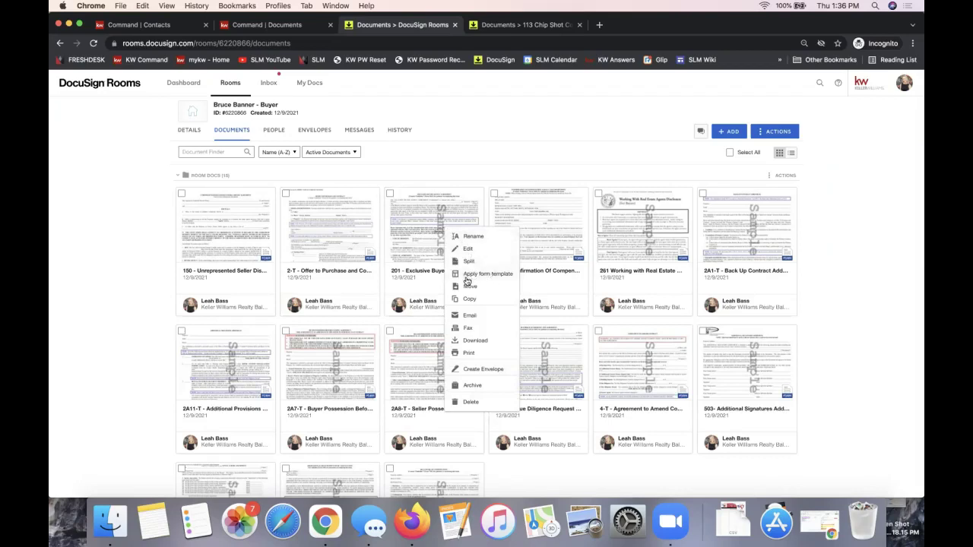
click(485, 276)
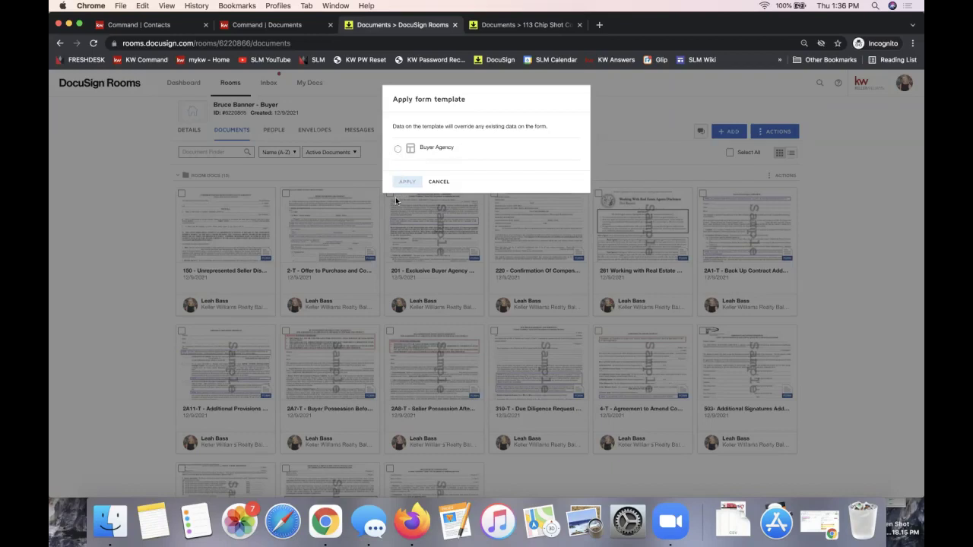
click(397, 151)
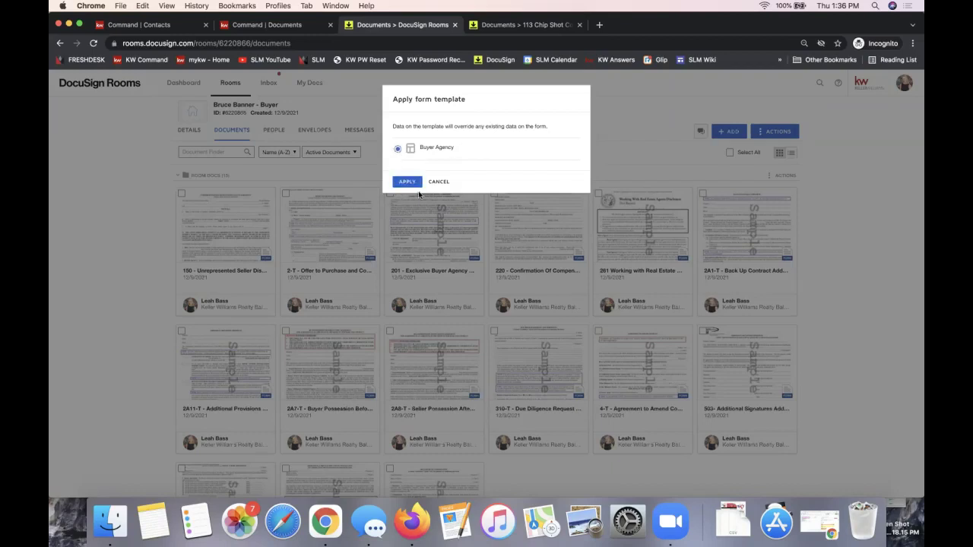
click(407, 183)
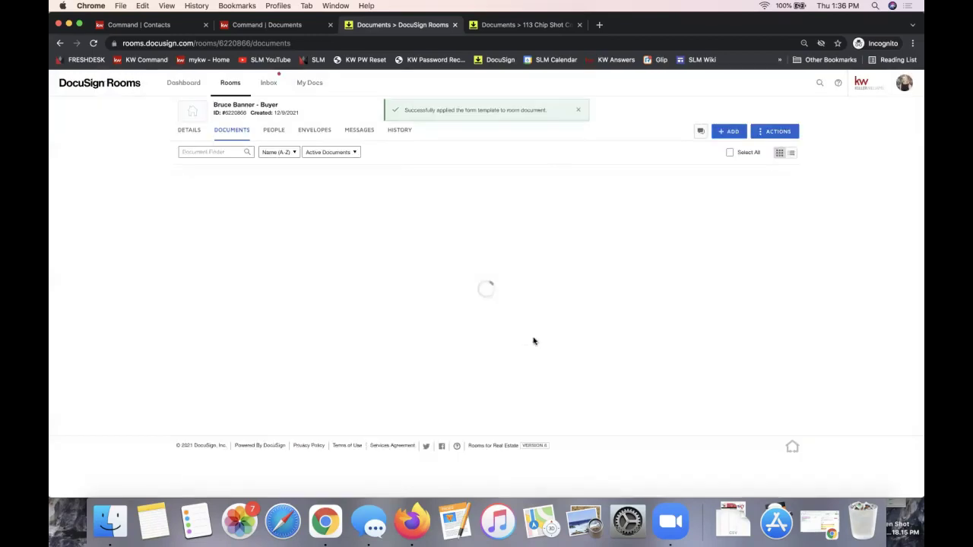
click(427, 234)
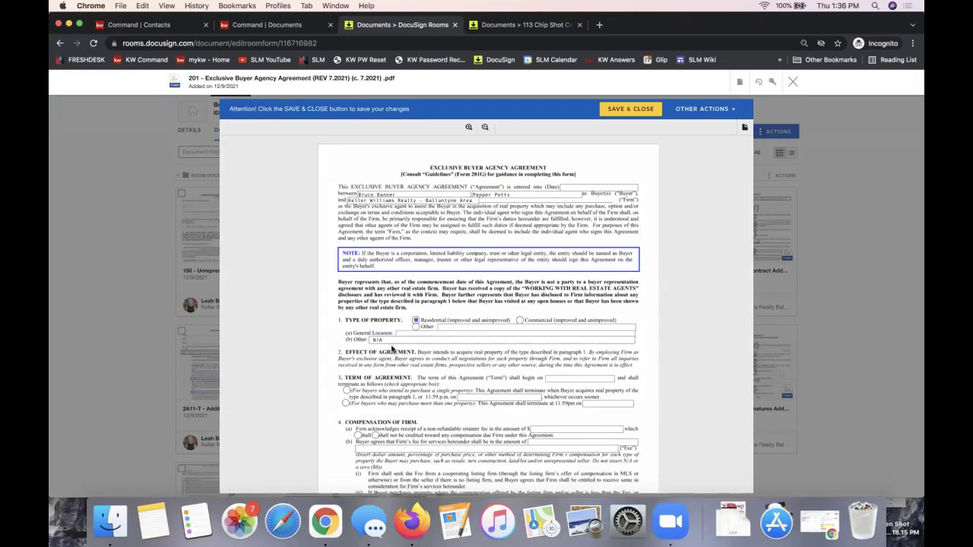
scroll(430, 404, down, 15)
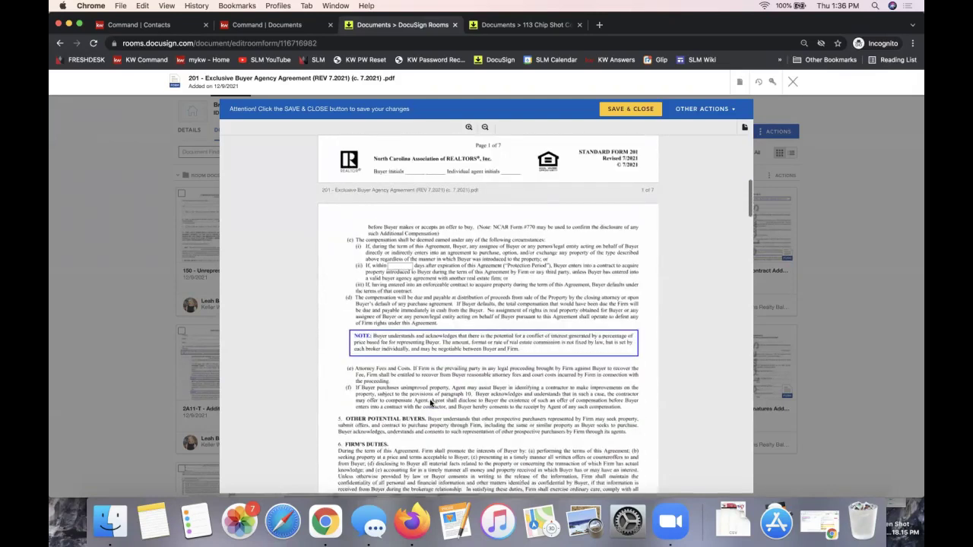
scroll(430, 404, up, 15)
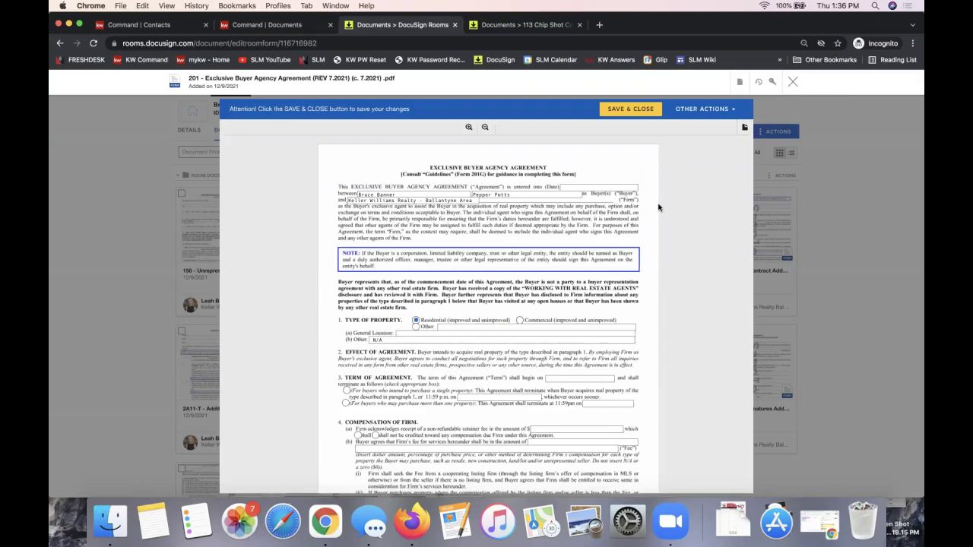
click(790, 84)
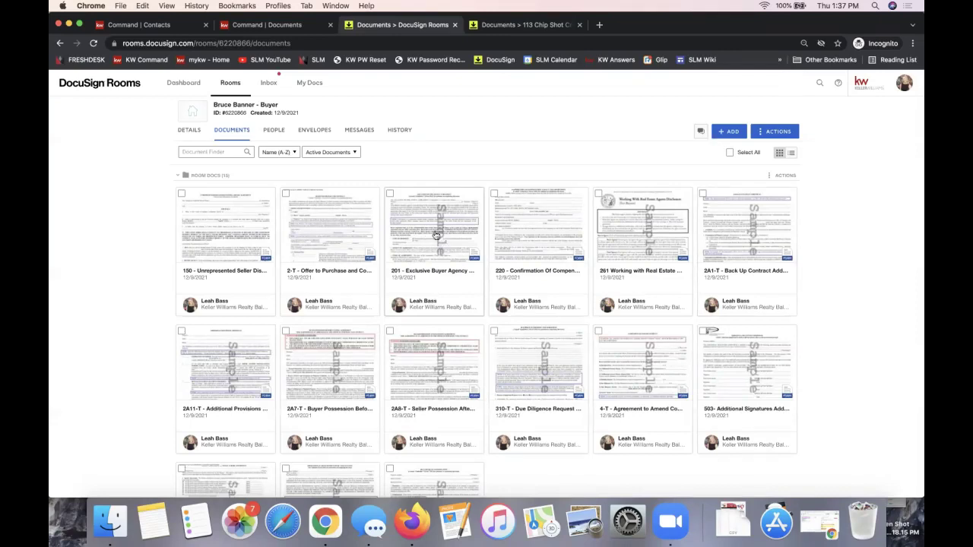
- In the DocuSign Forms library, select NC Listing File forms 101 and 101G
click(731, 132)
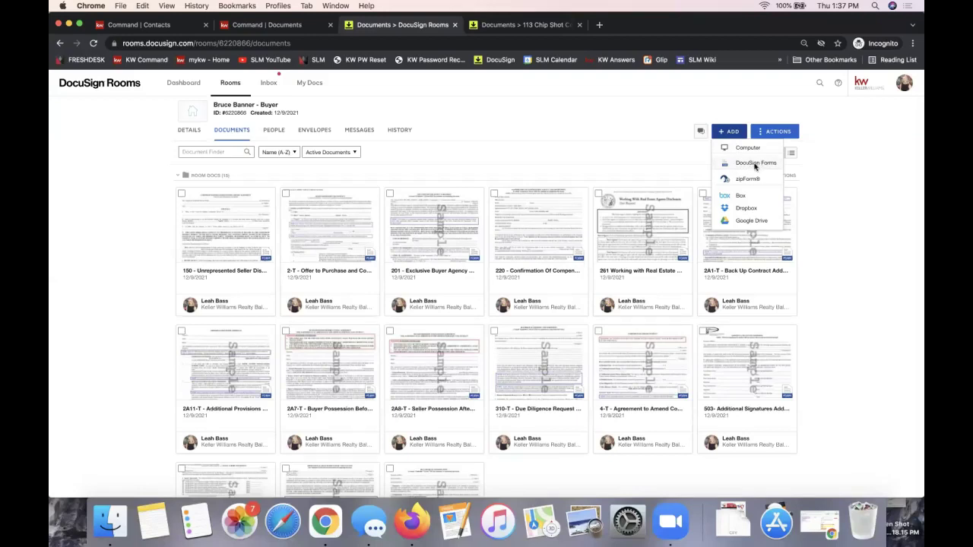
click(755, 164)
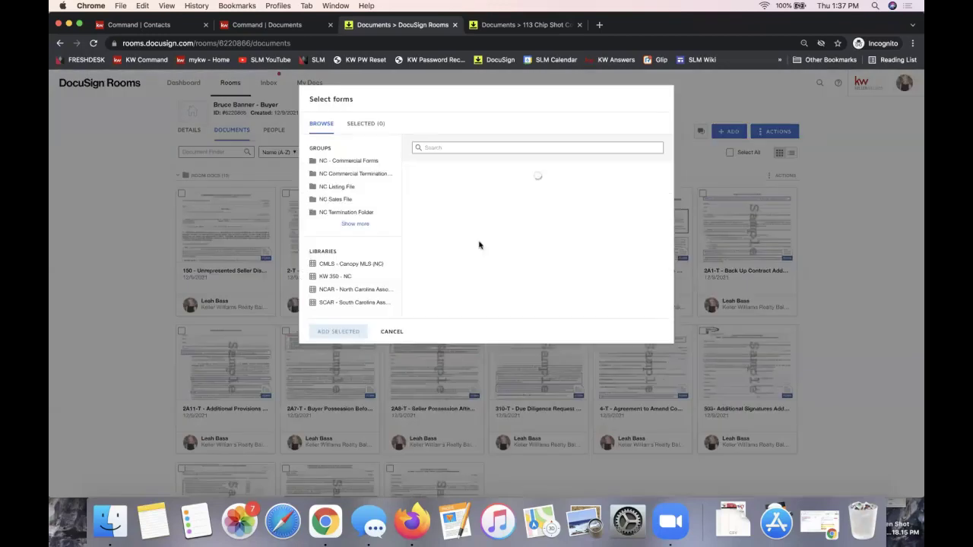
click(364, 190)
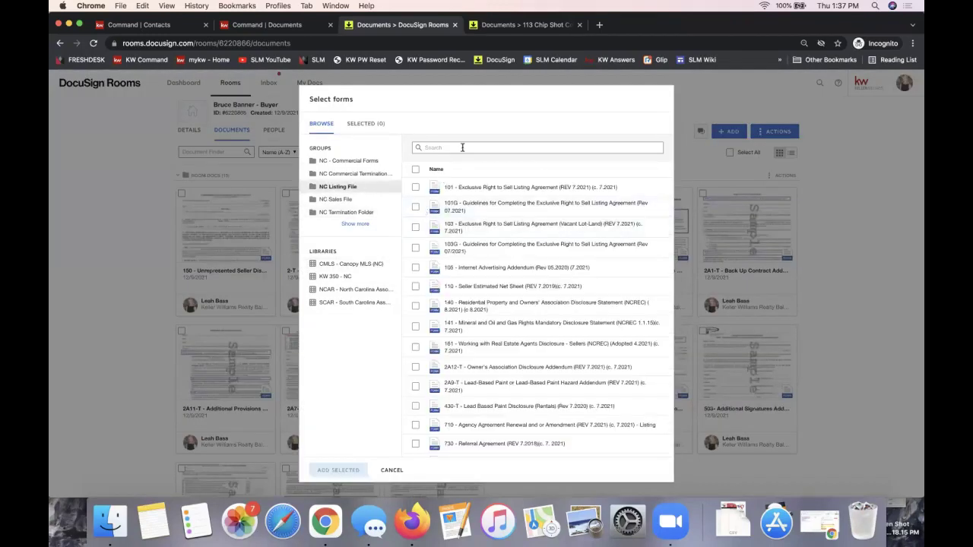
click(416, 187)
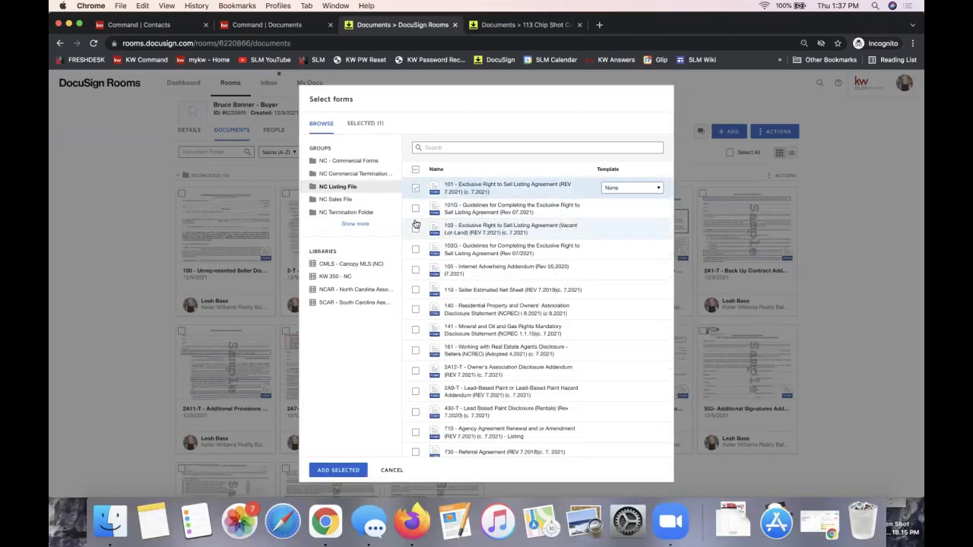
click(415, 210)
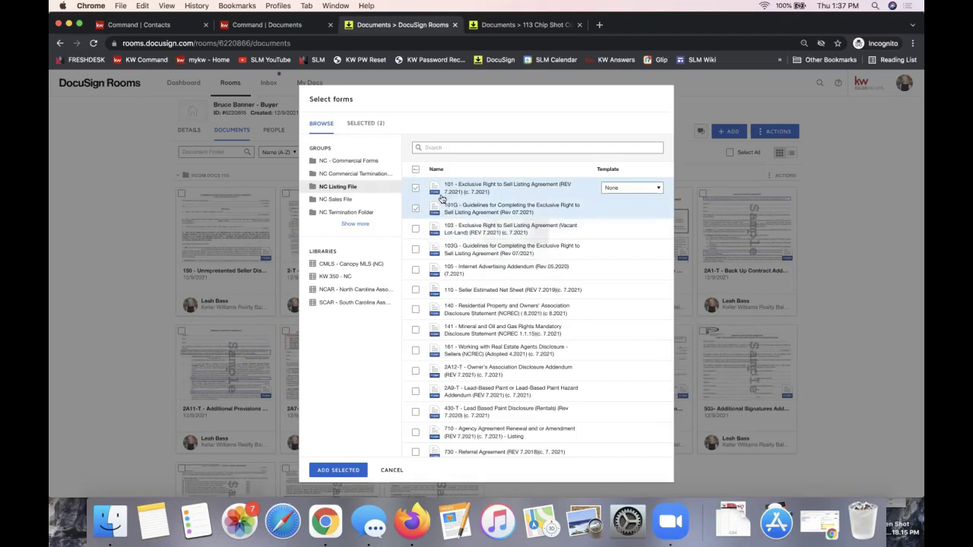
- Assign the Listing Agreement - Cash Deals template to form 101 and add both forms to the room
click(640, 191)
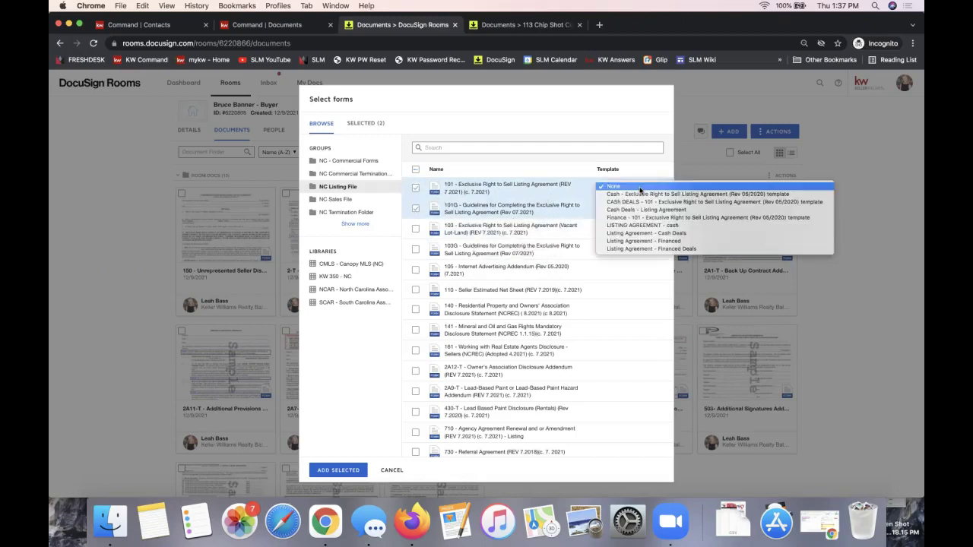
click(614, 179)
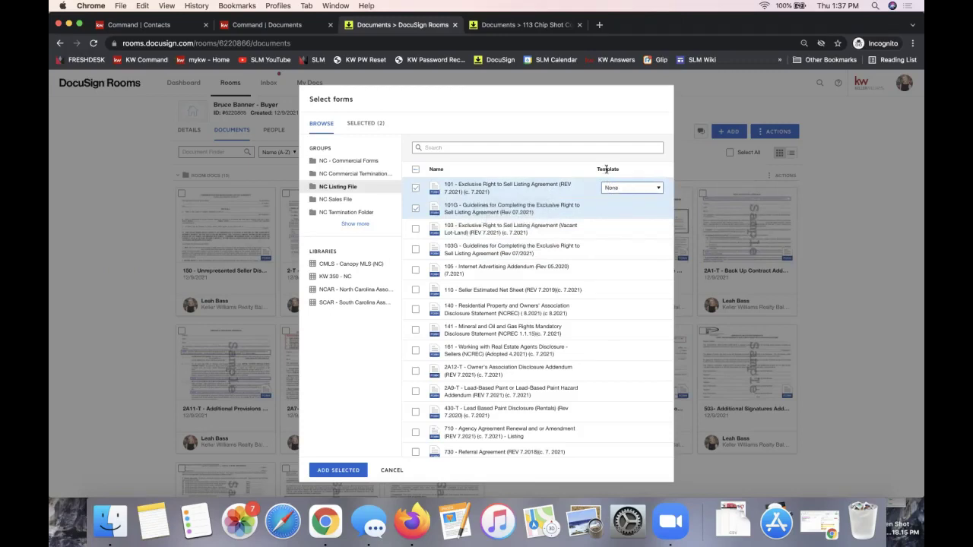
click(608, 192)
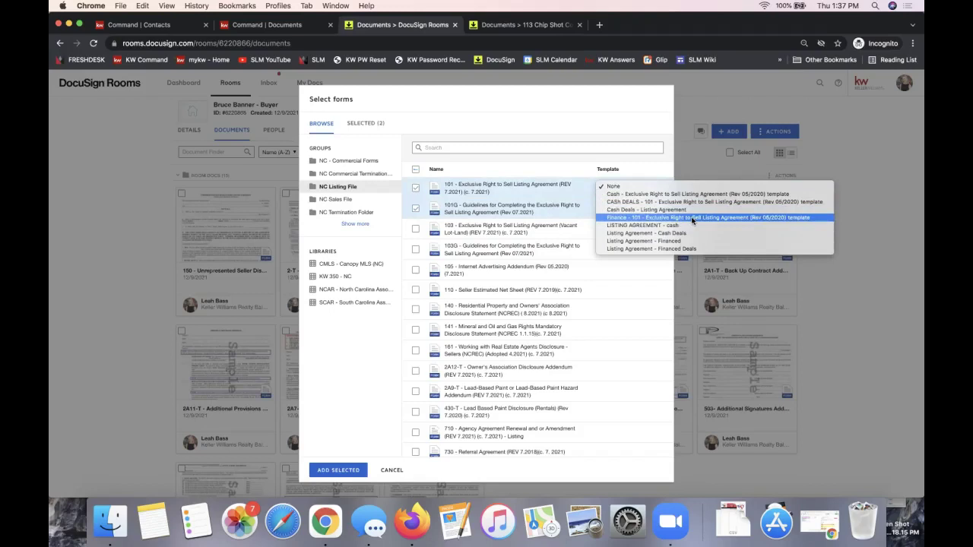
click(627, 235)
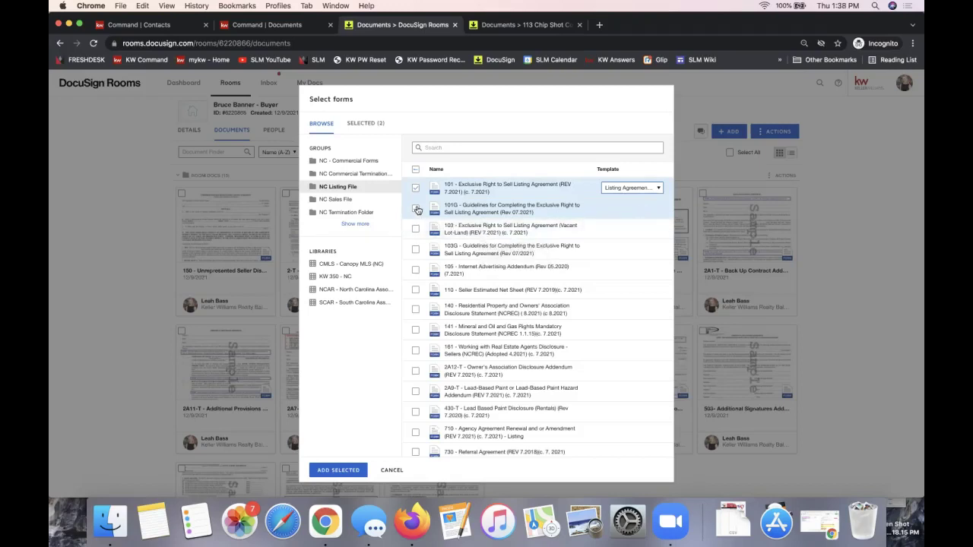
click(333, 470)
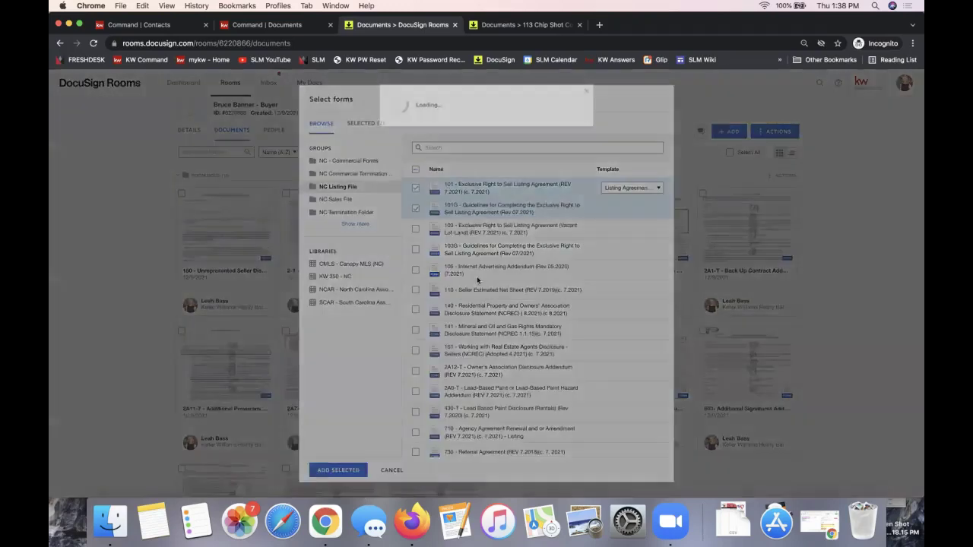
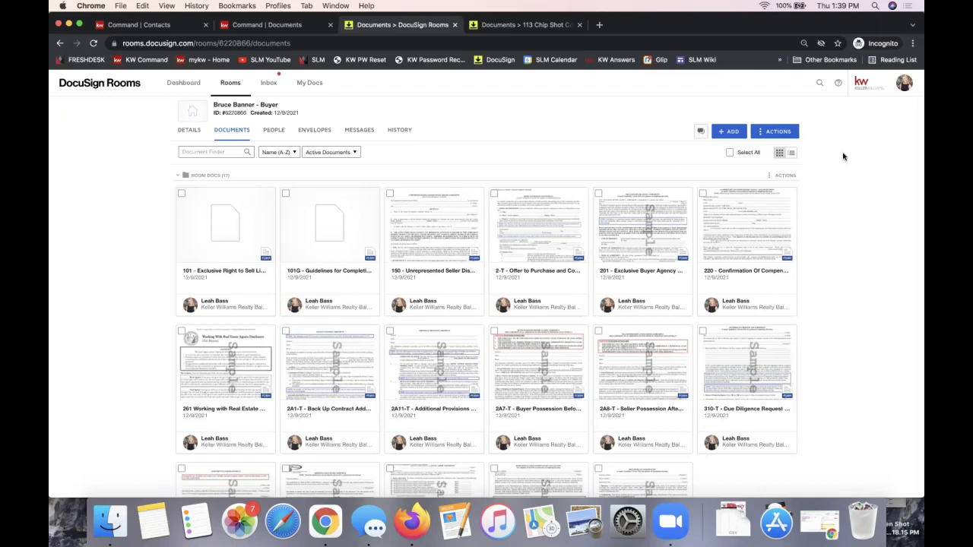
- Choose to add a room document from the computer, bringing up the file picker
click(729, 133)
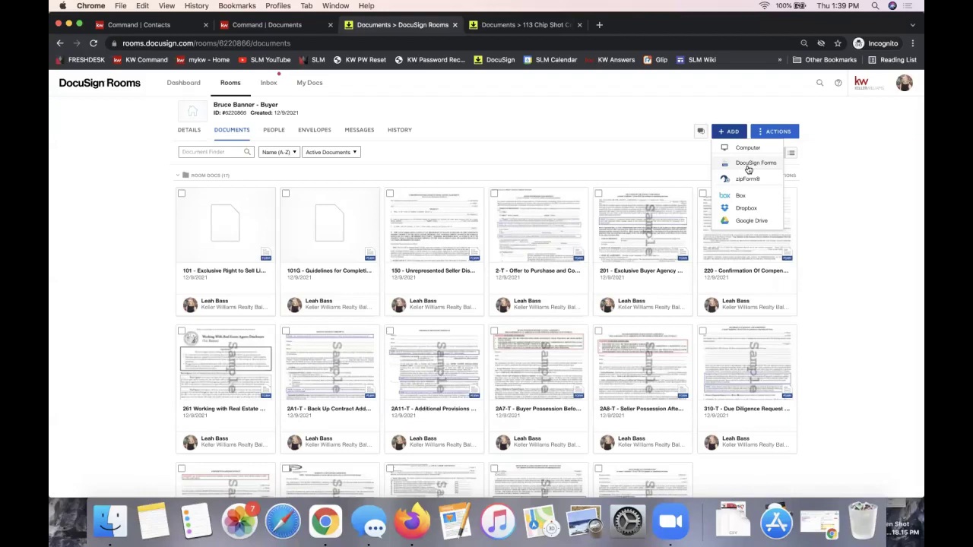
click(756, 149)
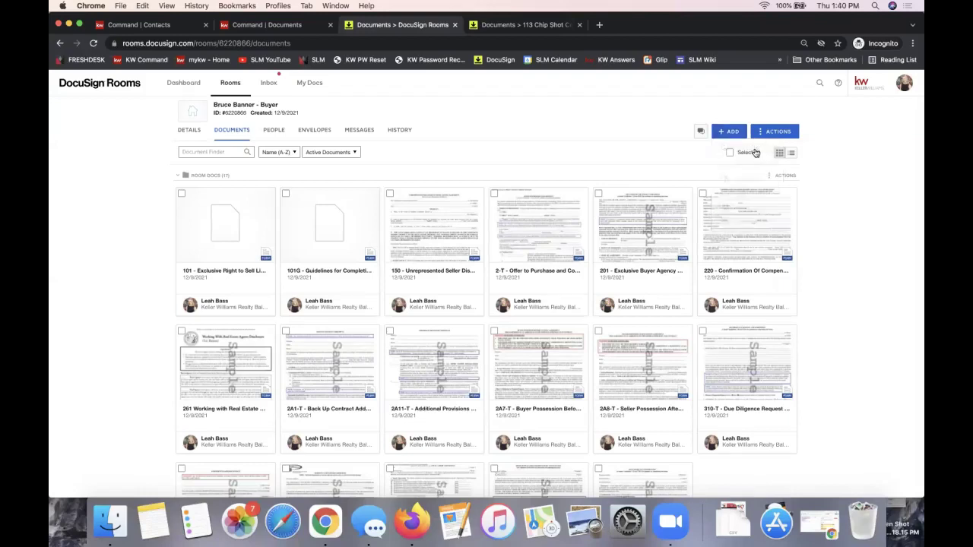
- Upload the '2-T - Offer to Purchase and Contract' PDF from the Desktop into the buyer's room
click(279, 130)
scroll(442, 167, down, 5)
scroll(442, 168, down, 4)
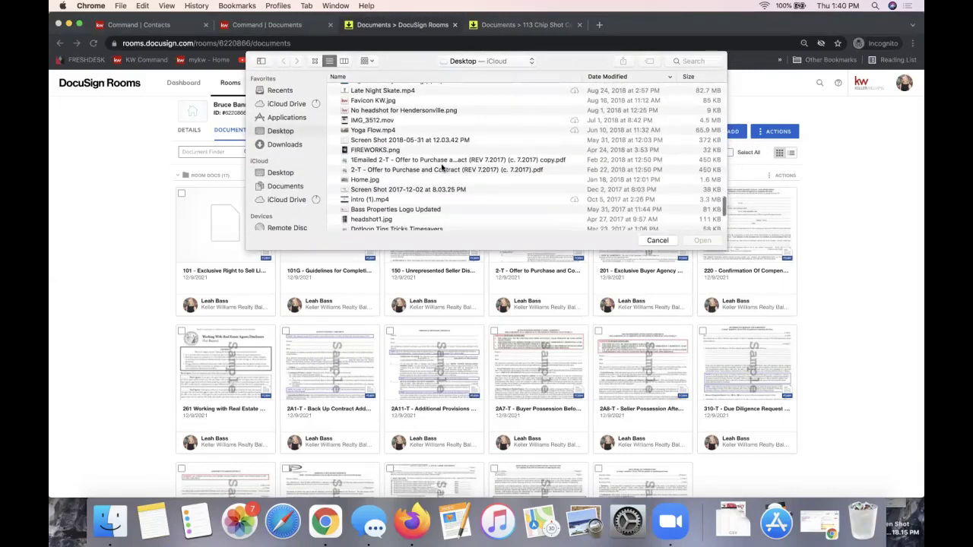
double_click(403, 171)
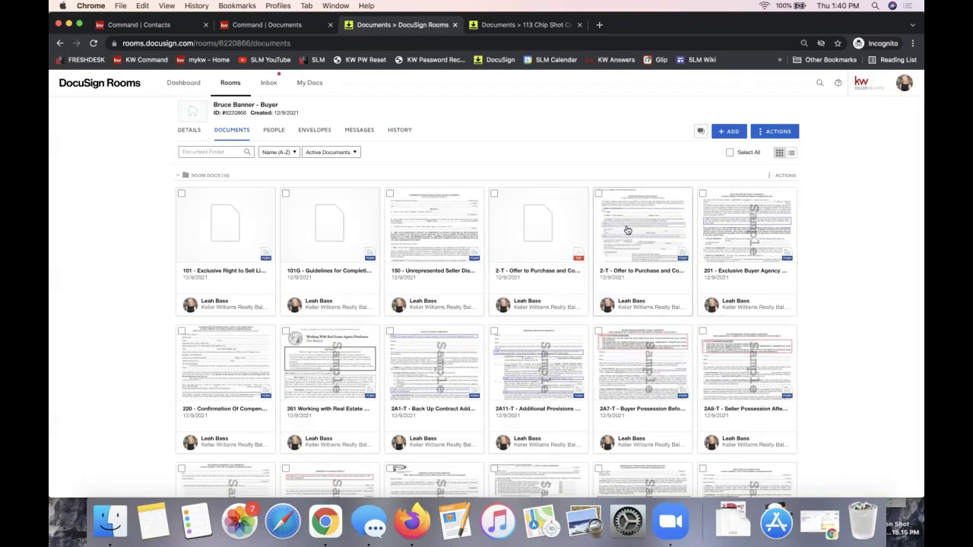
click(517, 236)
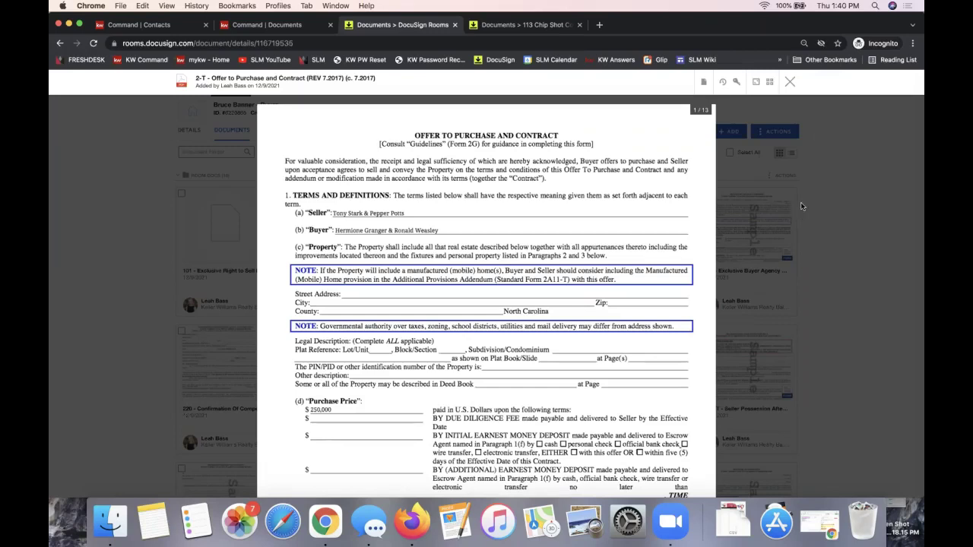
click(790, 82)
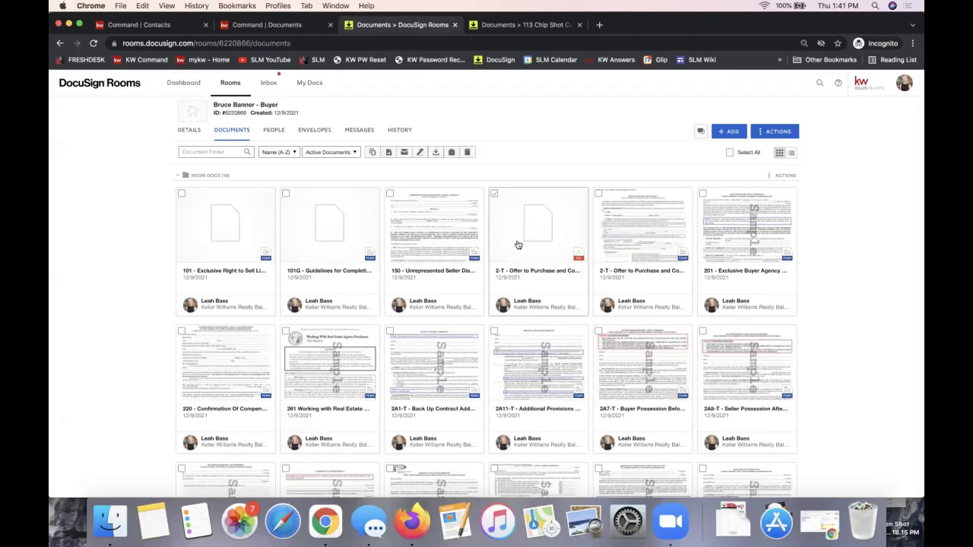
- Select the 2-T Offer to Purchase and Contract document and create an envelope from it
click(495, 194)
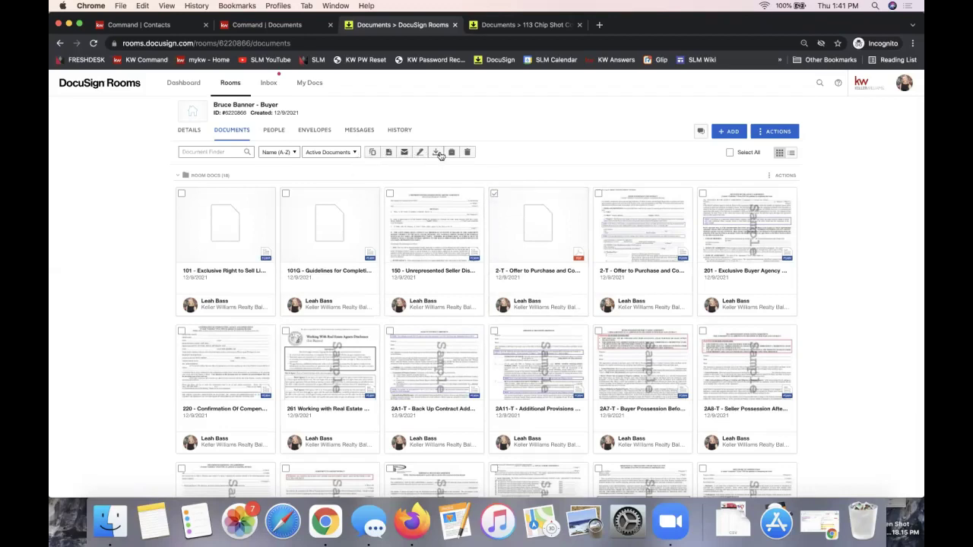
click(495, 194)
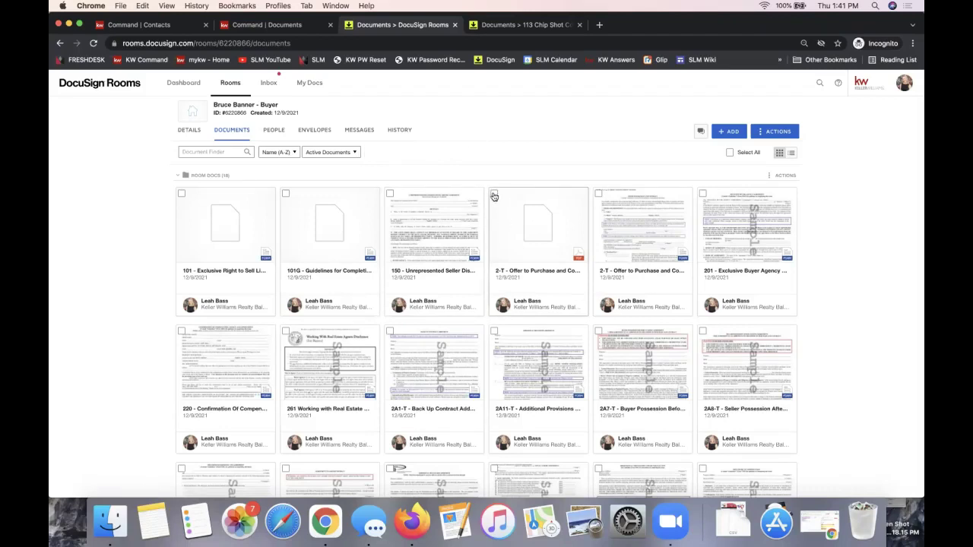
click(494, 195)
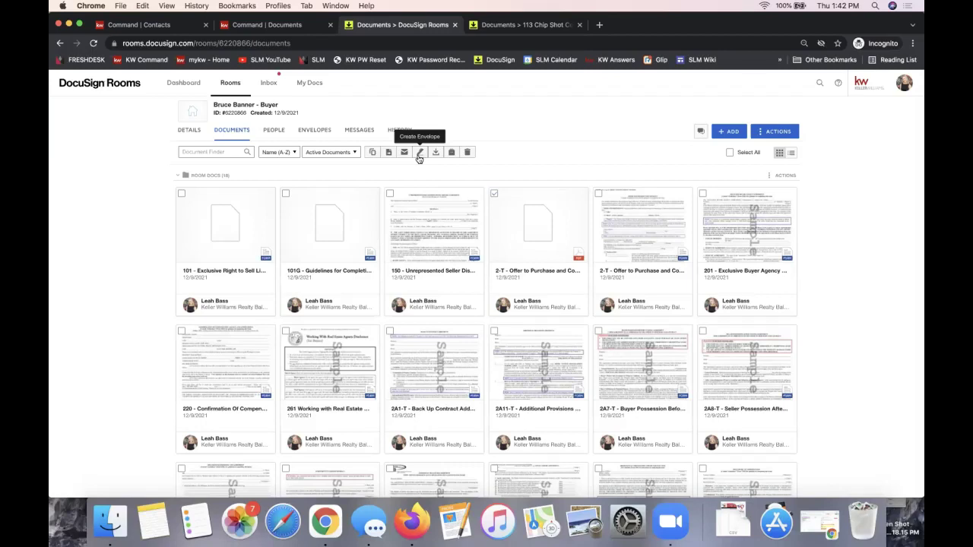
click(494, 194)
click(494, 195)
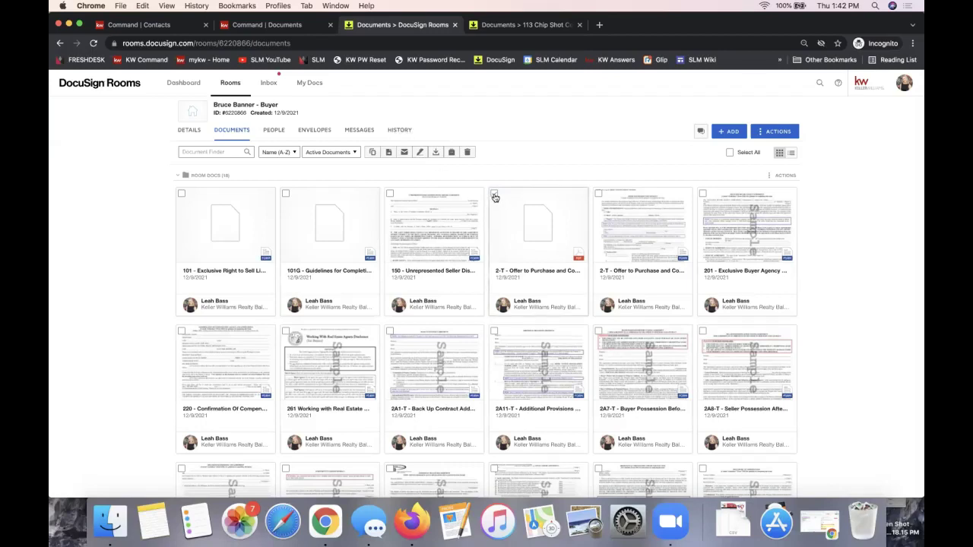
click(420, 153)
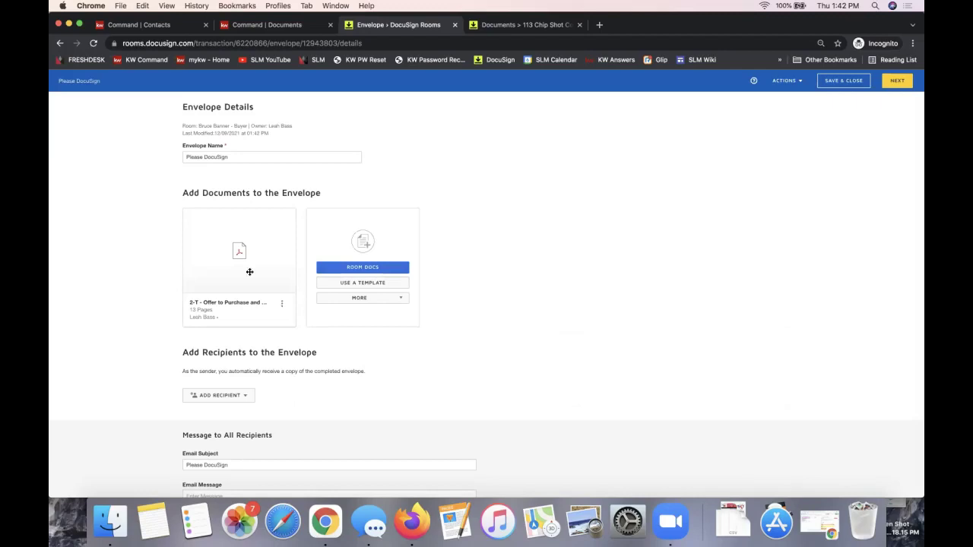
- Add recipients from Room Participants to show the Select Room Contacts list
mouse_move(249, 271)
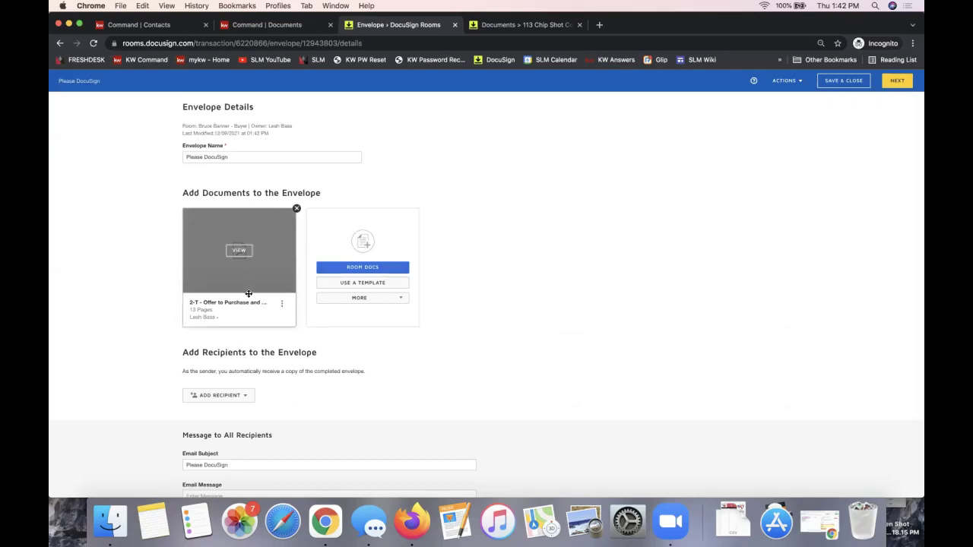
triple_click(208, 354)
scroll(210, 354, down, 2)
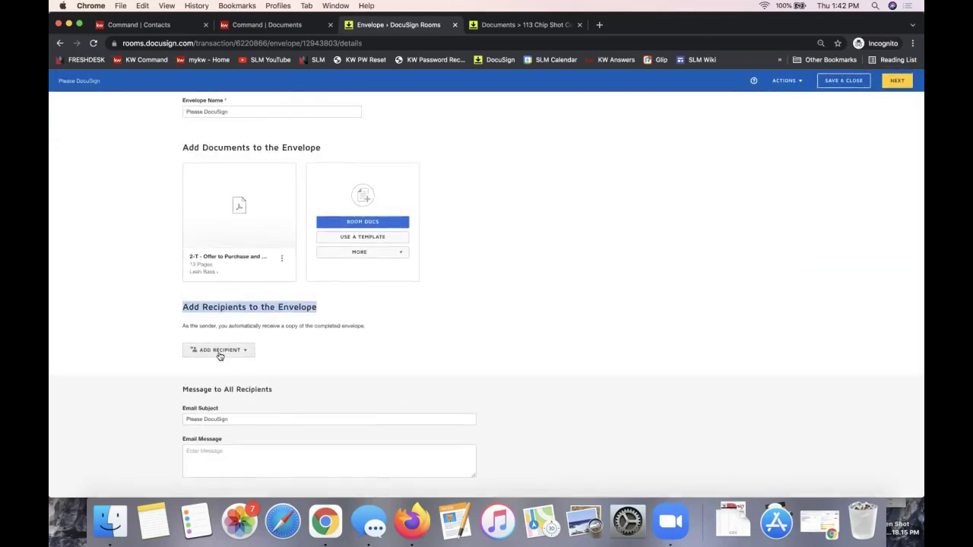
click(220, 352)
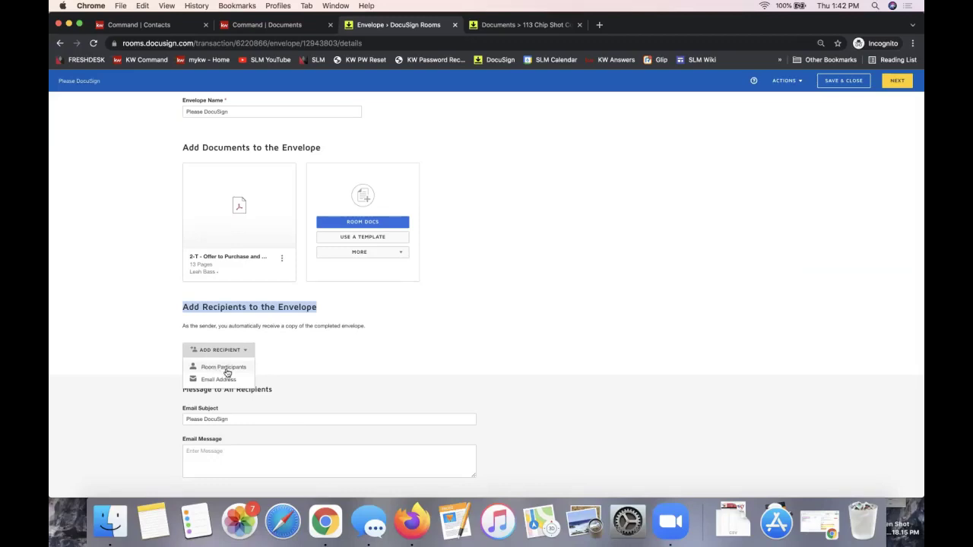
click(218, 368)
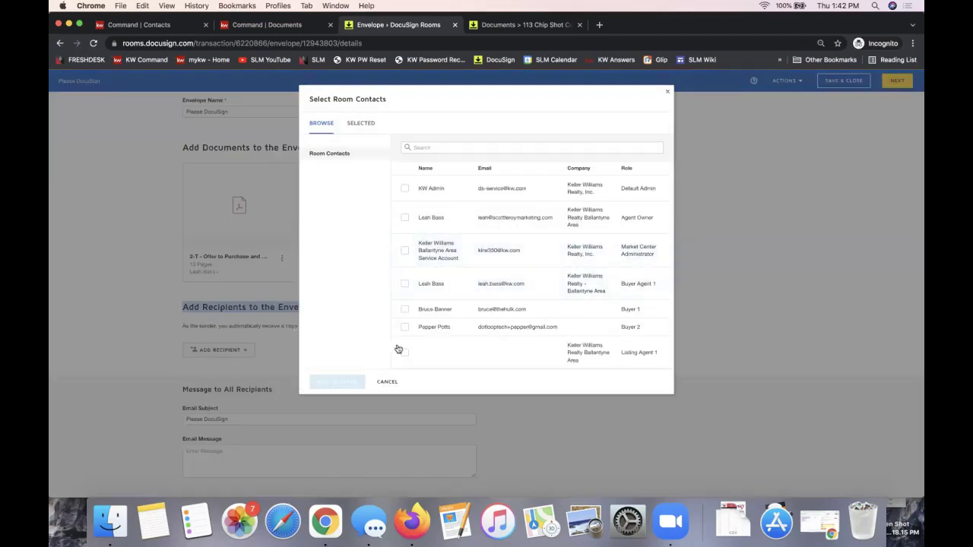
- Add Buyer 1 and Buyer 2 as Needs to Sign recipients, then click into the Email Message box
click(405, 310)
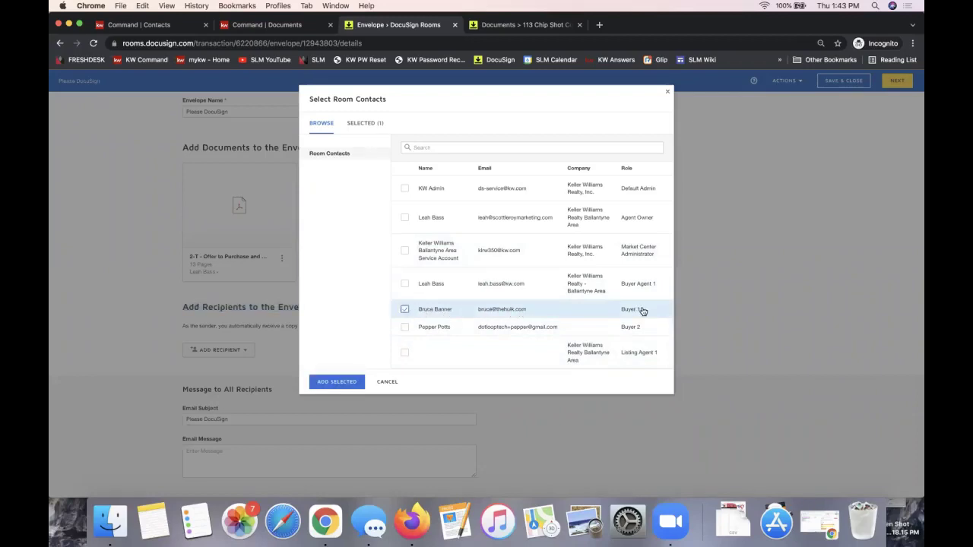
click(405, 327)
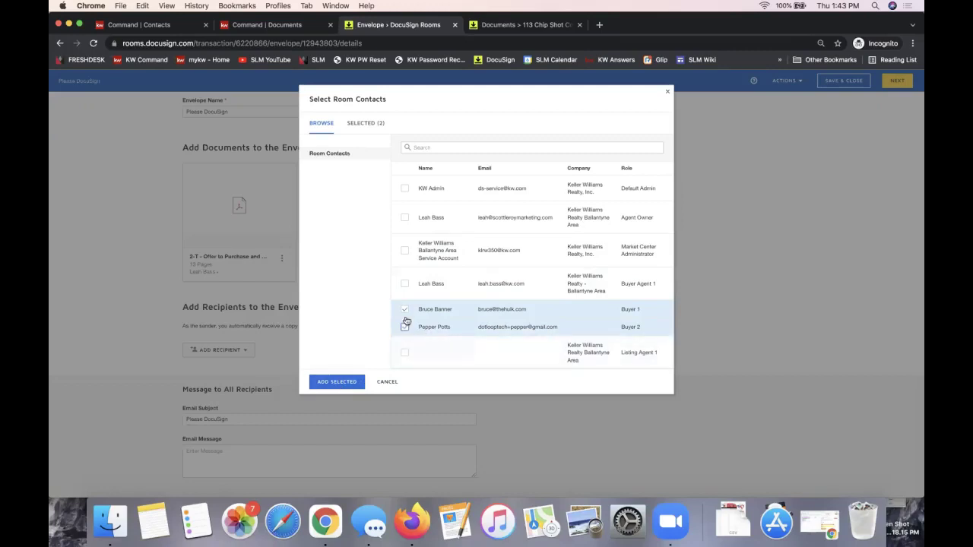
click(329, 385)
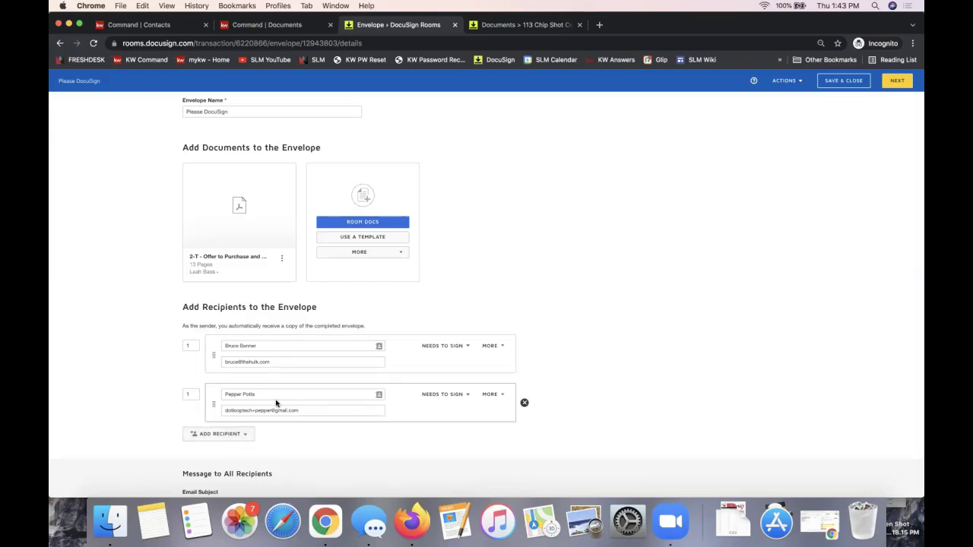
scroll(276, 402, down, 2)
click(210, 452)
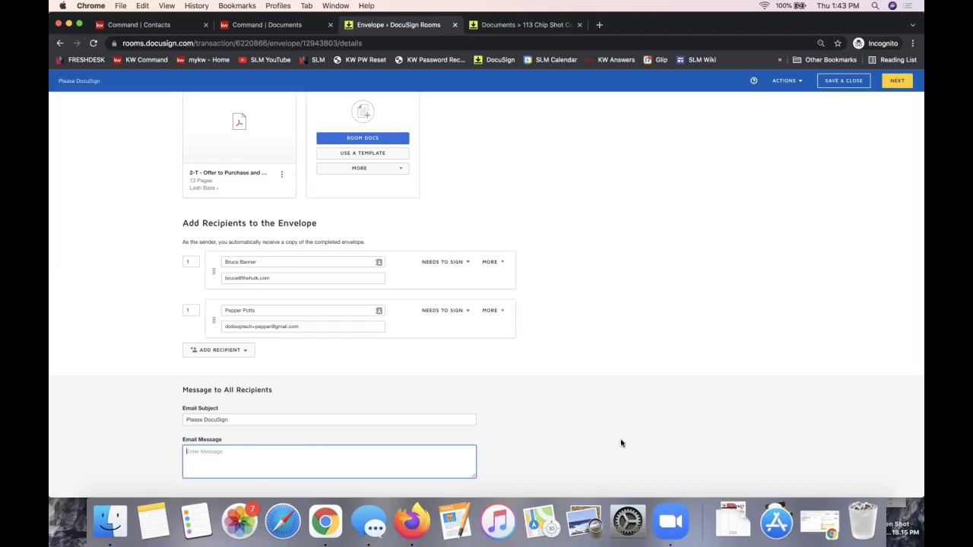
scroll(621, 444, up, 3)
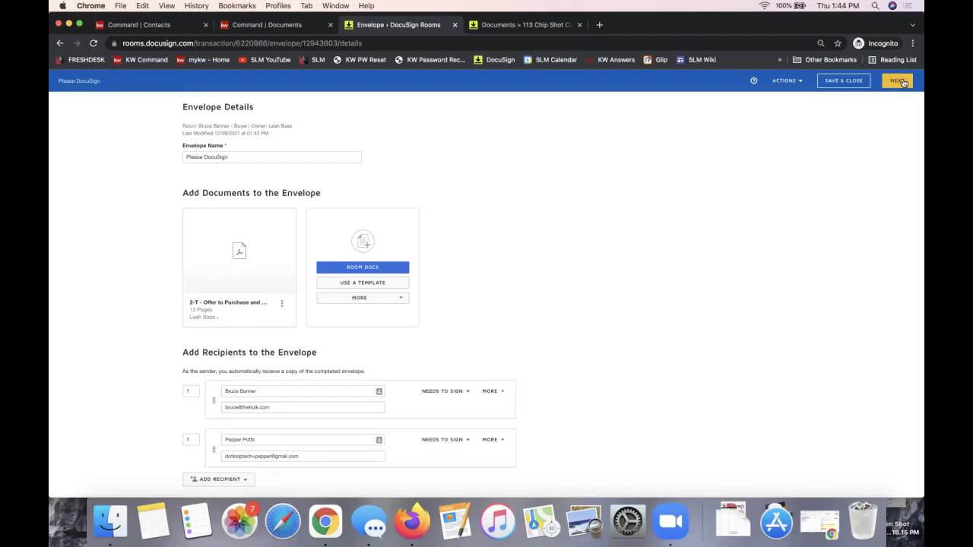
- Move on to field placement for the 13-page 2-T offer and show the signer list
click(903, 82)
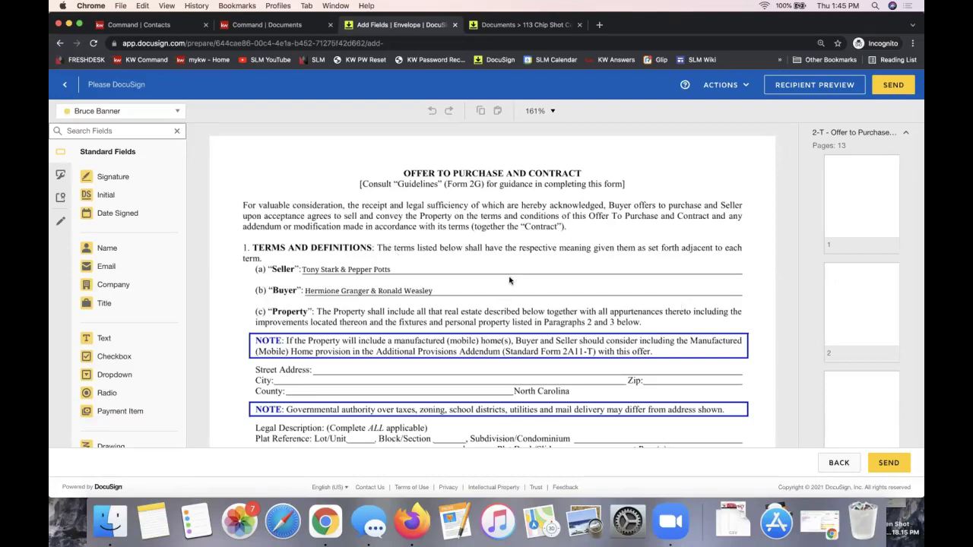
scroll(411, 287, down, 5)
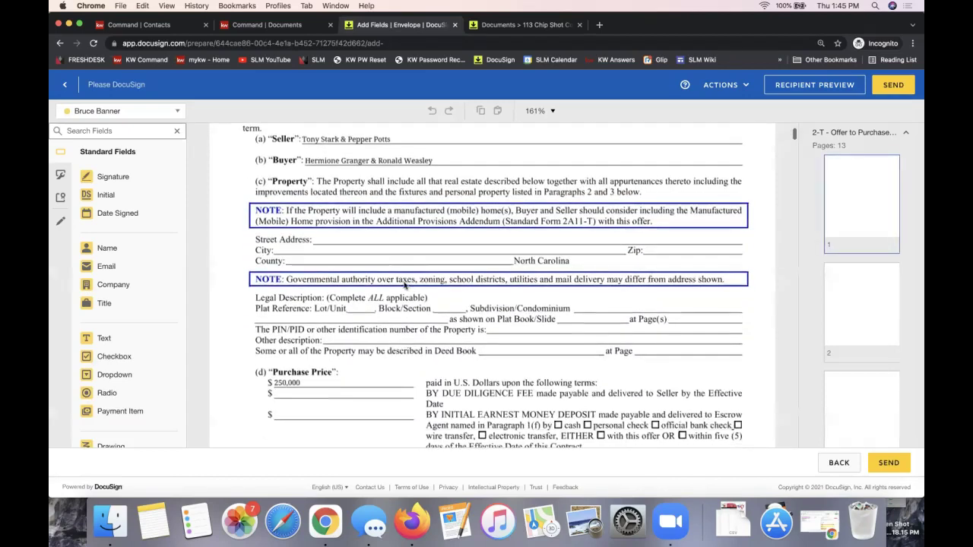
scroll(410, 262, up, 5)
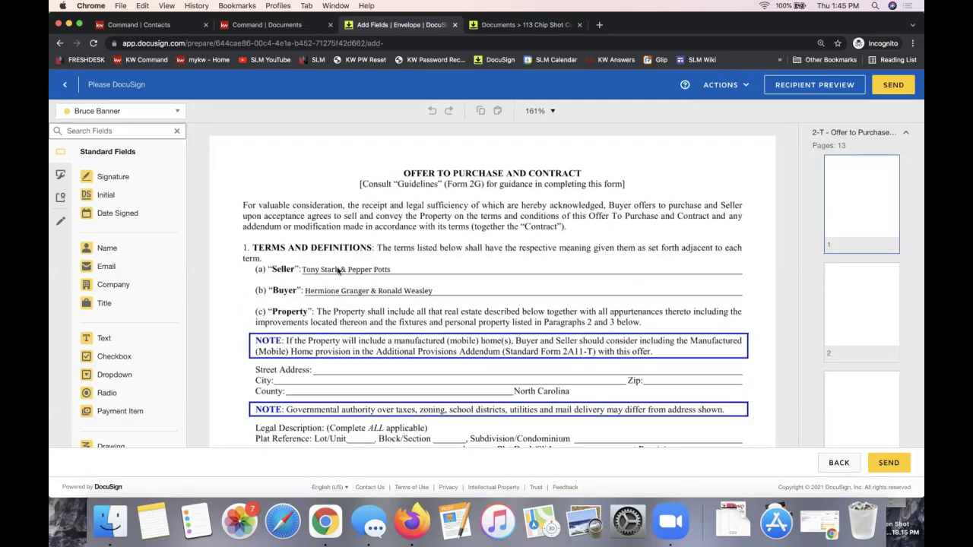
scroll(339, 270, down, 20)
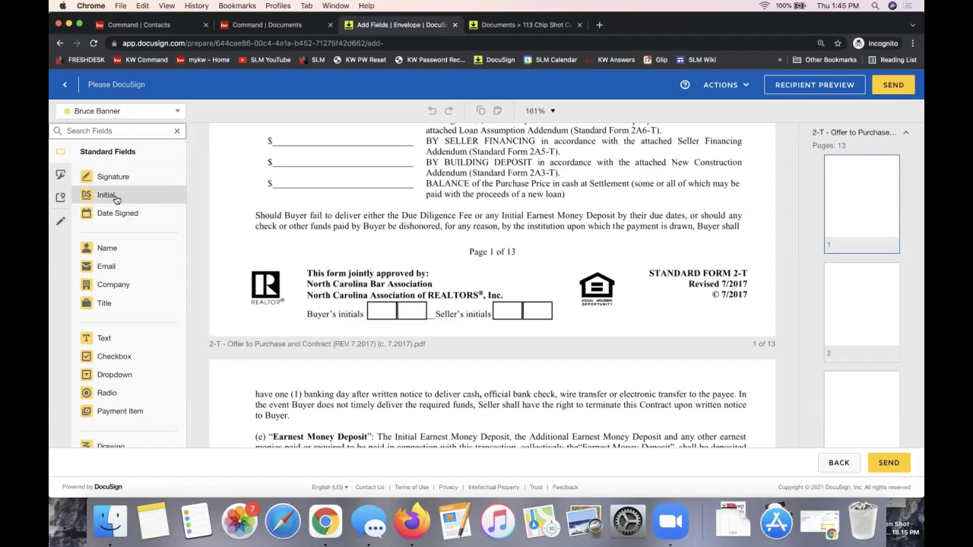
click(106, 115)
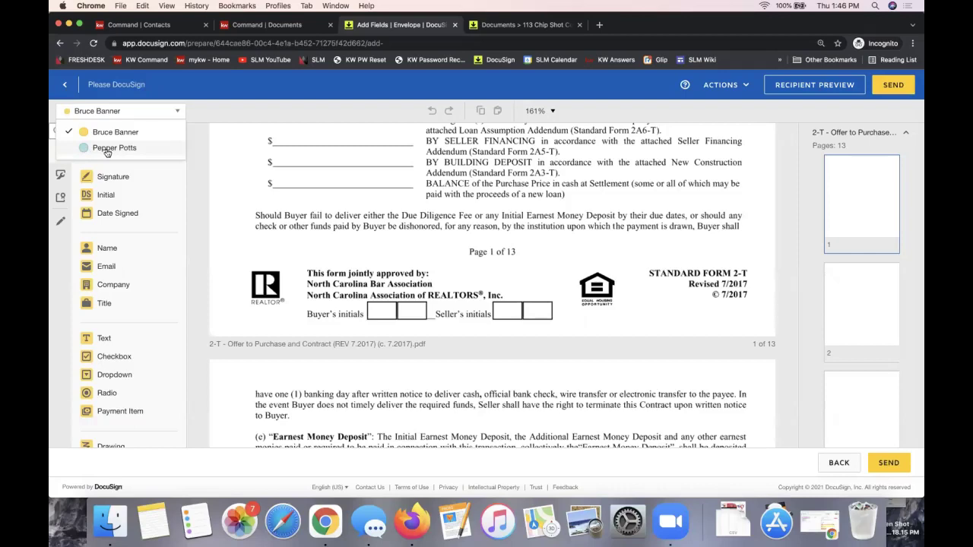
- Pick the second signer and drop an Initial field on page 1's Seller's initials box
click(107, 150)
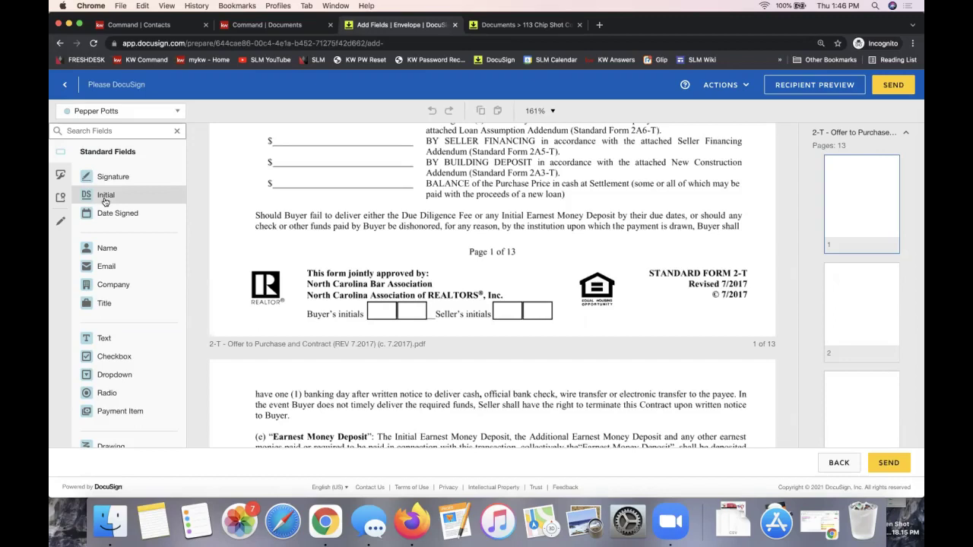
drag(98, 200, 524, 295)
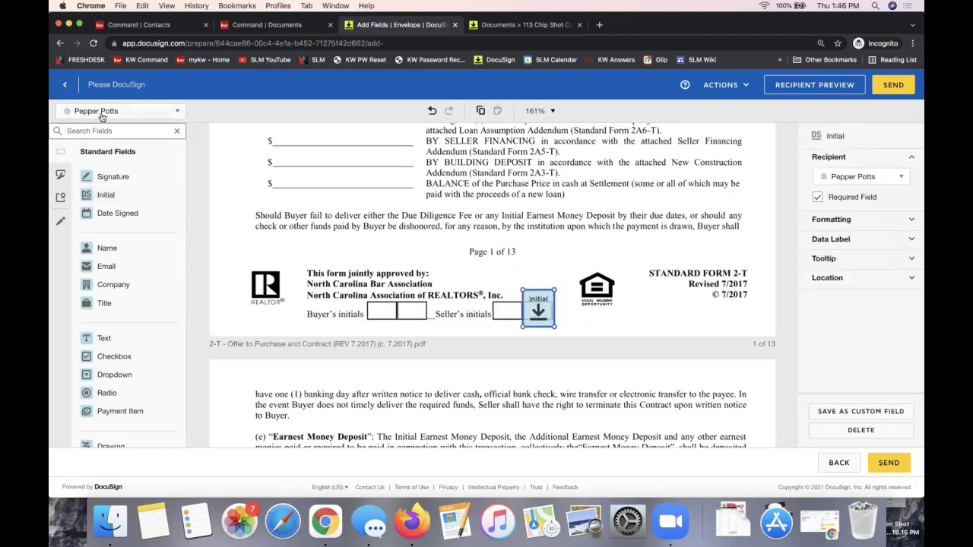
- Switch to the other signer and place its Initial field beside the first on page 1
click(118, 112)
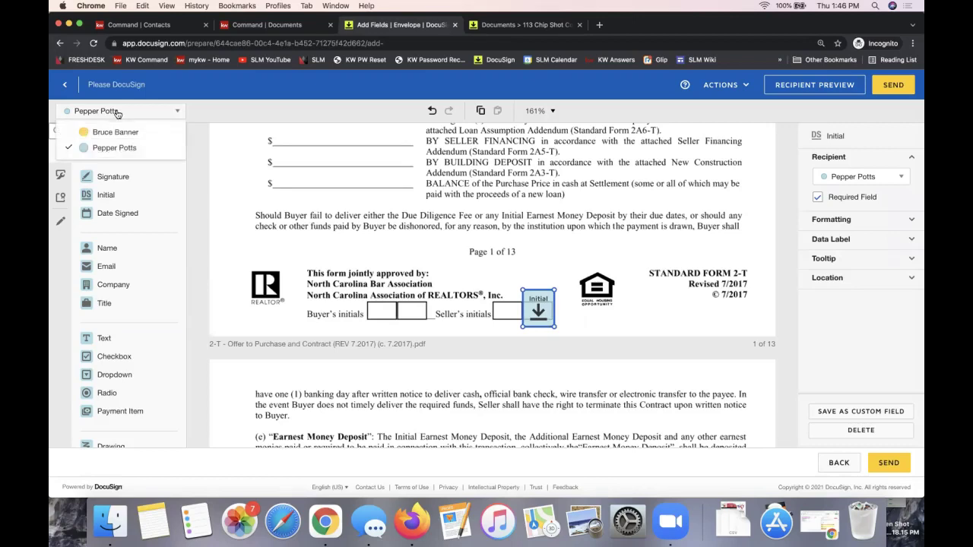
click(116, 131)
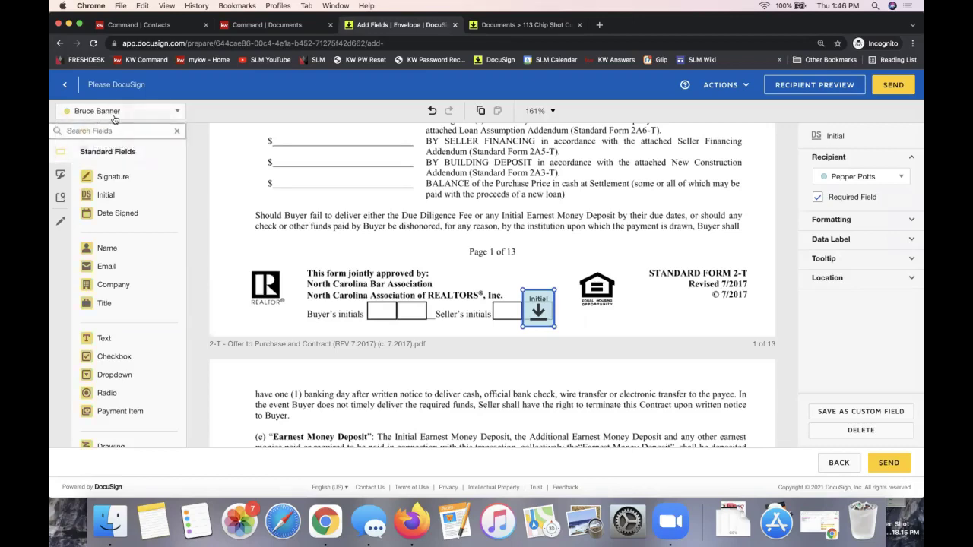
drag(127, 200, 491, 295)
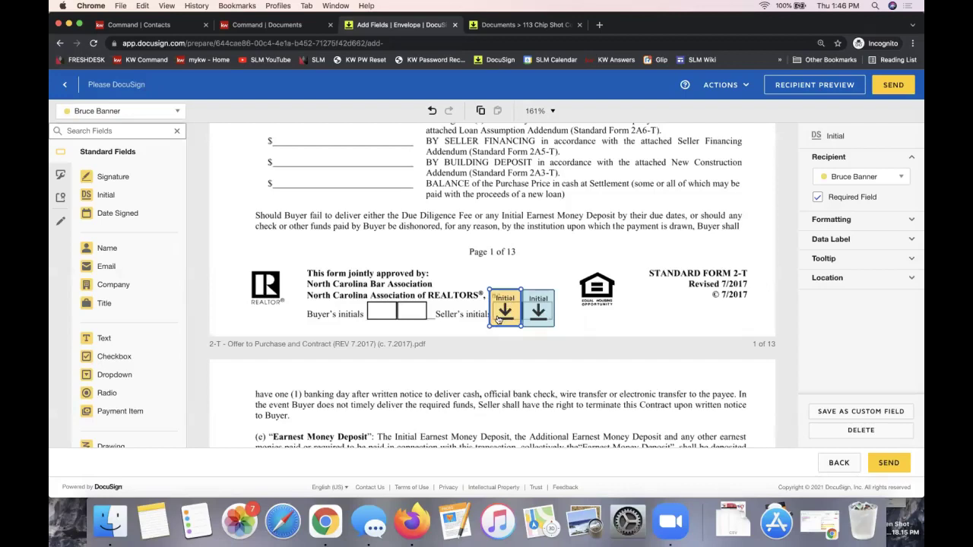
click(586, 300)
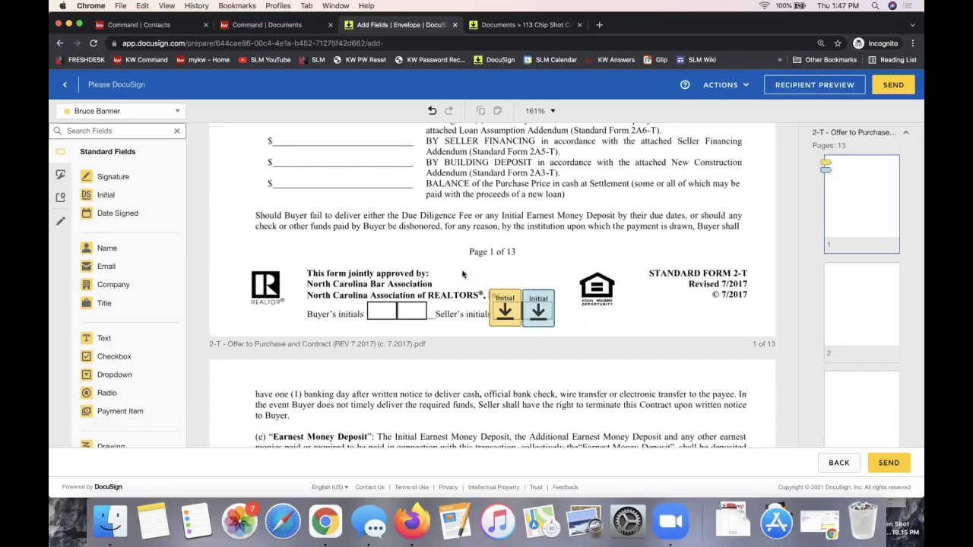
- Copy both page-1 Initial fields and scroll down to page 2's initials line
drag(463, 272, 571, 345)
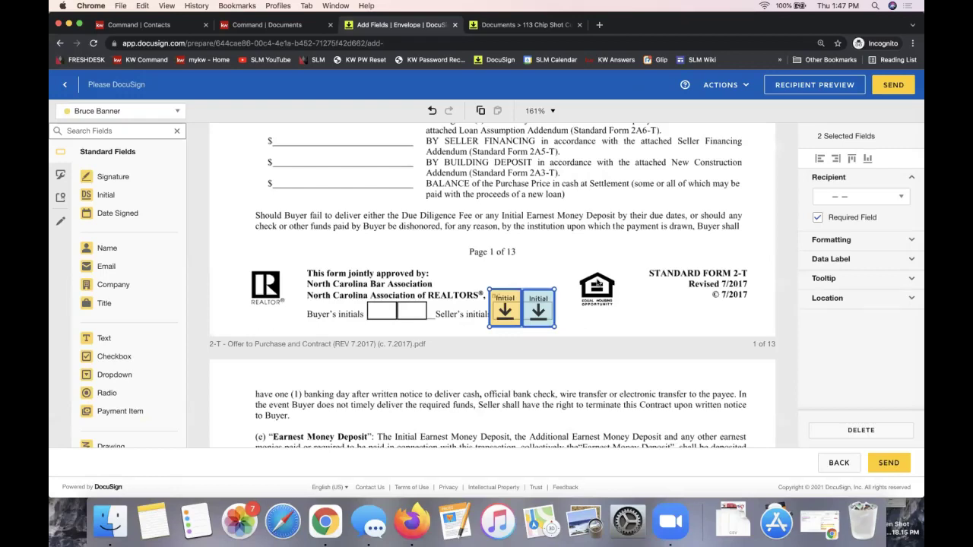
key(super+c)
scroll(557, 334, down, 2)
scroll(558, 334, down, 10)
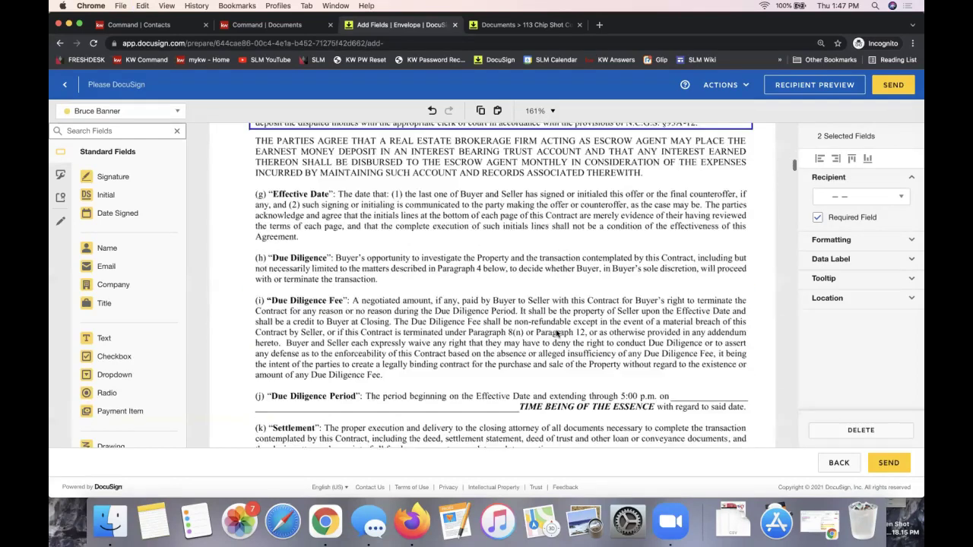
scroll(557, 334, down, 8)
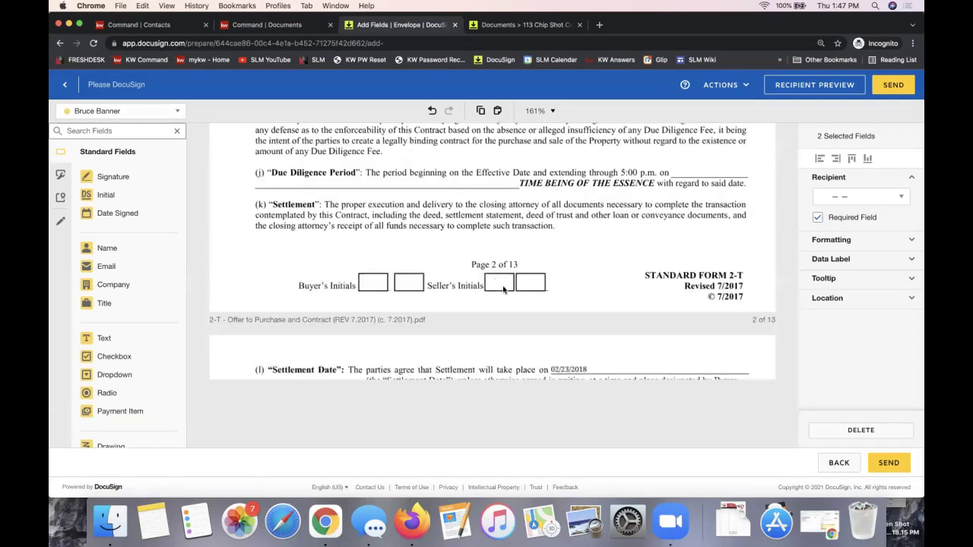
click(506, 286)
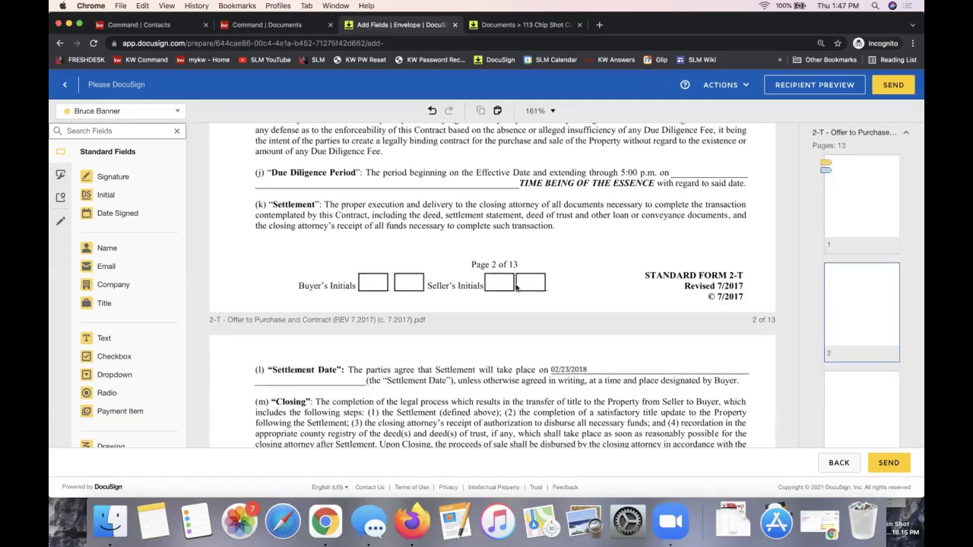
scroll(512, 286, up, 1)
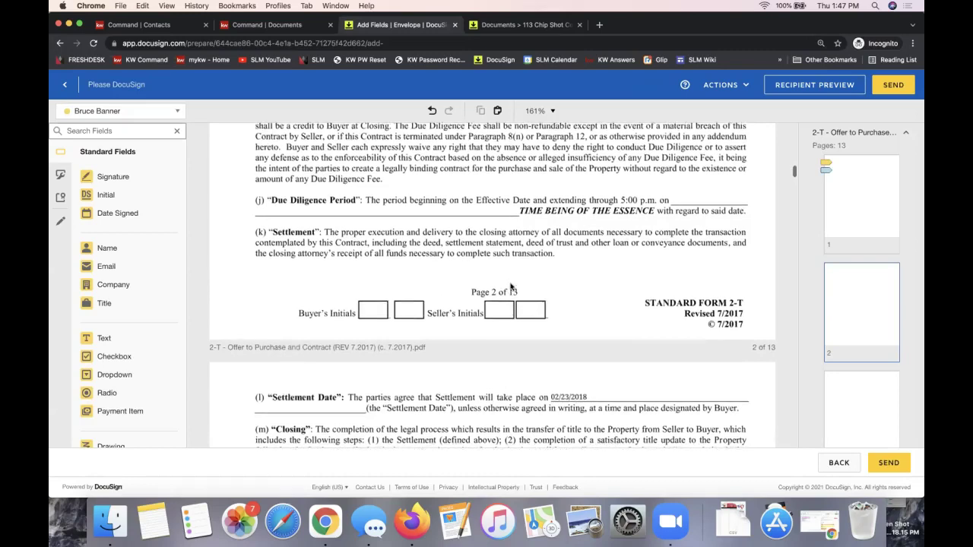
scroll(502, 314, up, 1)
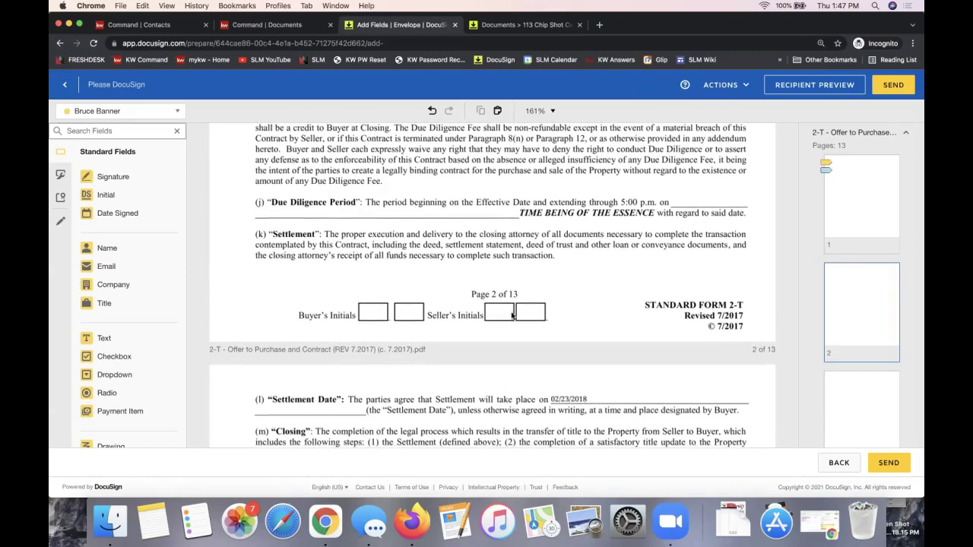
- Paste both Initial fields onto page 2's Seller's Initials and align them over the boxes
key(cmd+v)
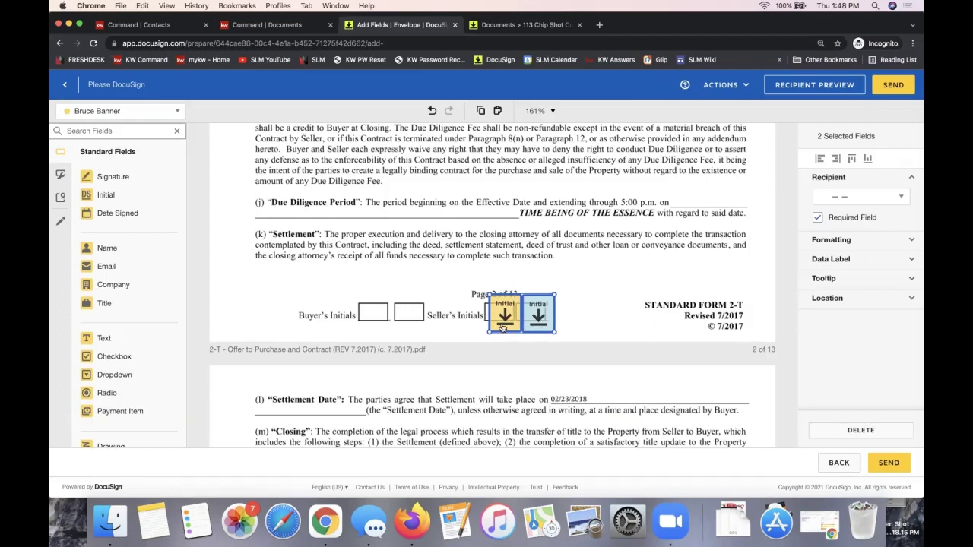
mouse_move(502, 323)
mouse_down()
mouse_move(503, 306)
mouse_move(490, 310)
mouse_move(494, 319)
mouse_up()
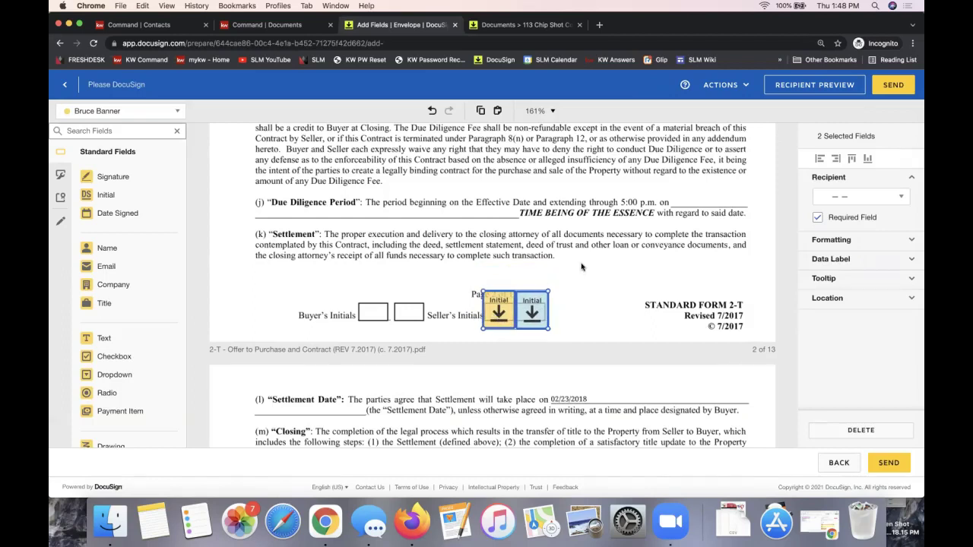
click(463, 276)
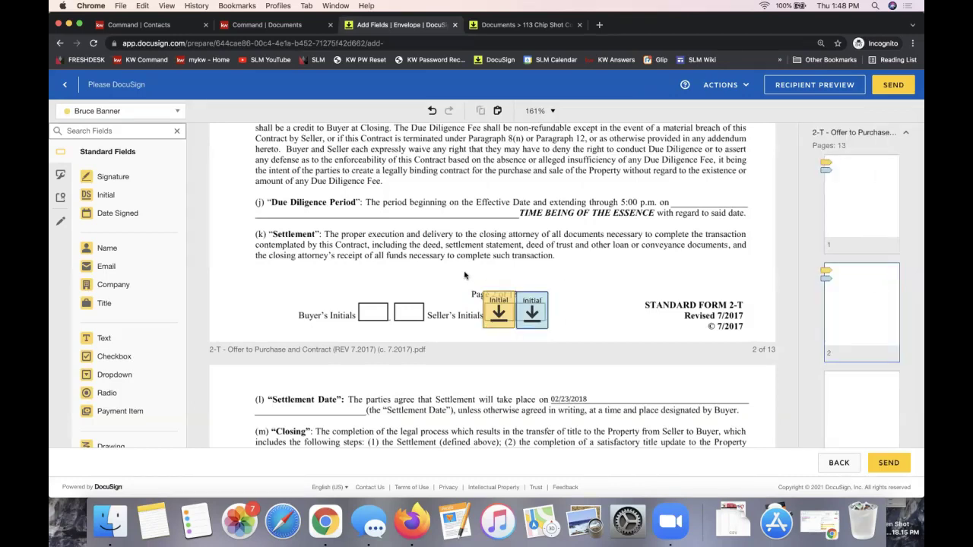
- Reselect the yellow and blue Initial fields on page 2 to check their placement
drag(465, 273, 577, 348)
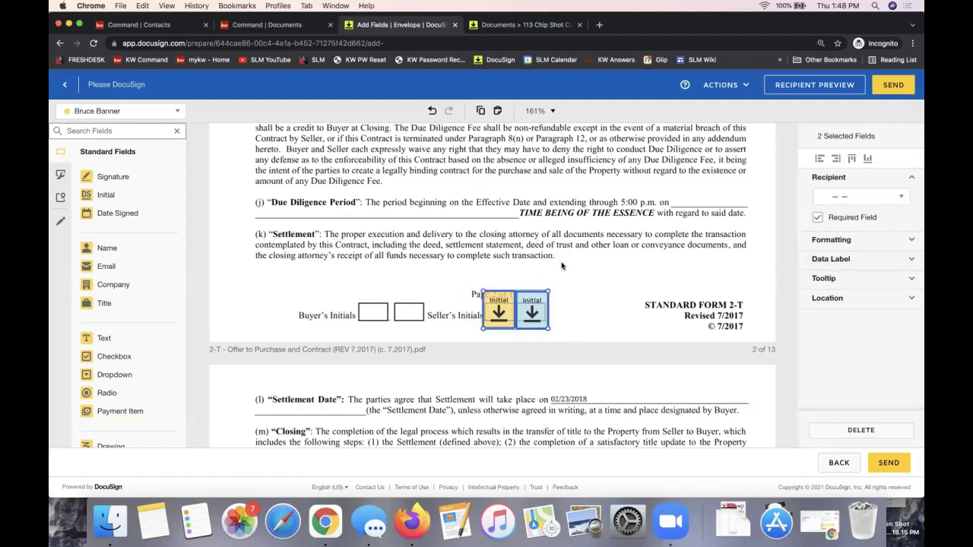
click(569, 306)
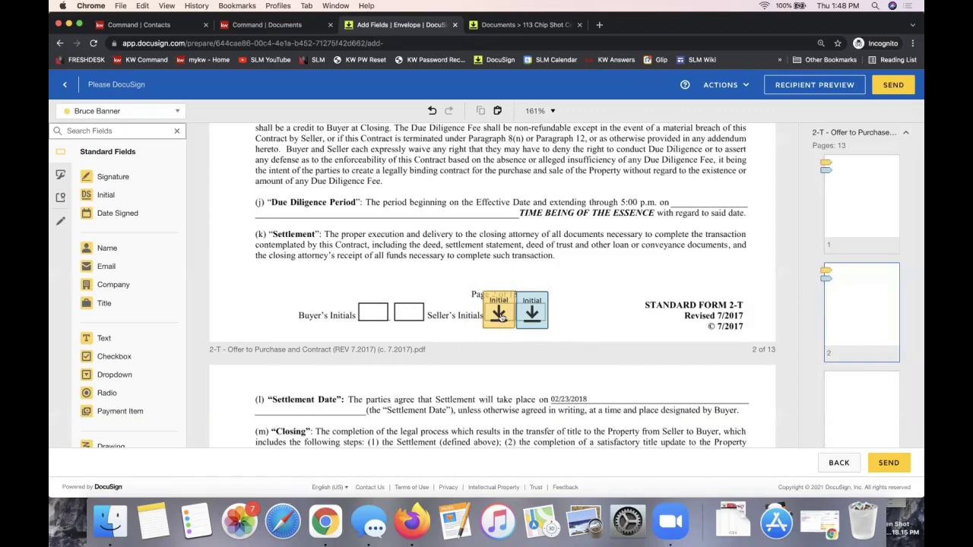
click(495, 317)
shift+click(531, 315)
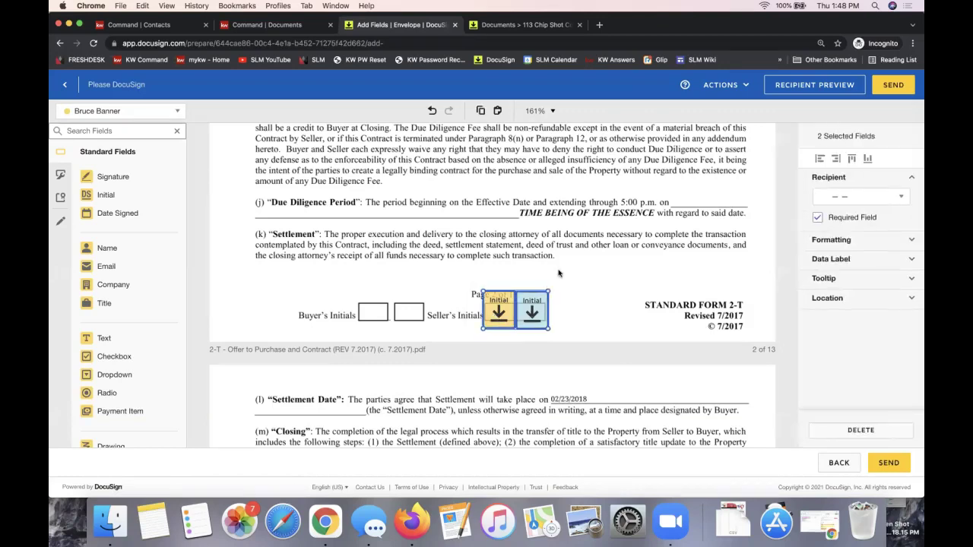
click(555, 251)
click(500, 306)
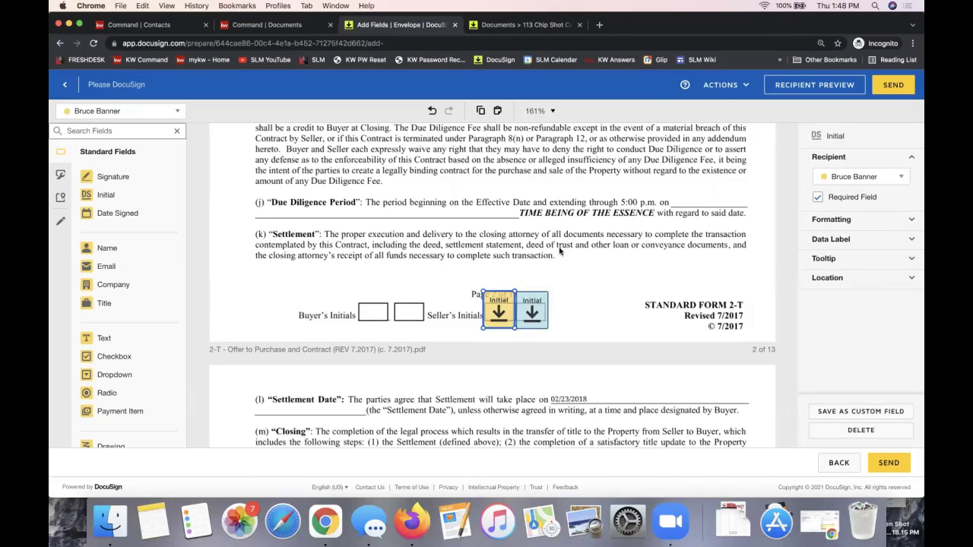
shift+click(532, 312)
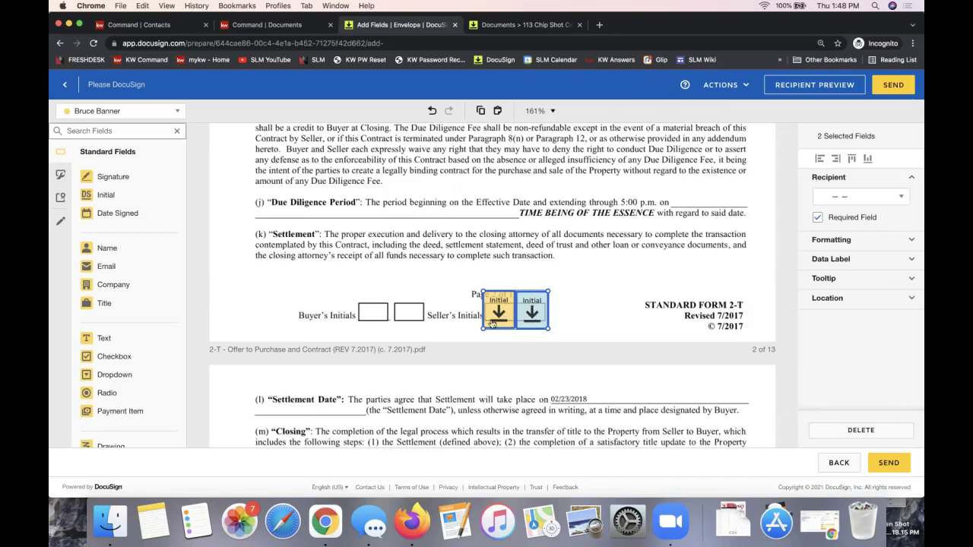
- Paste both signers' Initial fields onto page 3's Seller's Initials and nudge the yellow one into its box
scroll(555, 298, down, 10)
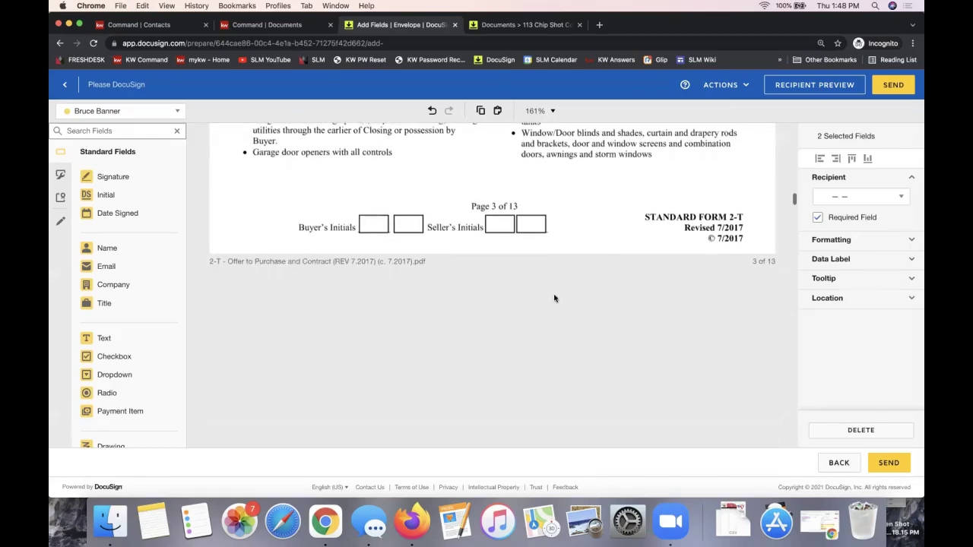
scroll(554, 298, up, 2)
click(509, 298)
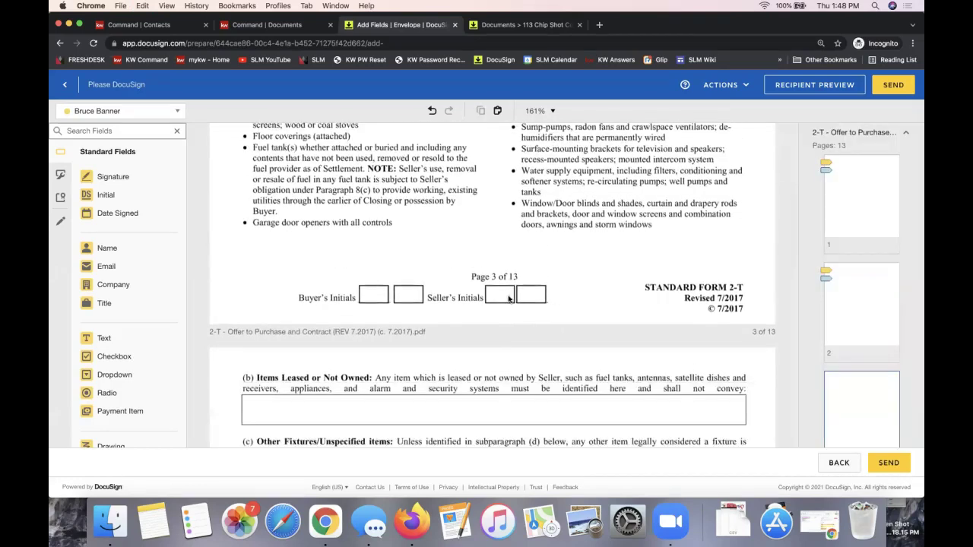
key(cmd+v)
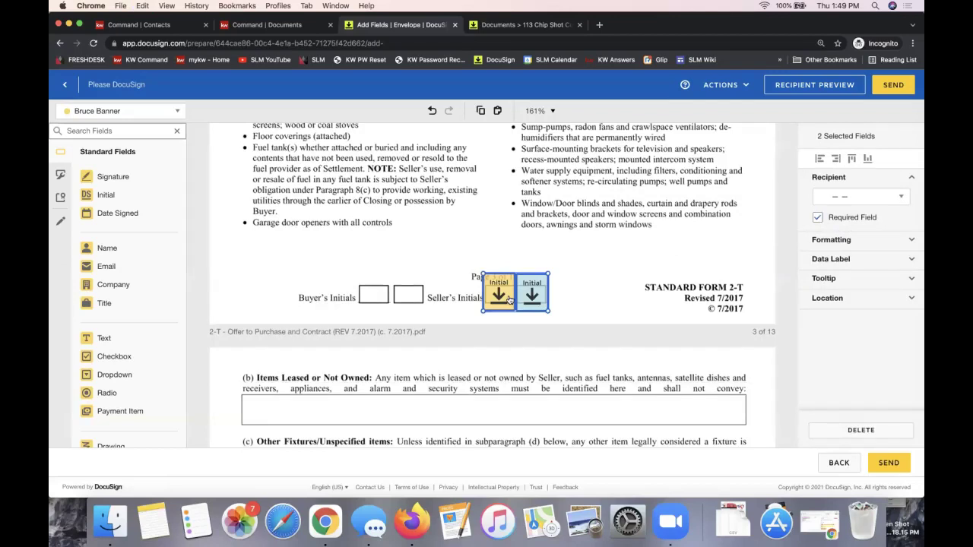
click(605, 276)
drag(493, 294, 495, 294)
click(498, 245)
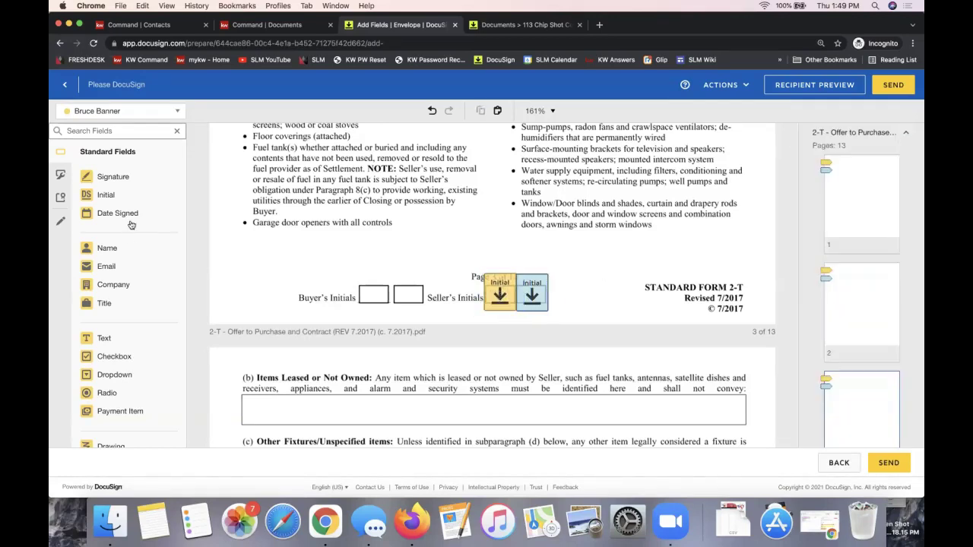
scroll(318, 246, down, 10)
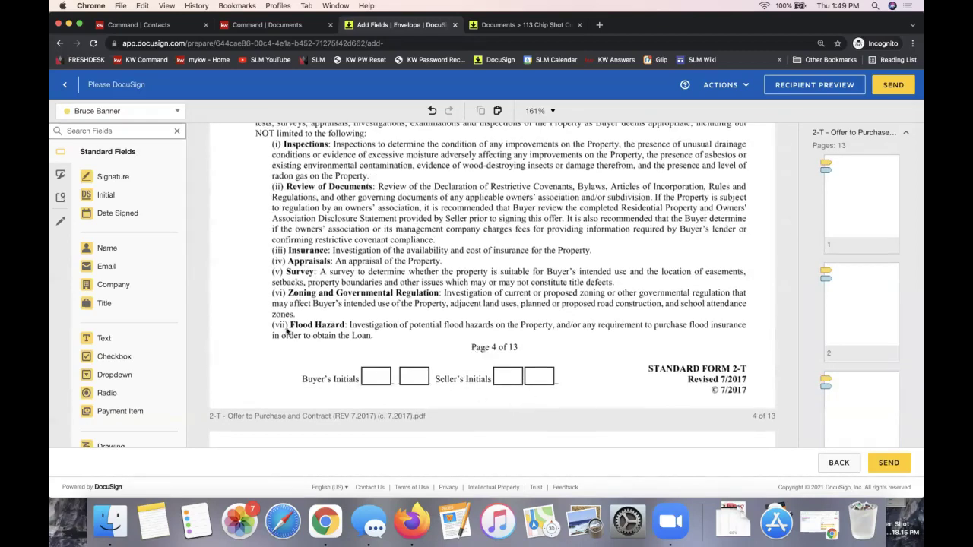
- Add both signers' Initial fields to page 4's Seller's Initials, then scroll to the Buyer/Seller signature block
drag(122, 195, 510, 374)
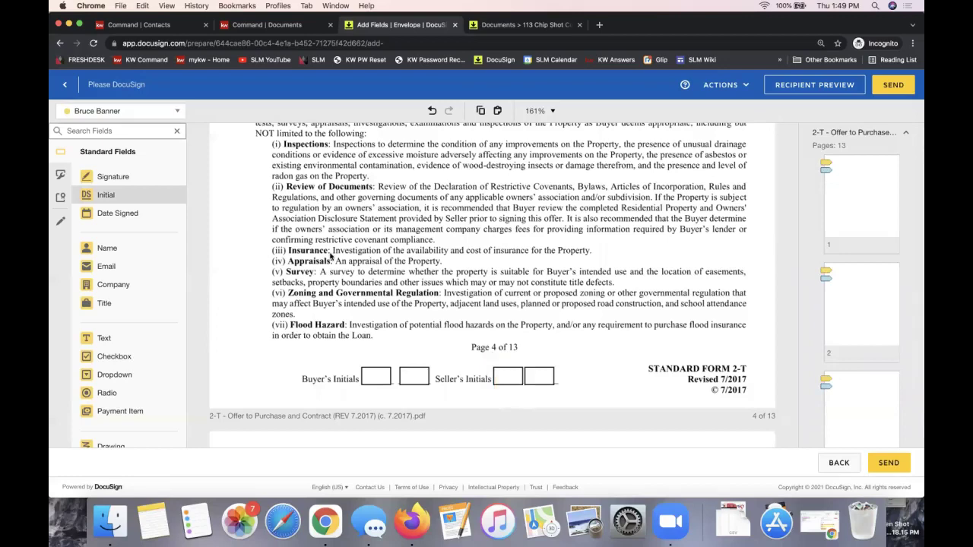
click(121, 111)
click(126, 147)
drag(102, 196, 525, 354)
click(576, 295)
scroll(577, 289, up, 10)
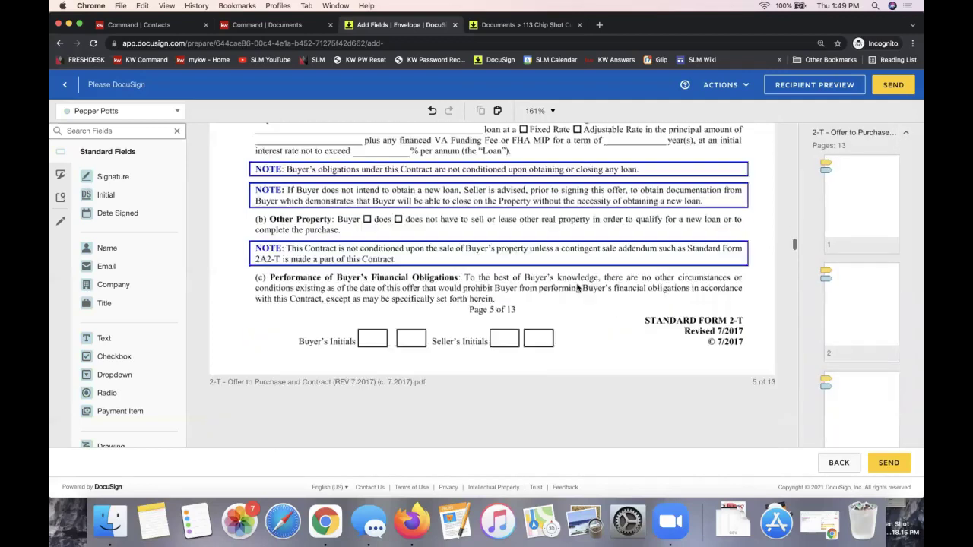
scroll(577, 288, down, 10)
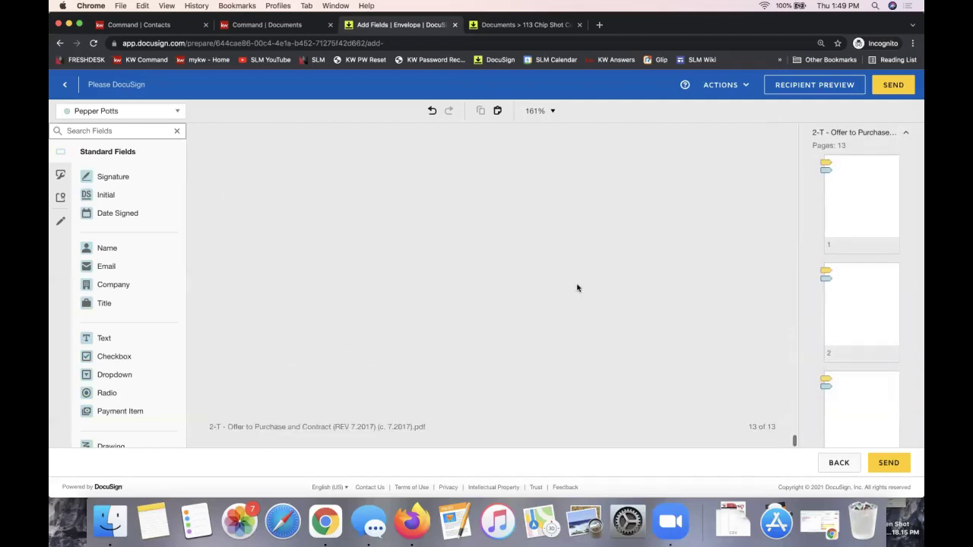
scroll(584, 240, up, 6)
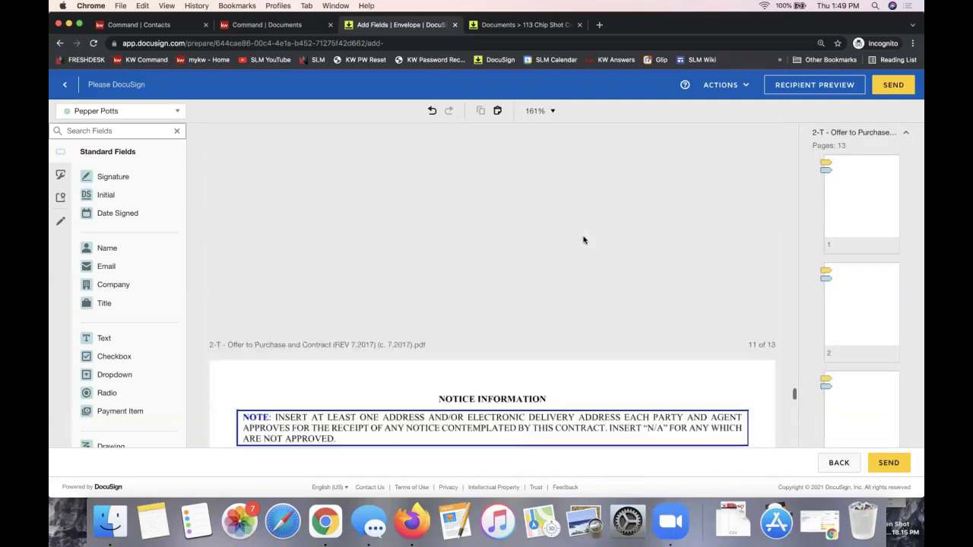
scroll(584, 240, down, 2)
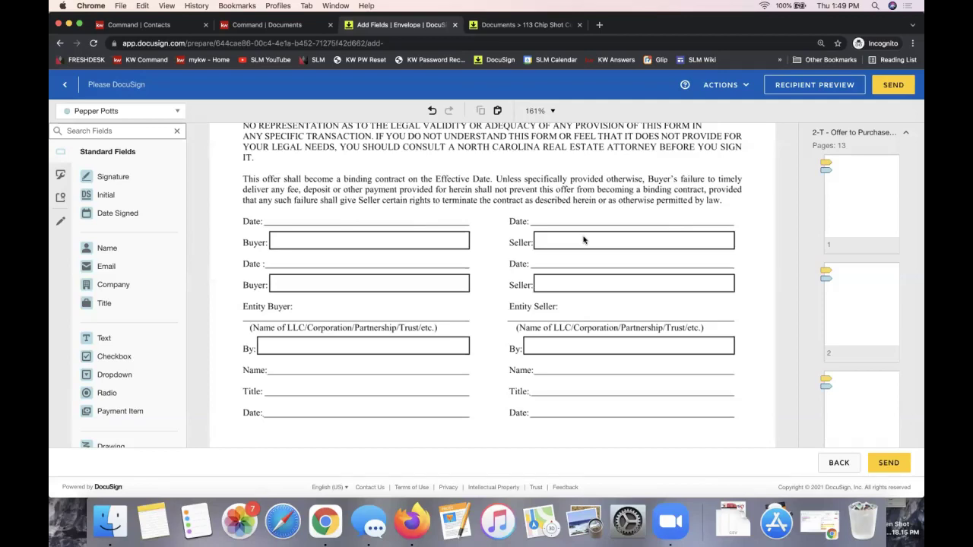
- Place a Sign field for each signer on the two Seller lines, plus a Date Signed on the lower Seller Date line
mouse_move(125, 181)
mouse_down()
mouse_move(575, 238)
mouse_move(555, 228)
mouse_move(558, 249)
mouse_up()
click(161, 113)
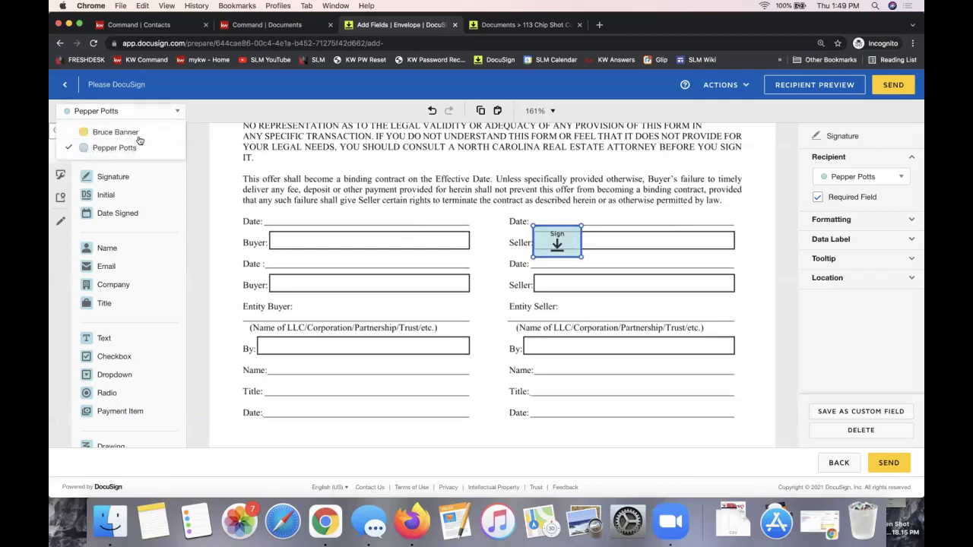
click(134, 133)
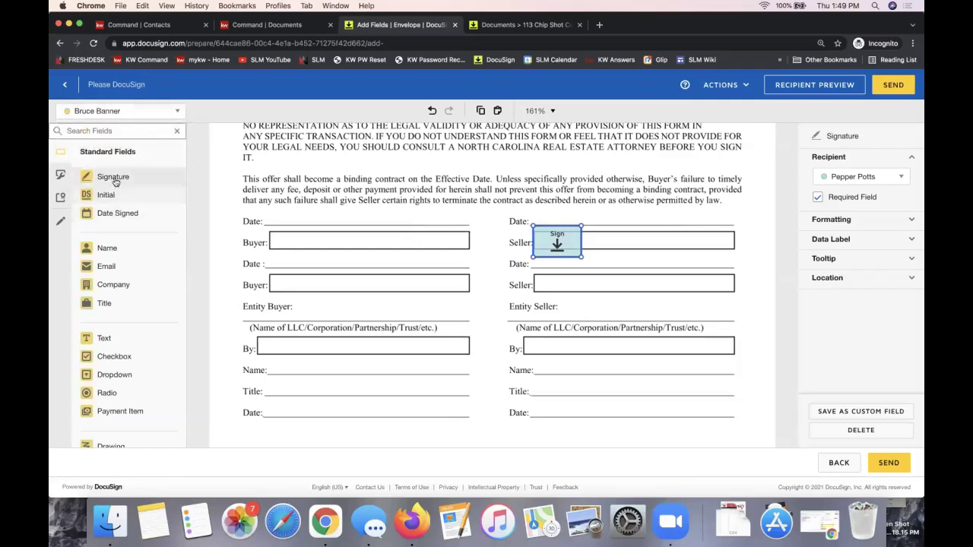
click(118, 179)
mouse_move(118, 182)
mouse_down()
mouse_move(558, 296)
mouse_move(542, 293)
mouse_move(532, 272)
mouse_move(544, 283)
mouse_up()
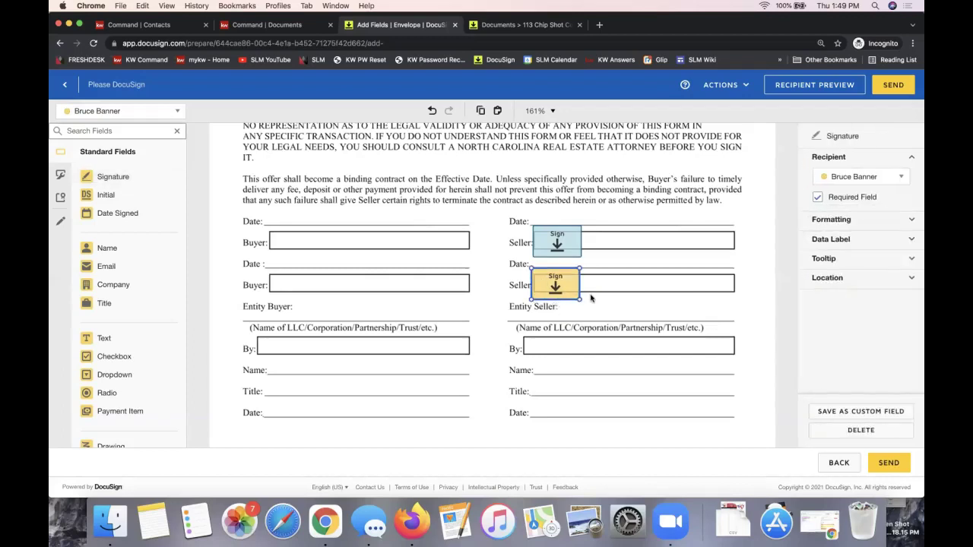
drag(558, 273, 561, 275)
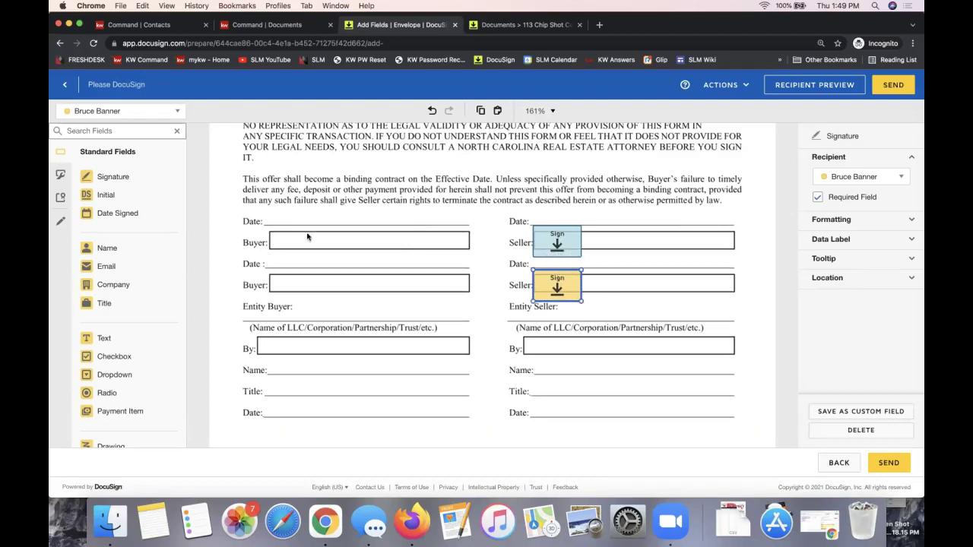
click(537, 221)
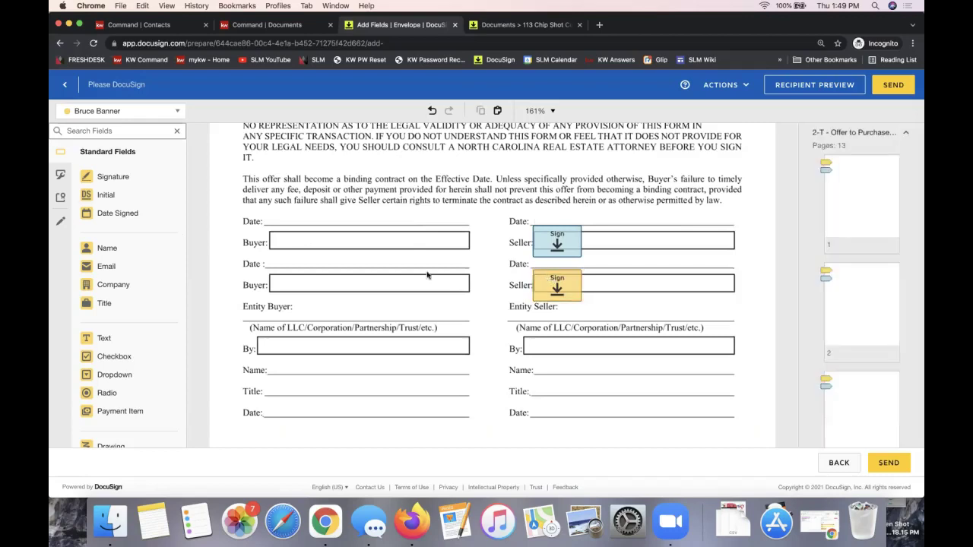
drag(116, 216, 534, 262)
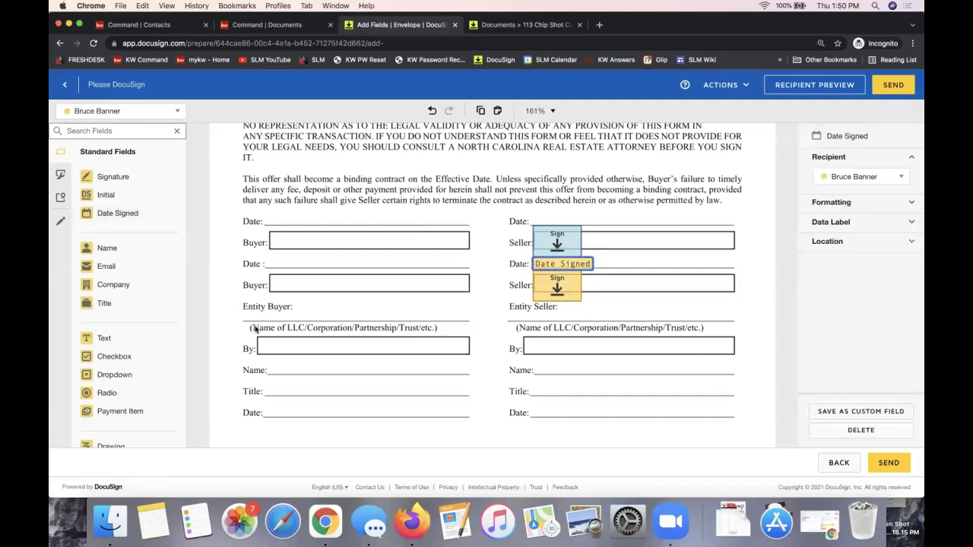
- Add the first signer's Date Signed field to the upper Seller Date line
click(129, 113)
click(124, 149)
drag(125, 213, 535, 218)
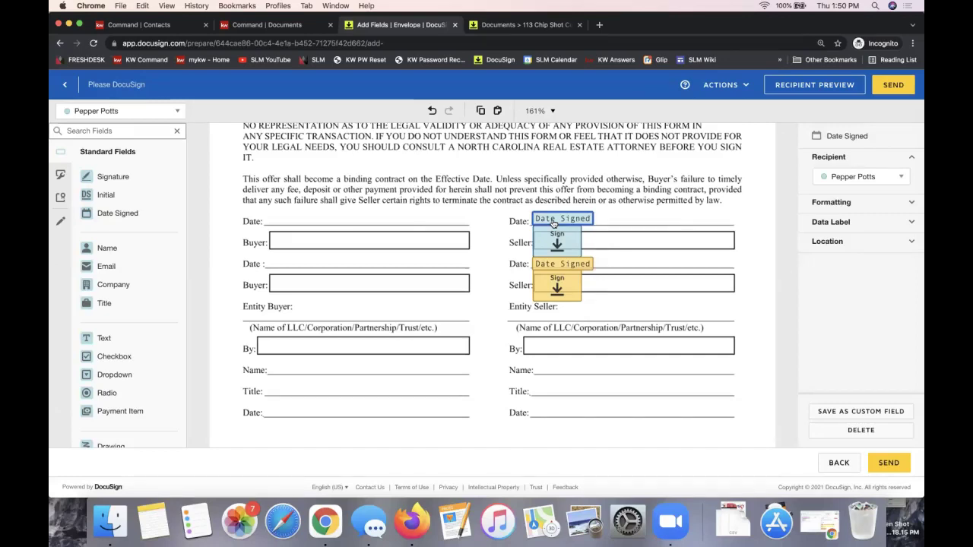
click(622, 218)
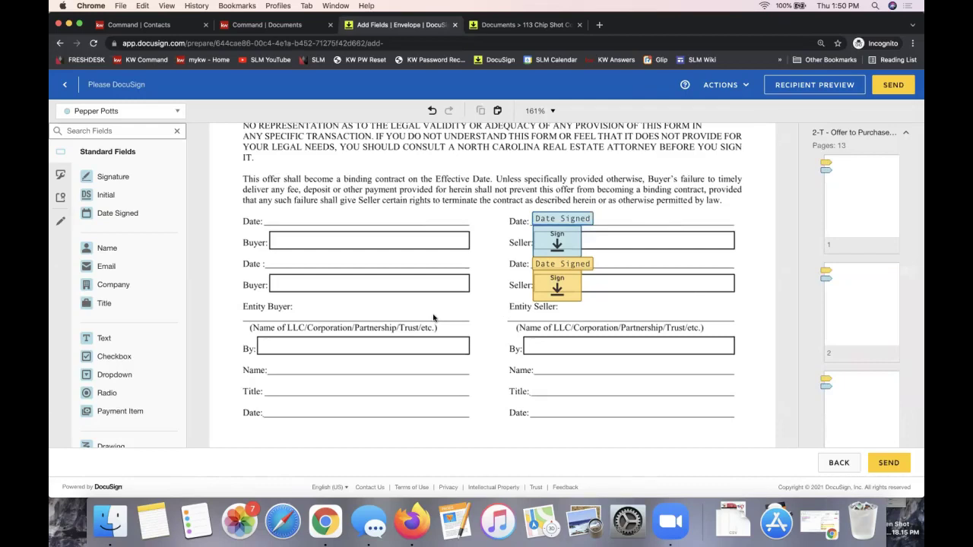
scroll(433, 318, up, 5)
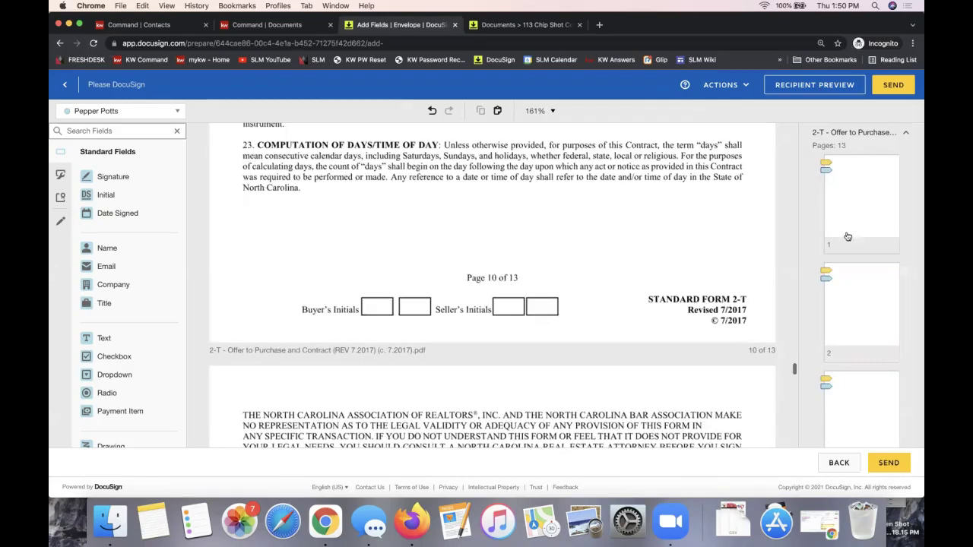
- Try a Text field stretched across page 1's Street Address line, then delete it
scroll(730, 327, up, 20)
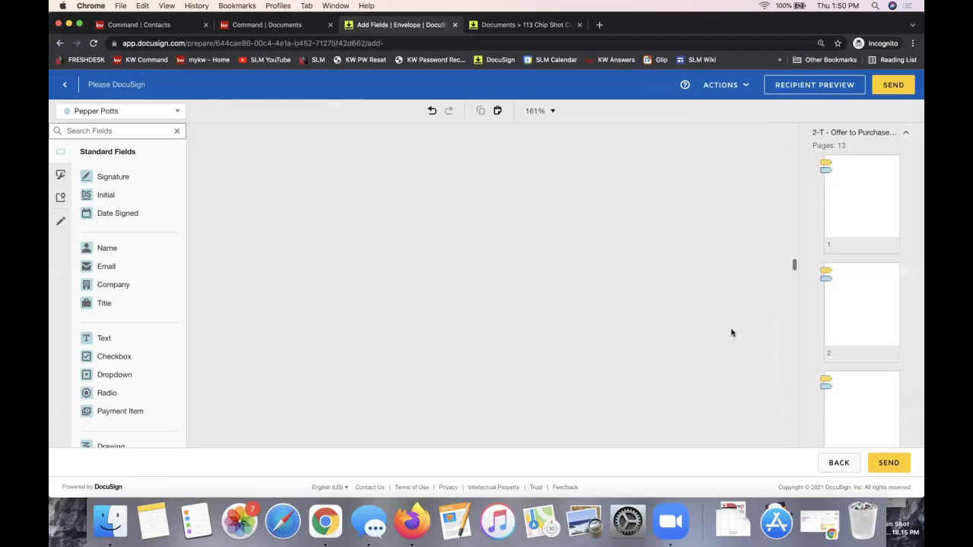
scroll(728, 319, up, 3)
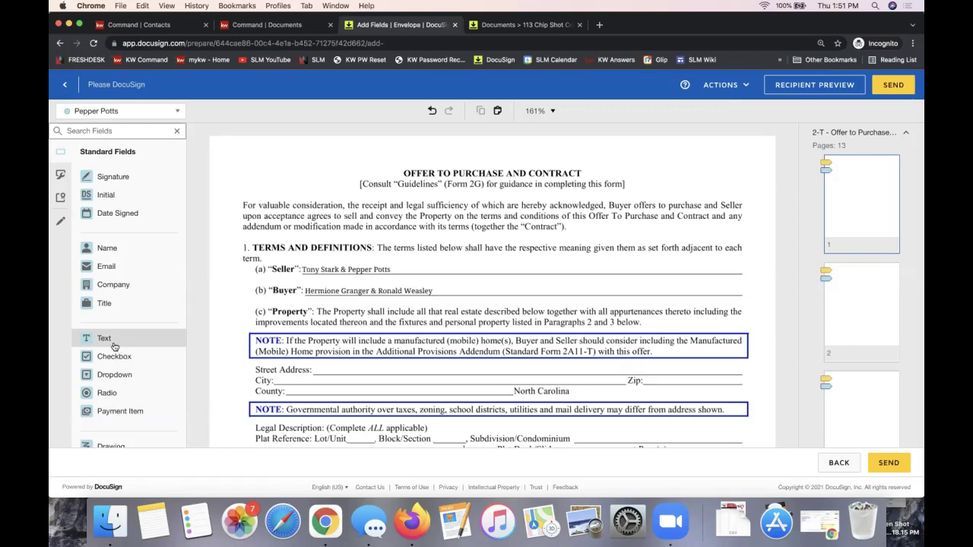
drag(109, 339, 62, 89)
drag(98, 117, 317, 363)
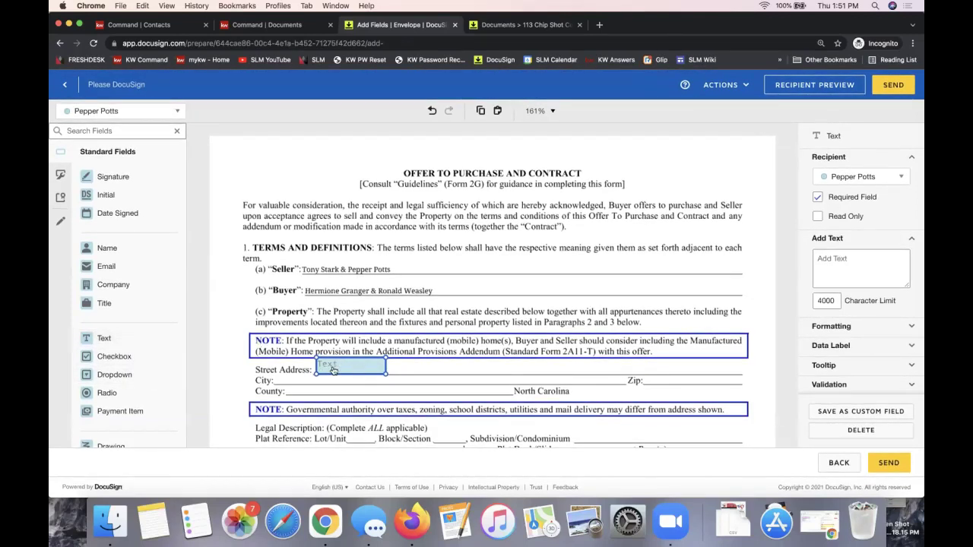
click(112, 111)
click(112, 111)
drag(385, 373, 749, 374)
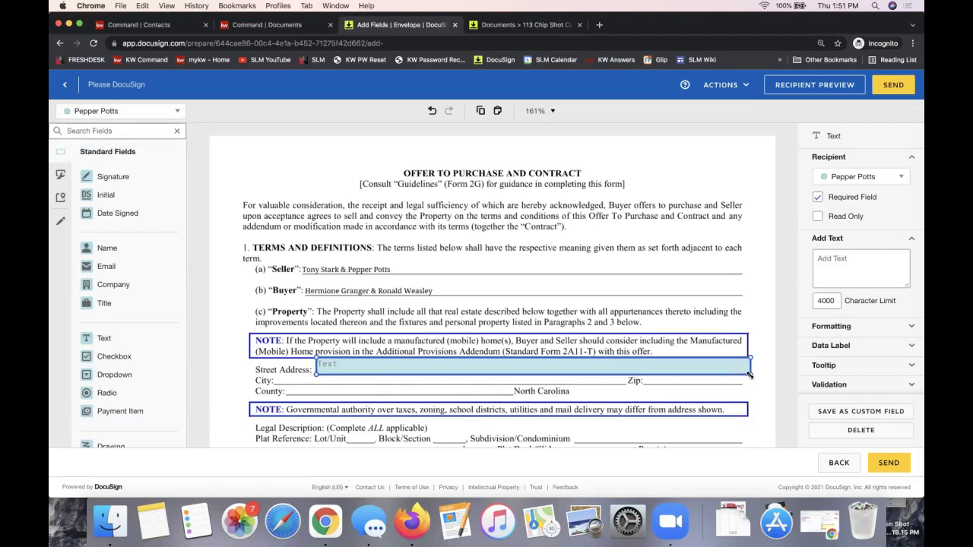
click(861, 430)
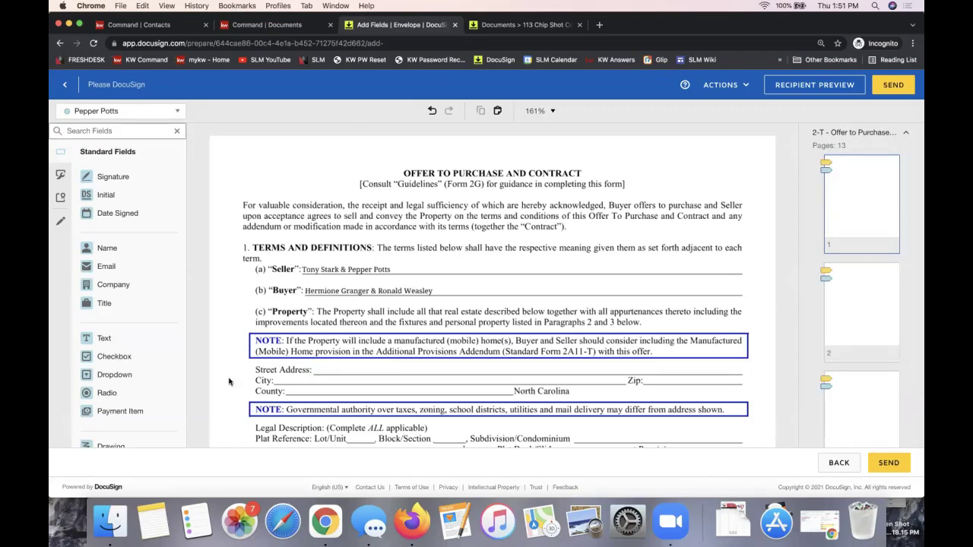
- Switch to the Pre-fill Tools and pick the Line tool
click(61, 224)
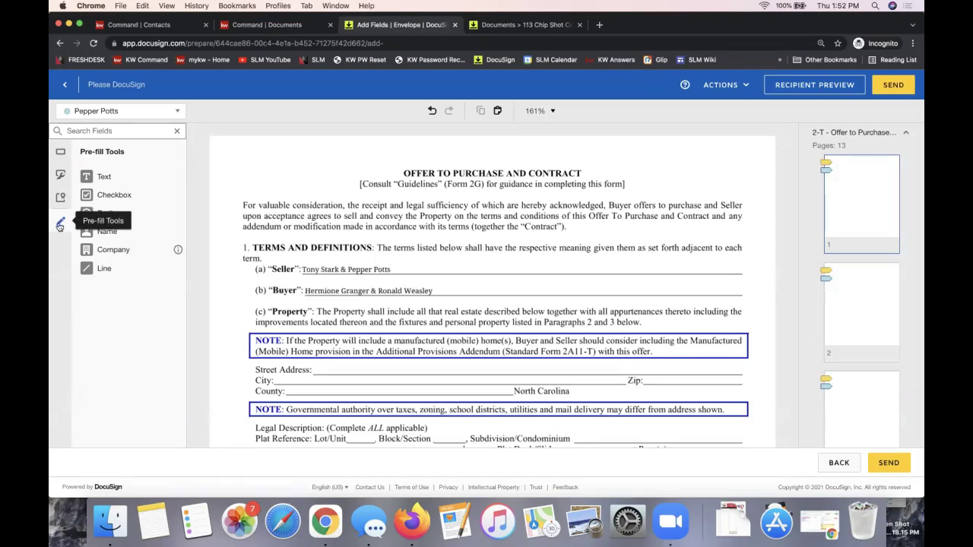
click(62, 156)
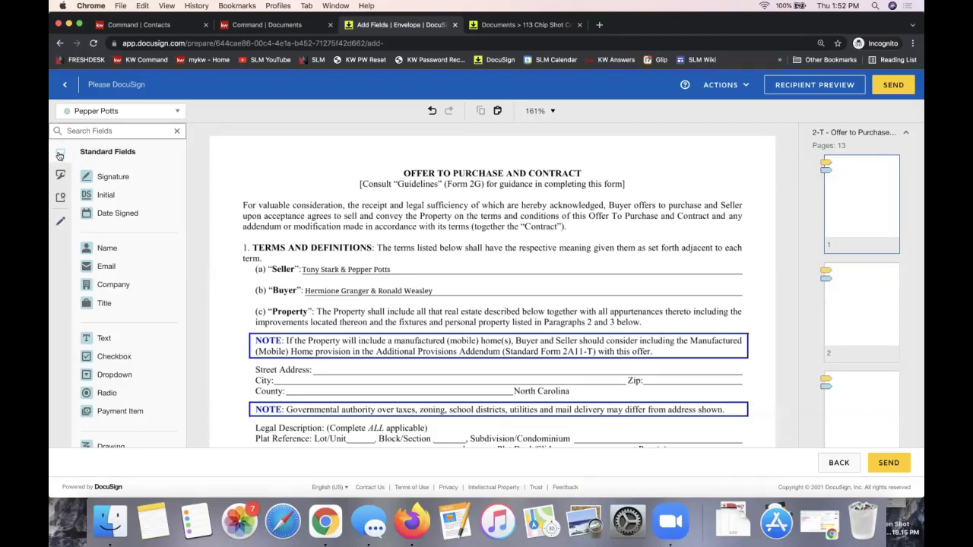
click(62, 224)
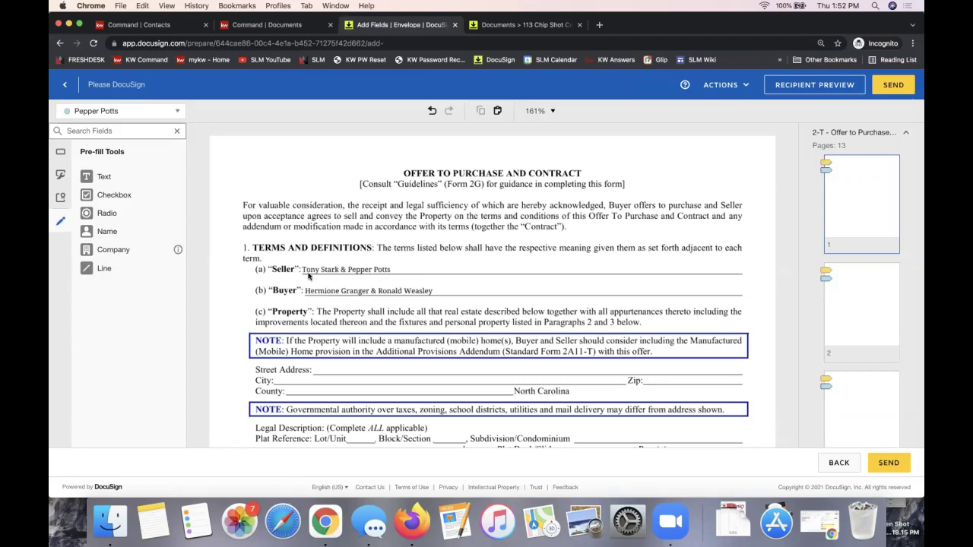
click(127, 279)
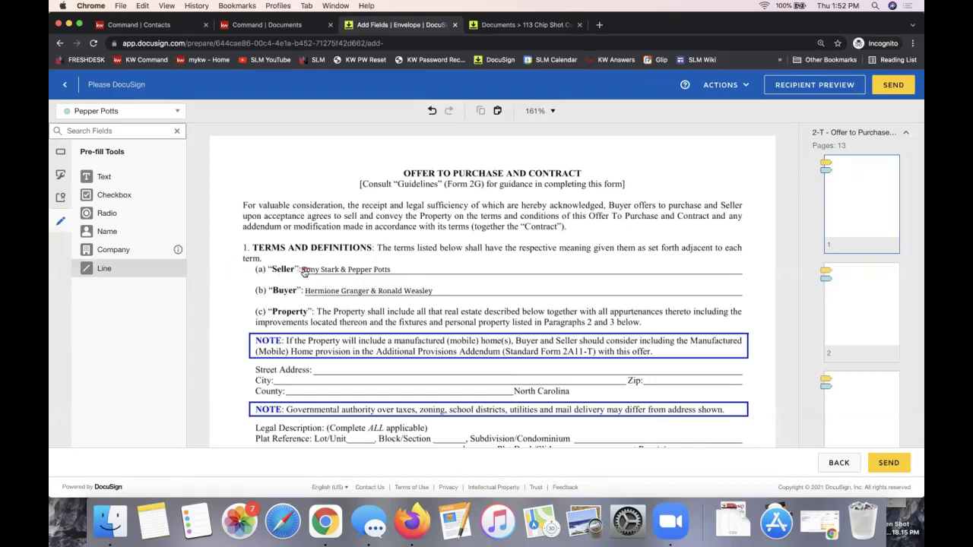
- Strike through page 1's seller names and add a pre-filled Text field with the replacement sellers' names
drag(303, 270, 397, 270)
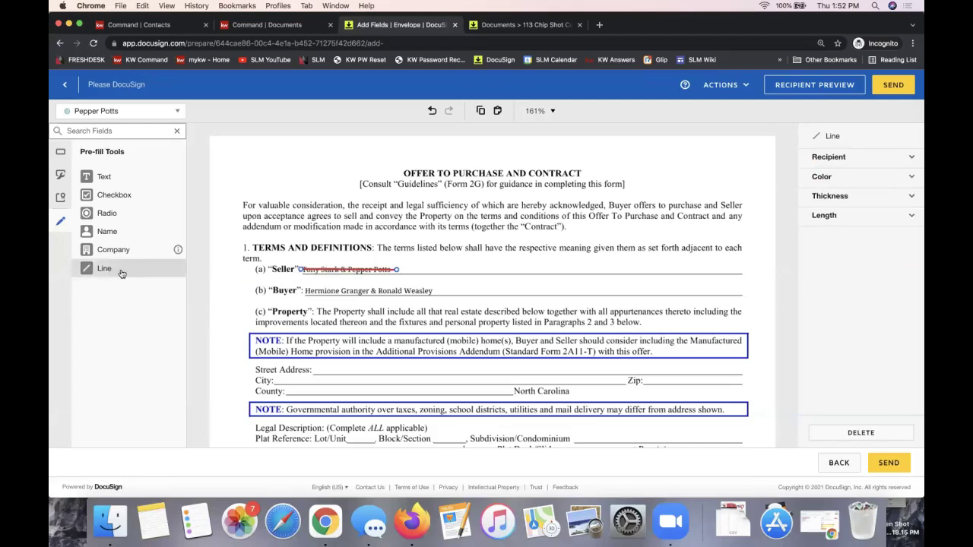
click(133, 177)
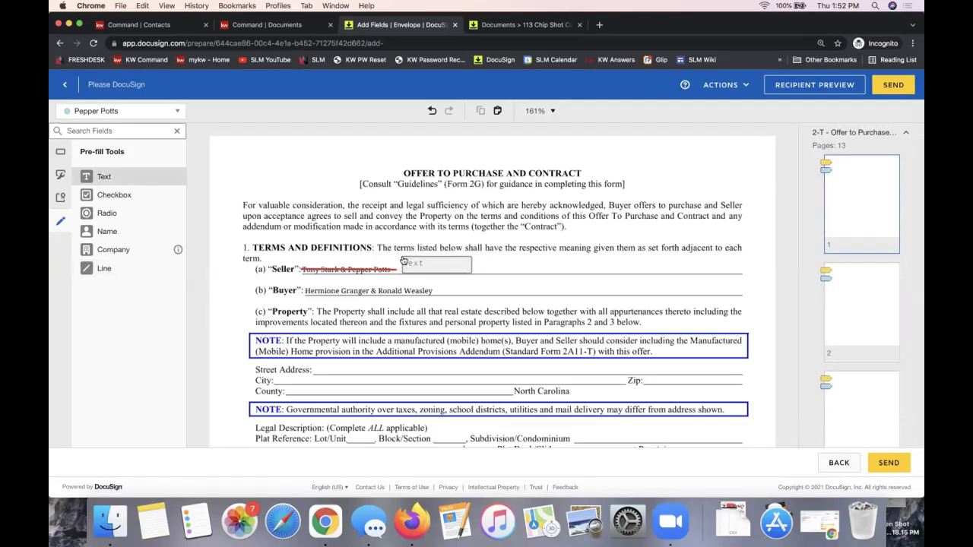
click(403, 258)
drag(471, 272, 748, 276)
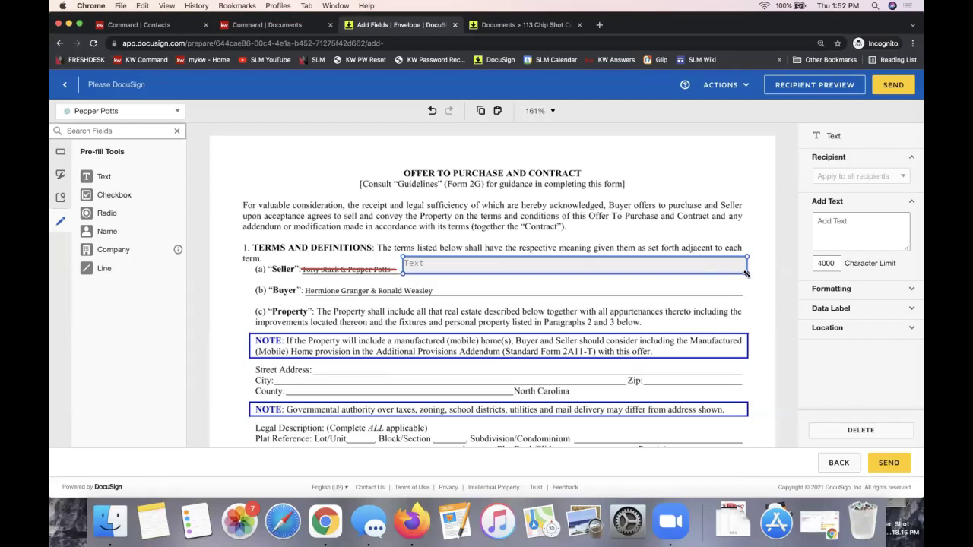
click(431, 262)
text(ASn)
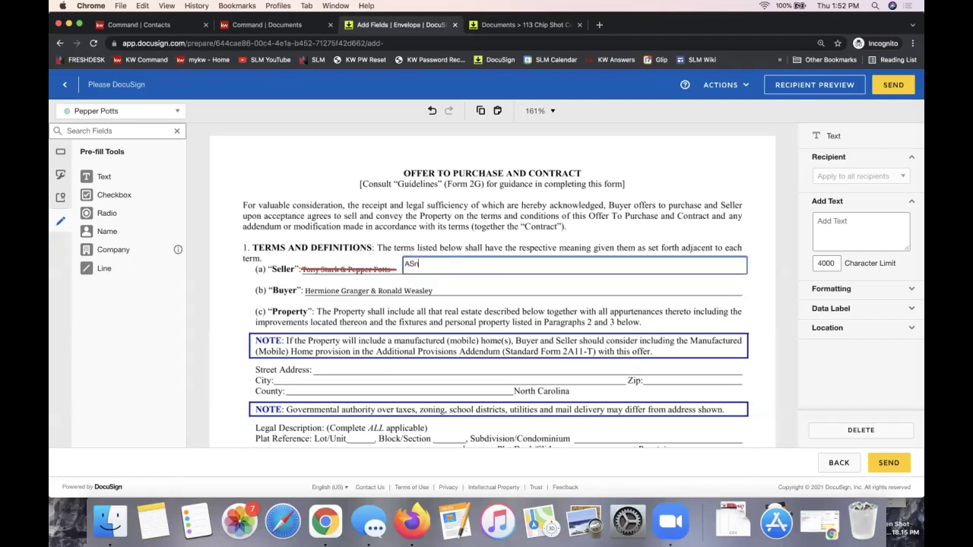
text(thony Stark & Pepper Potts)
click(349, 191)
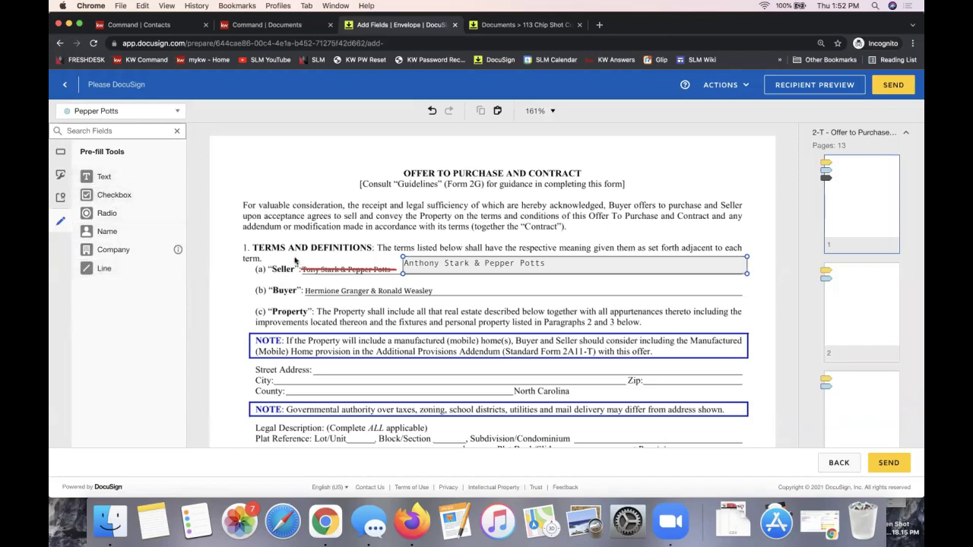
click(320, 237)
- Return to Standard Fields and send the 2-T Offer to Purchase envelope to its signers
click(62, 155)
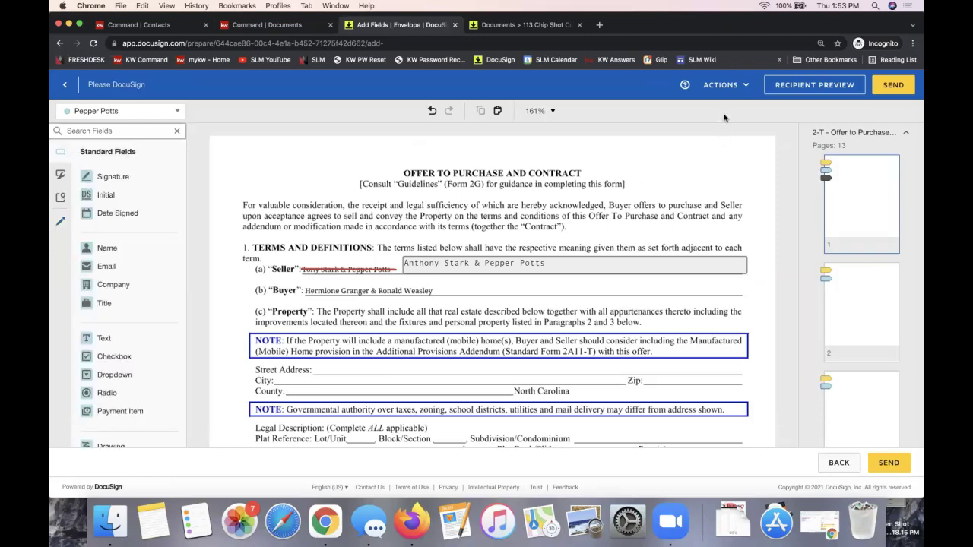
click(723, 88)
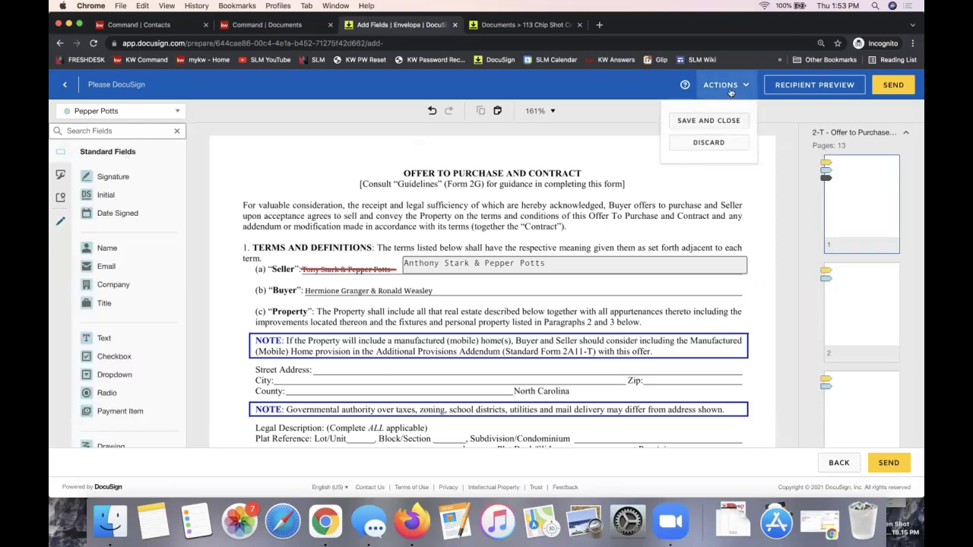
click(787, 121)
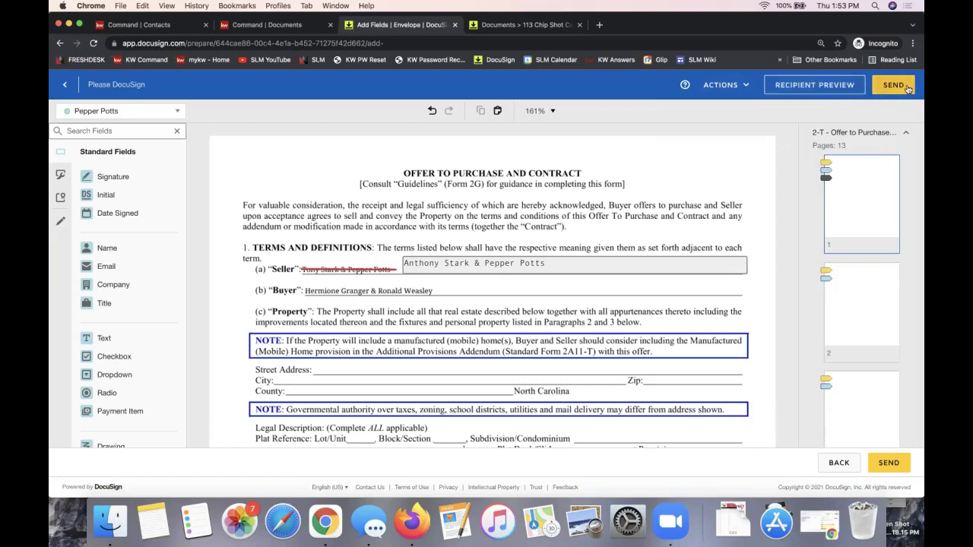
scroll(706, 194, down, 10)
scroll(706, 194, up, 9)
scroll(706, 194, up, 1)
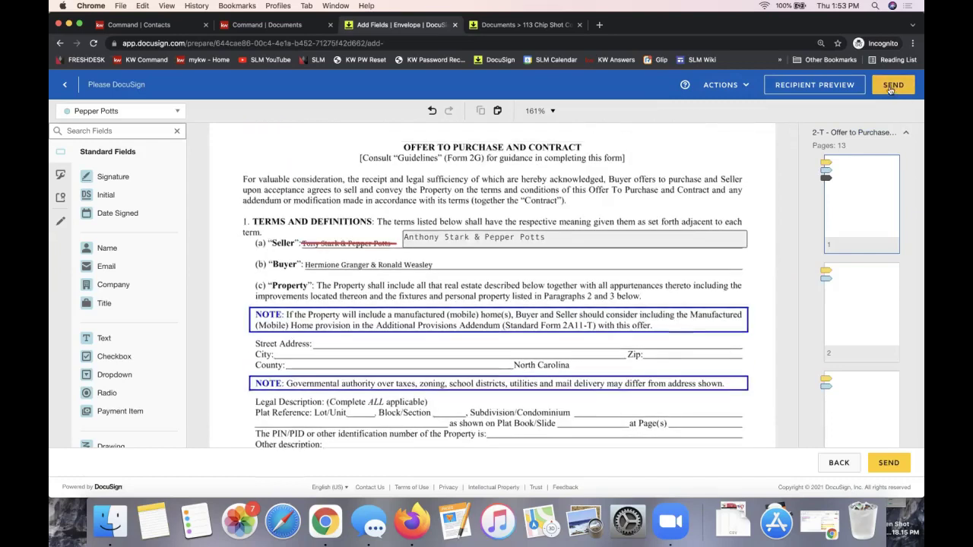
click(892, 87)
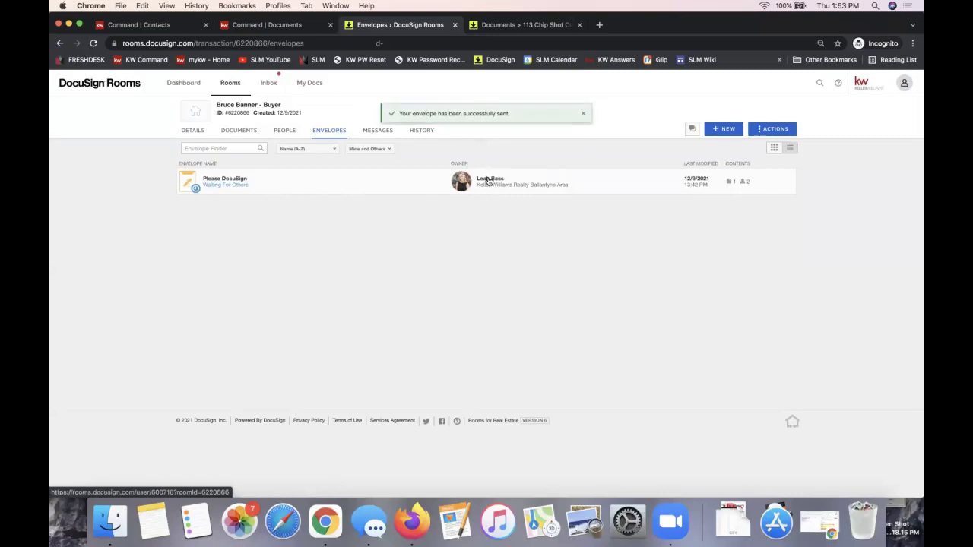
- Open the sent Please DocuSign envelope, choose Correct, and go to Edit Signing Fields
click(489, 180)
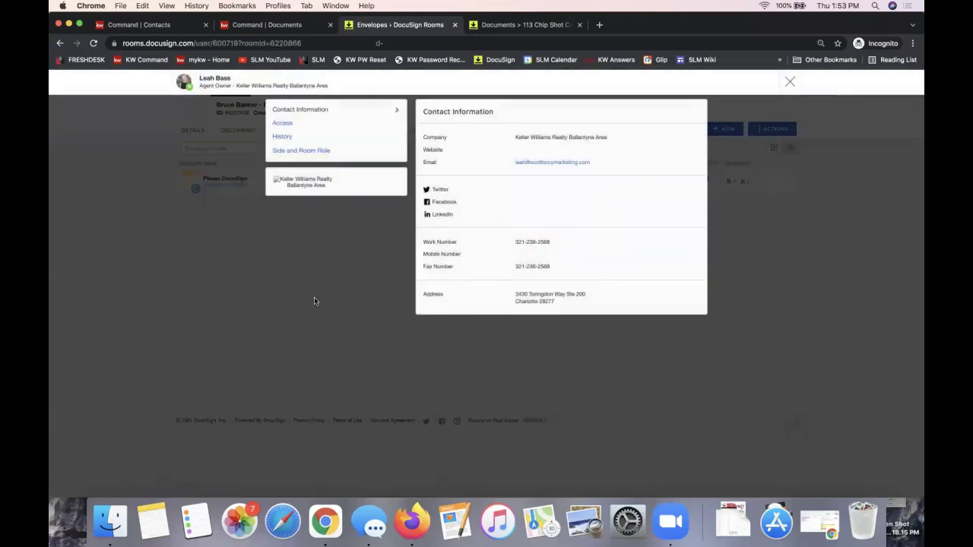
click(790, 82)
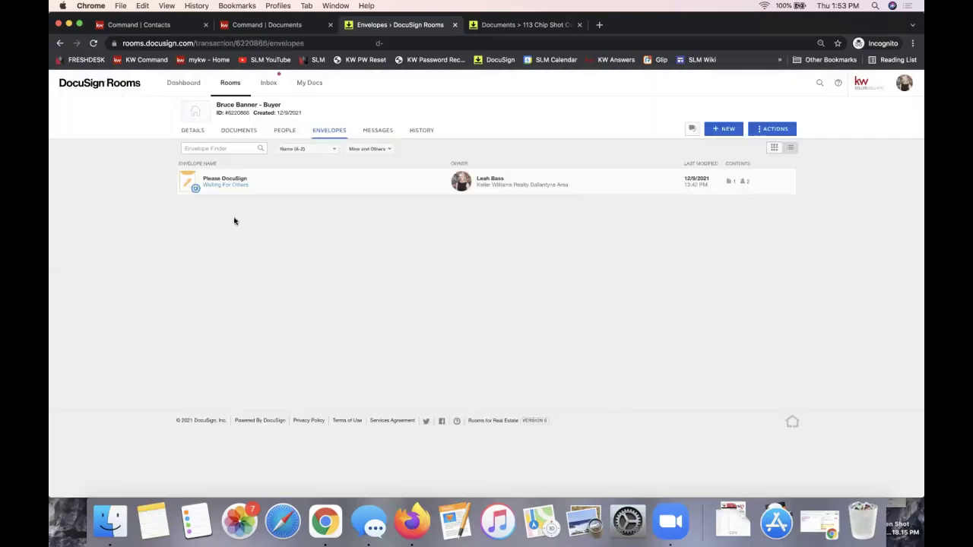
click(223, 181)
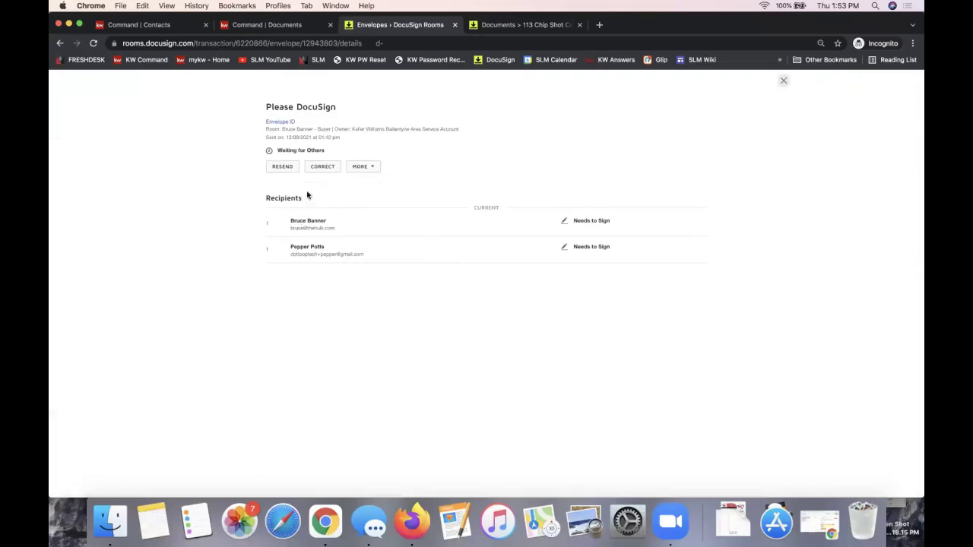
click(322, 169)
click(835, 81)
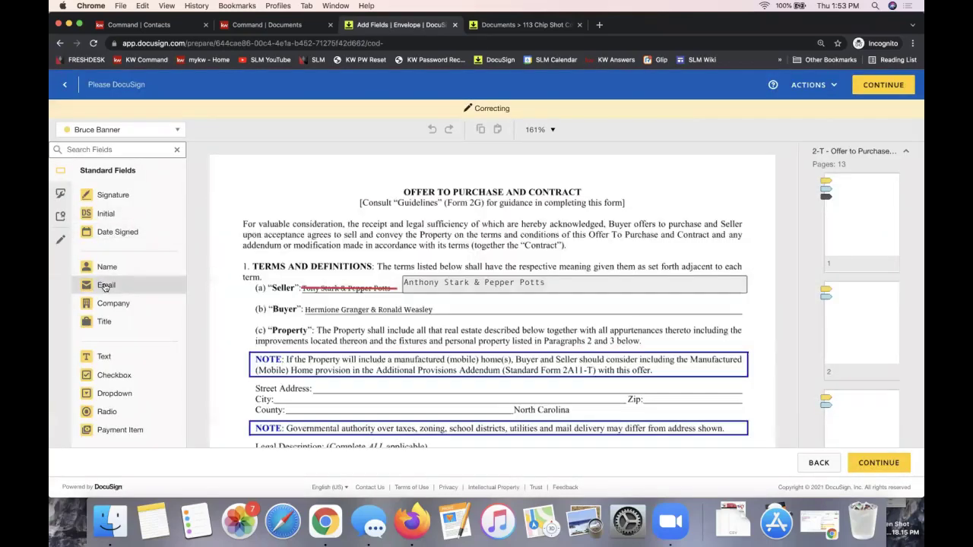
- Switch to Pre-fill Tools and inspect the buyer and seller initials boxes at page 1's bottom
click(61, 242)
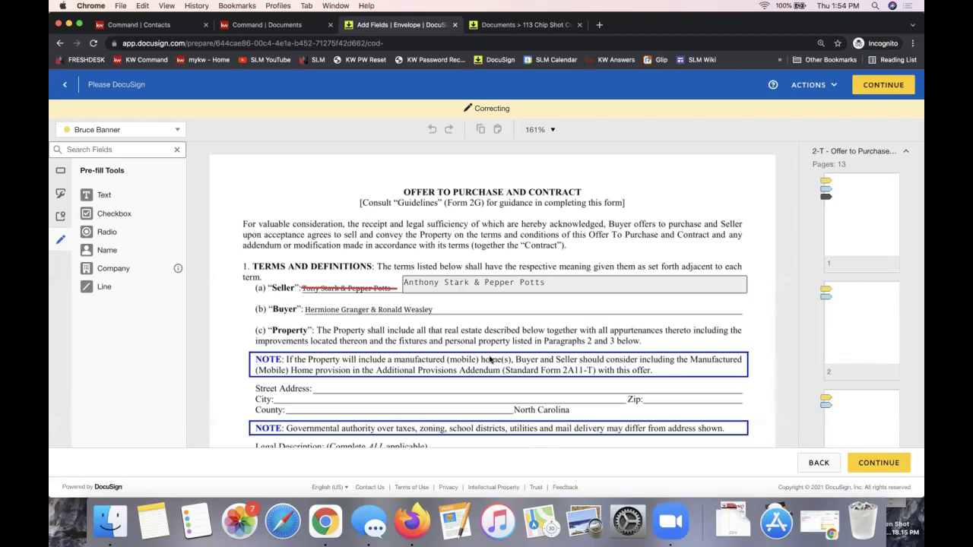
scroll(490, 360, down, 5)
scroll(491, 359, up, 5)
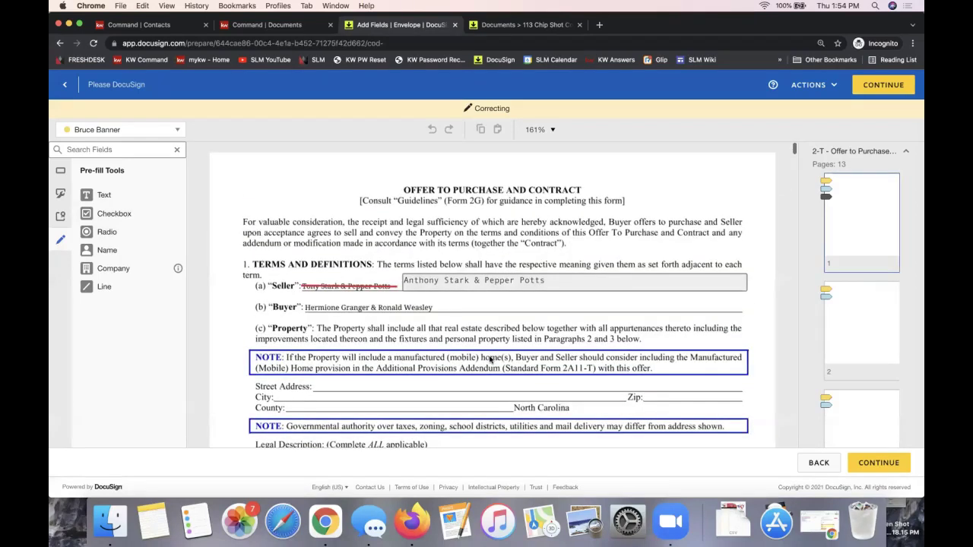
scroll(490, 359, down, 3)
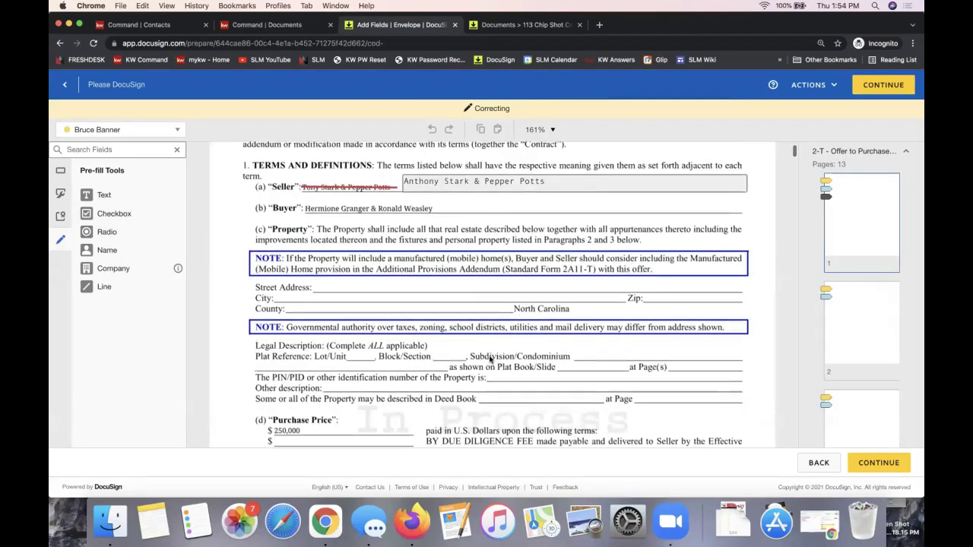
scroll(491, 360, down, 10)
scroll(490, 360, down, 5)
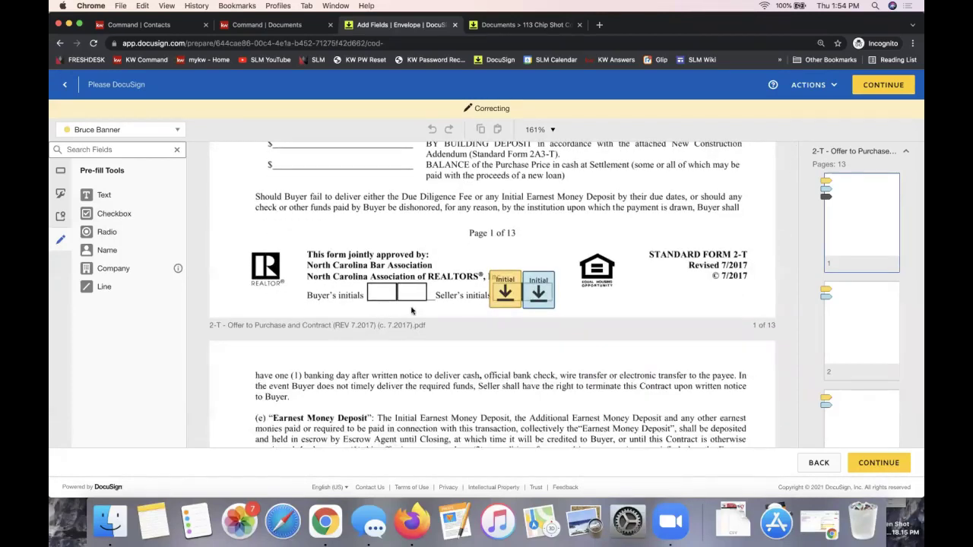
scroll(368, 318, up, 10)
scroll(369, 318, up, 3)
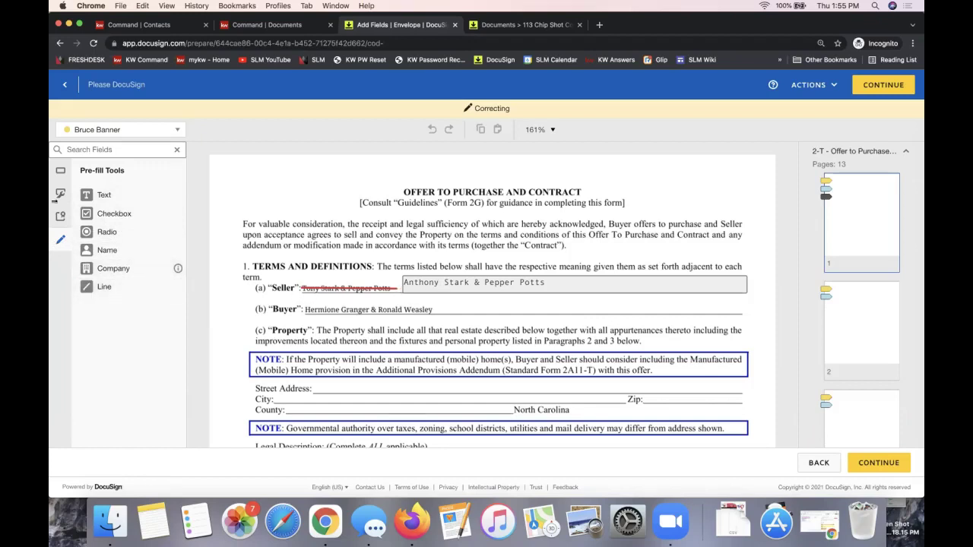
- Place Initial fields for the first and second signers beside Terms and Definitions on page 1, then continue
click(64, 172)
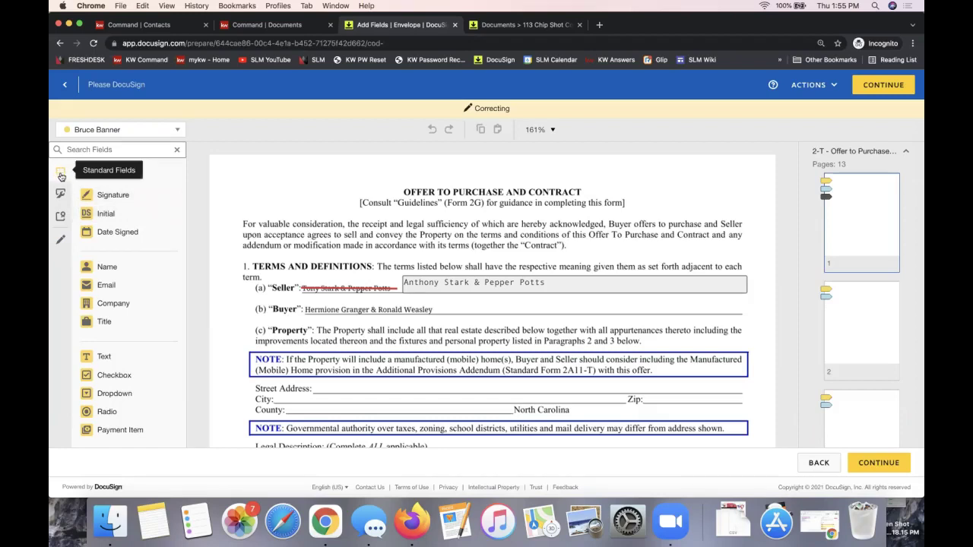
click(61, 177)
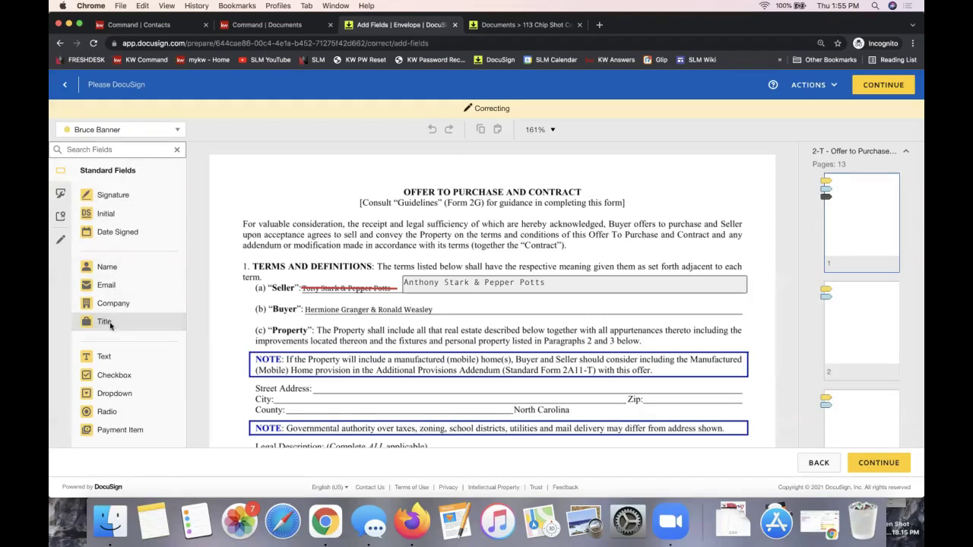
drag(112, 214, 216, 237)
click(127, 131)
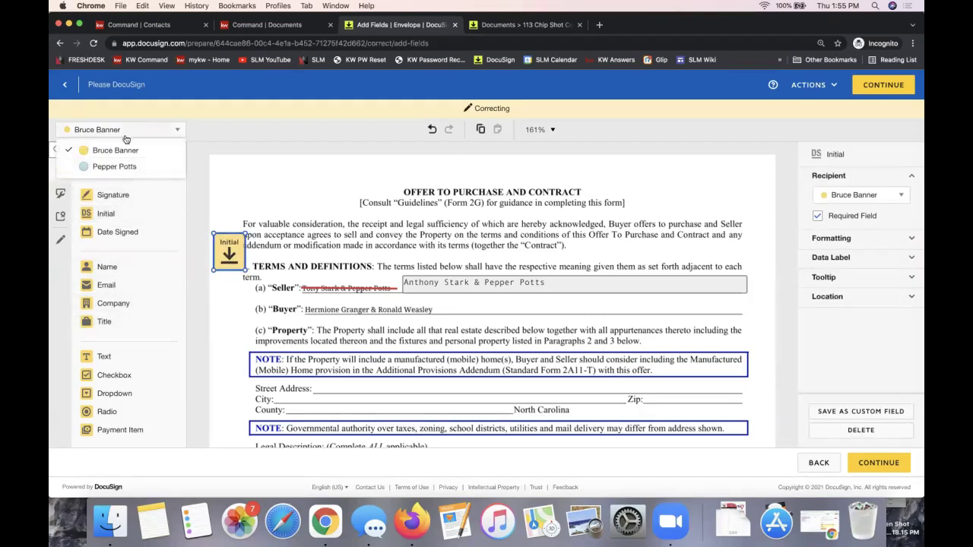
click(119, 165)
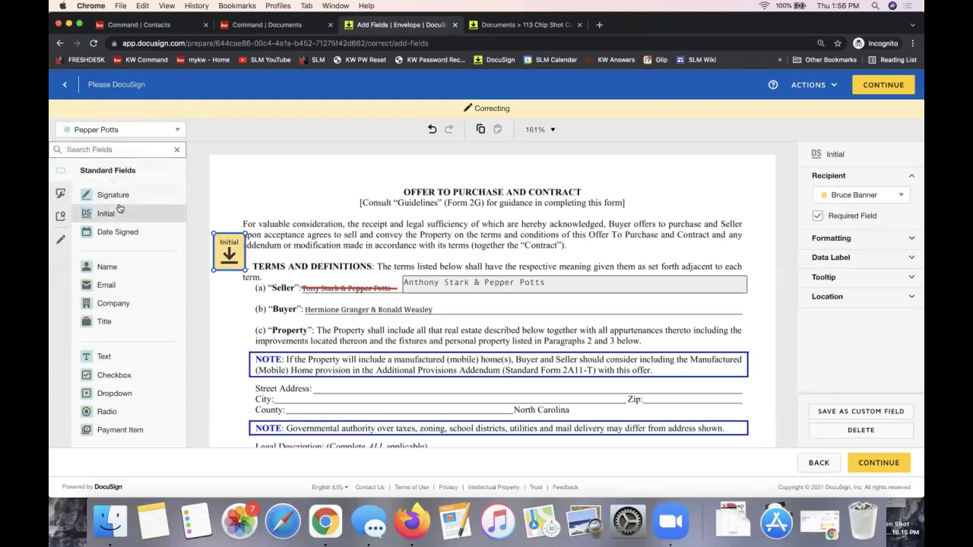
drag(107, 215, 216, 279)
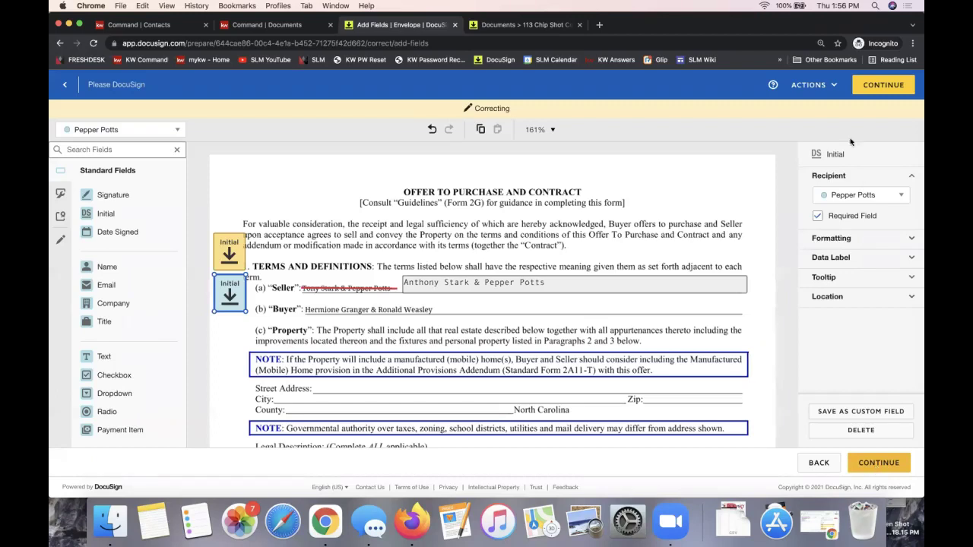
click(875, 89)
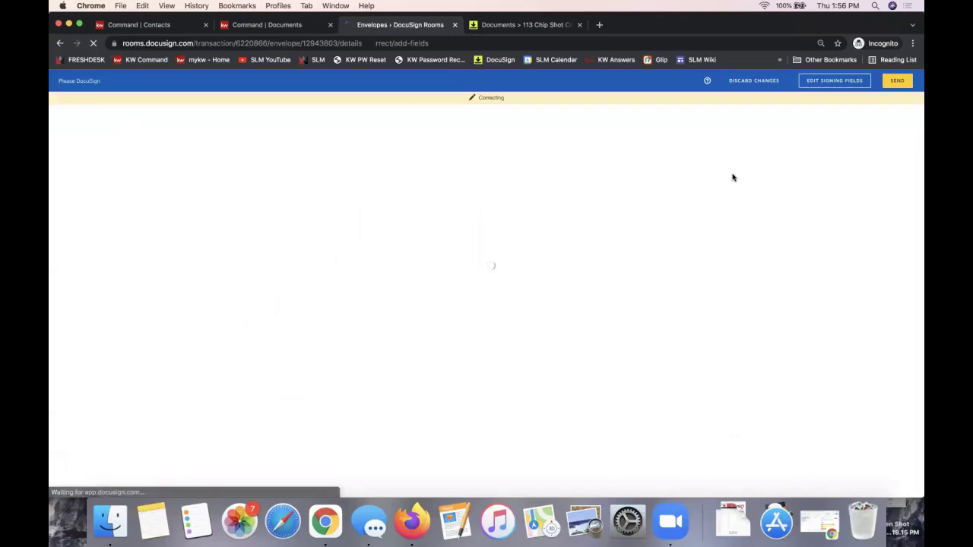
- Resend the corrected envelope, then search rooms for 'signature' and open Testing Signatures
click(888, 85)
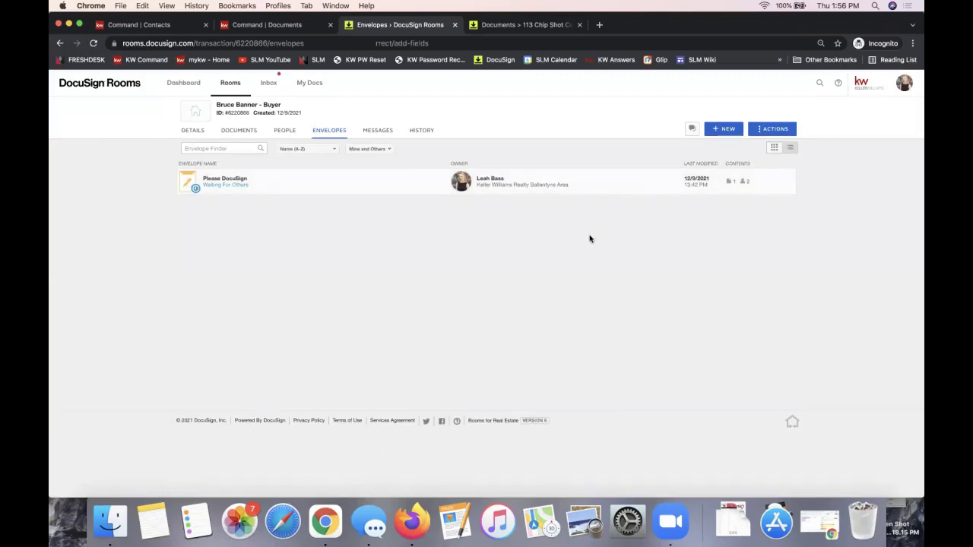
click(234, 85)
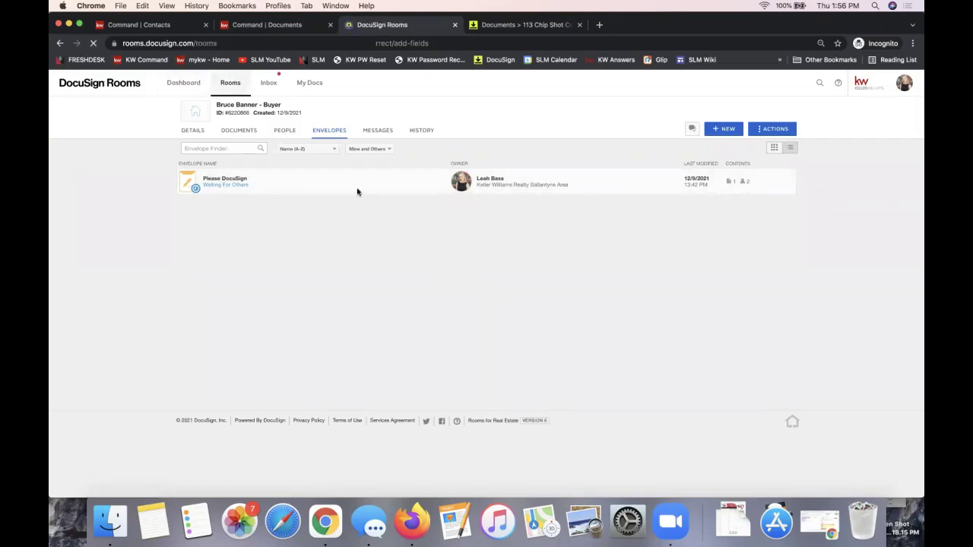
click(214, 129)
text(signature)
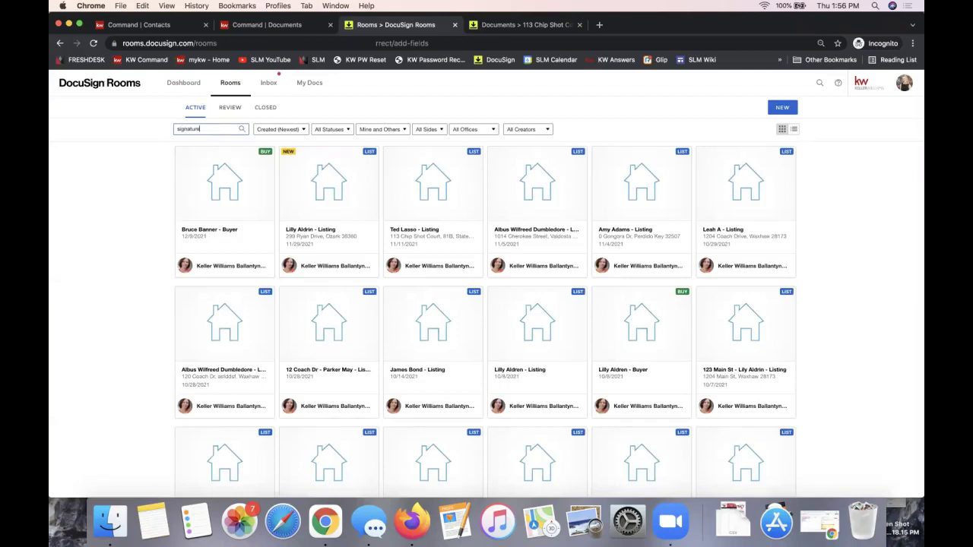
click(197, 177)
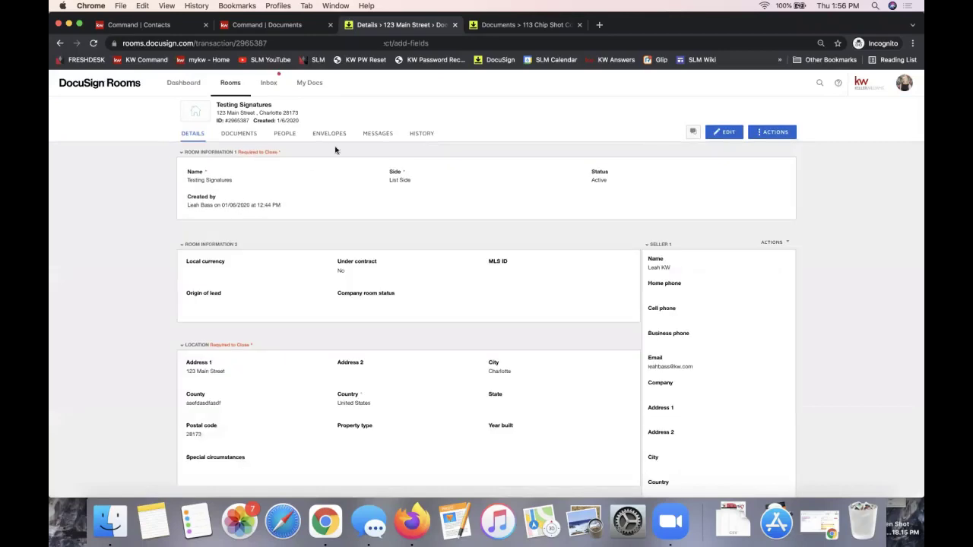
- Show the Testing Signatures room's envelopes in card view with their status banners
click(328, 140)
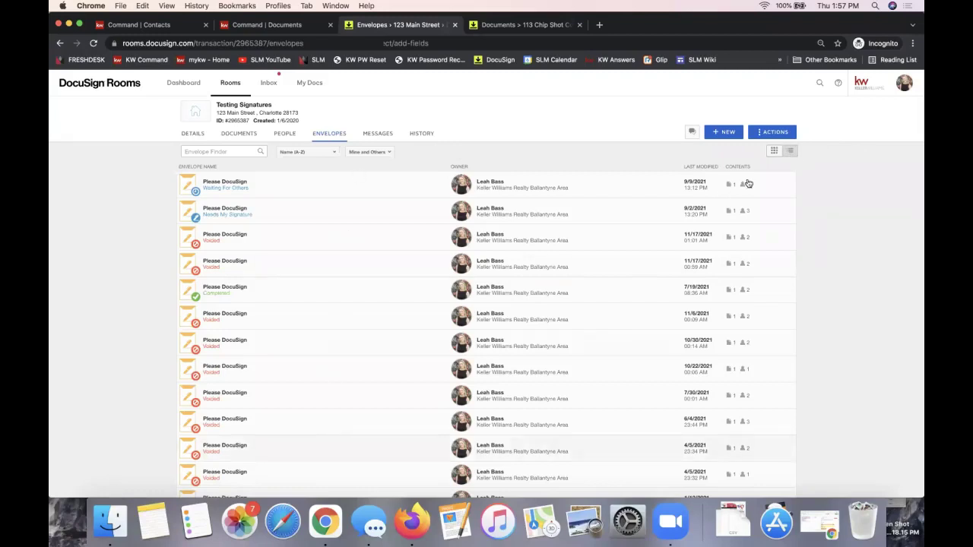
click(773, 151)
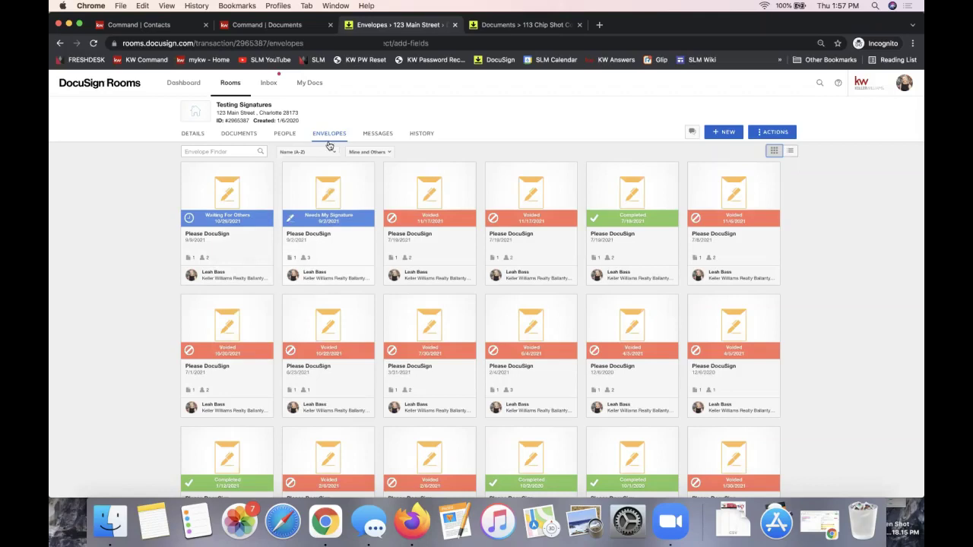
- Show the Testing Signatures room's Documents tab listing its 22 documents
click(240, 134)
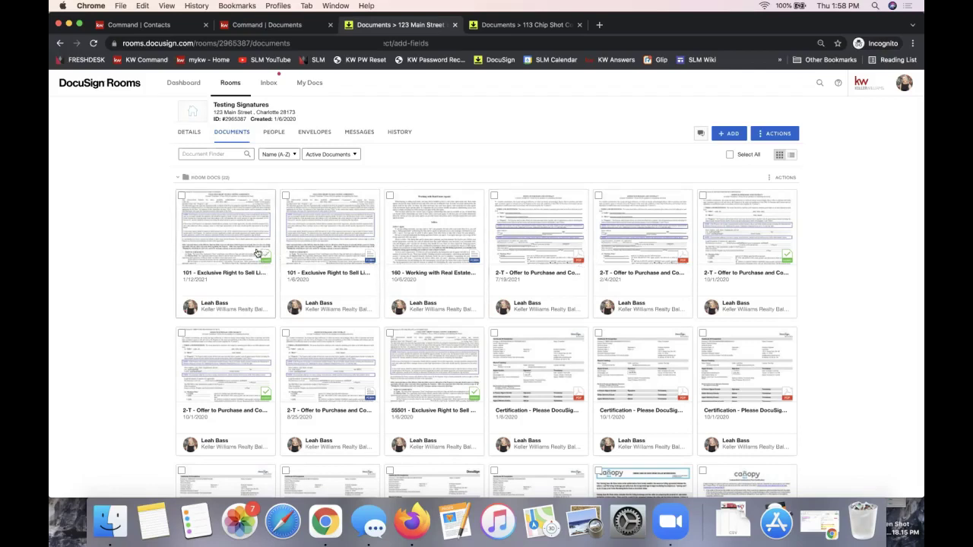
click(214, 232)
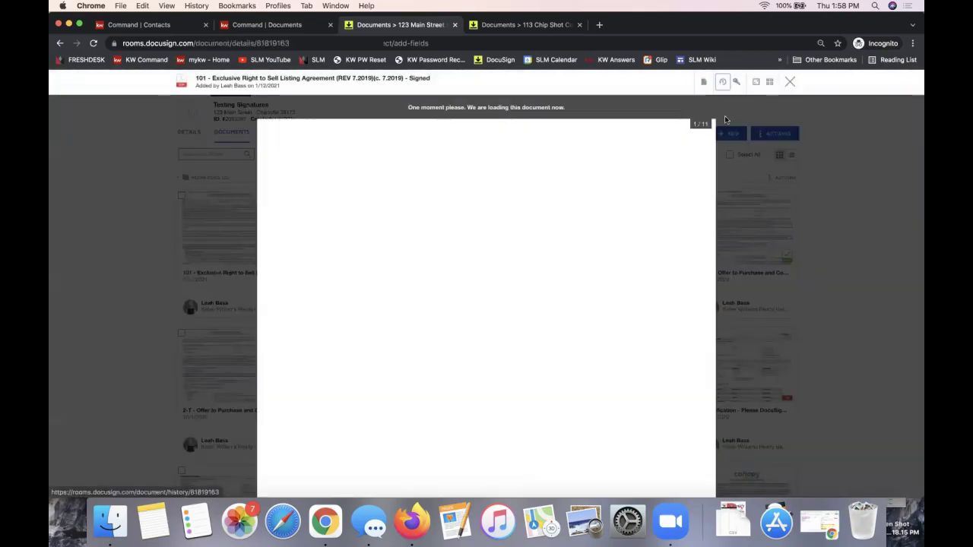
key(Escape)
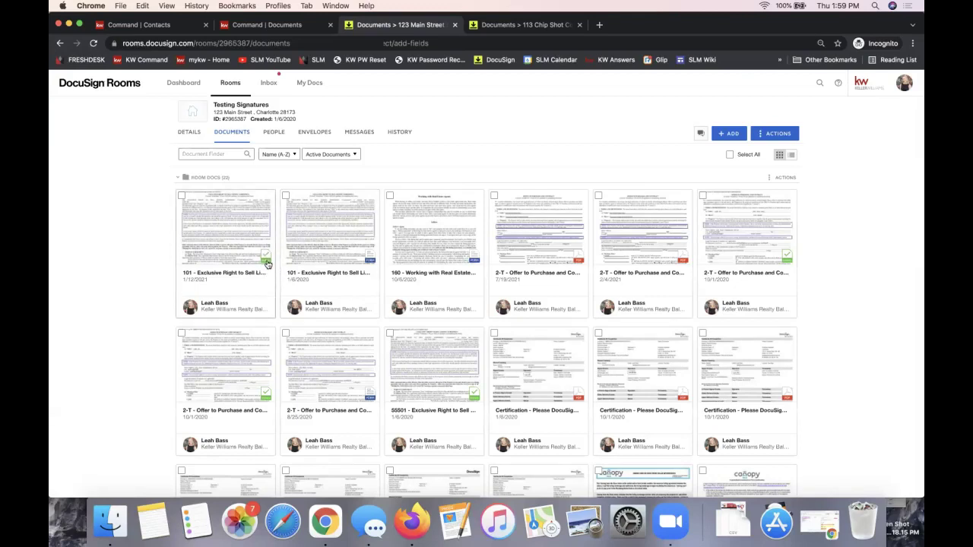
click(434, 365)
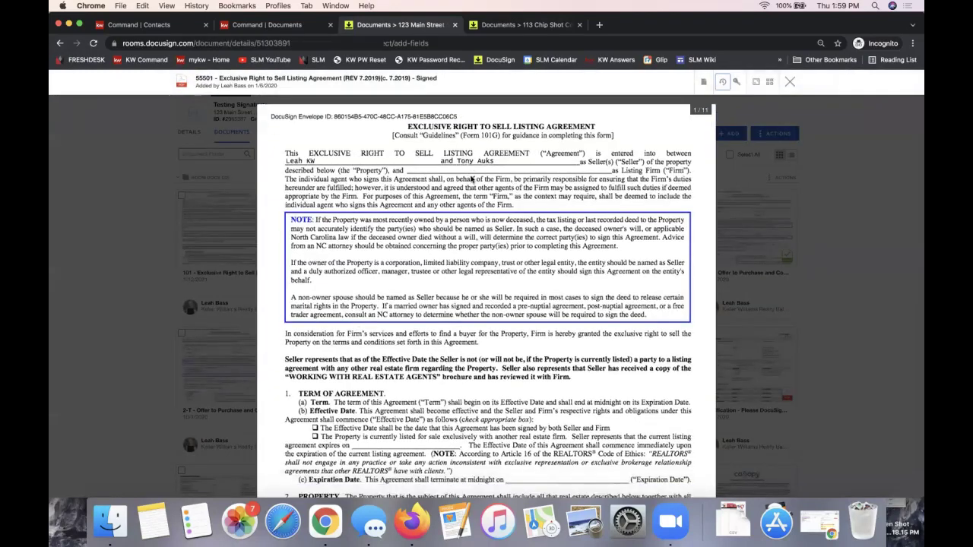
scroll(479, 244, down, 10)
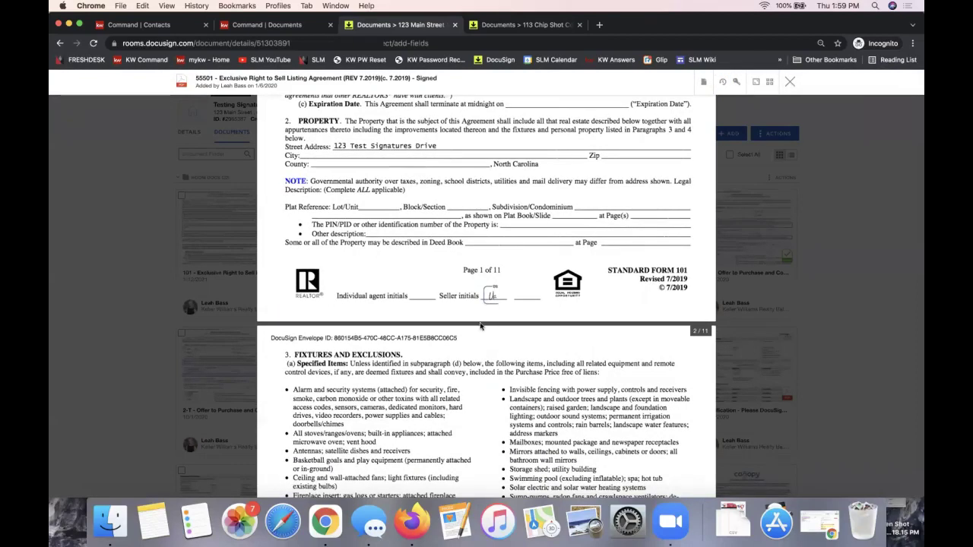
scroll(490, 277, up, 10)
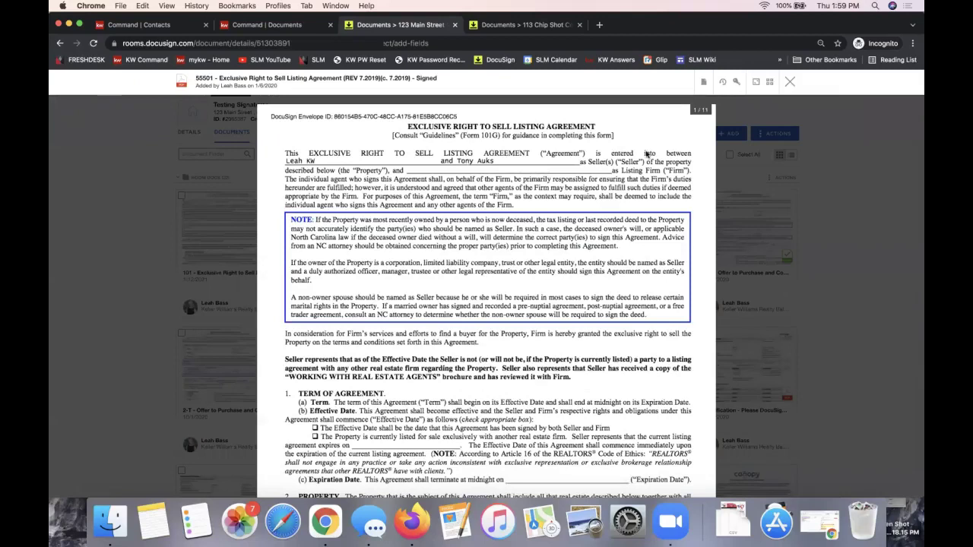
click(703, 83)
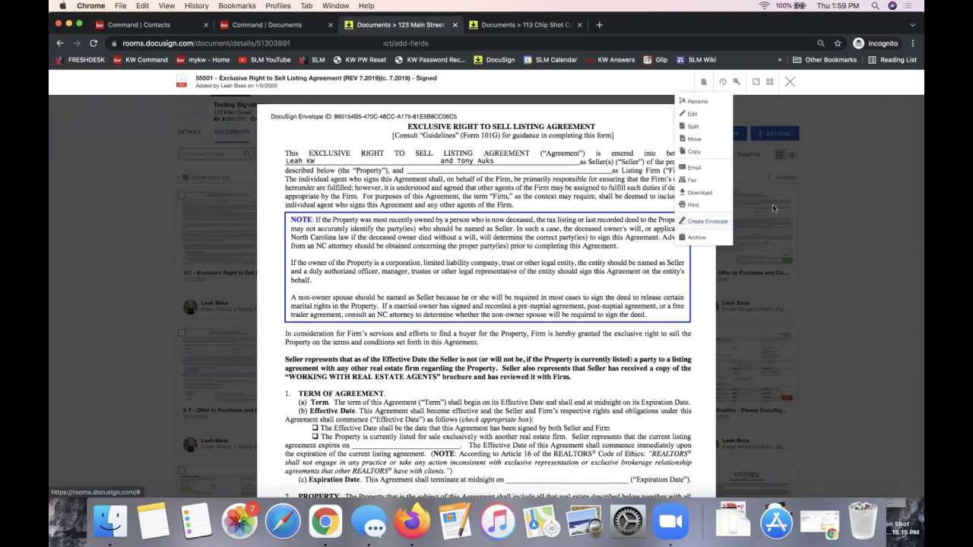
click(790, 81)
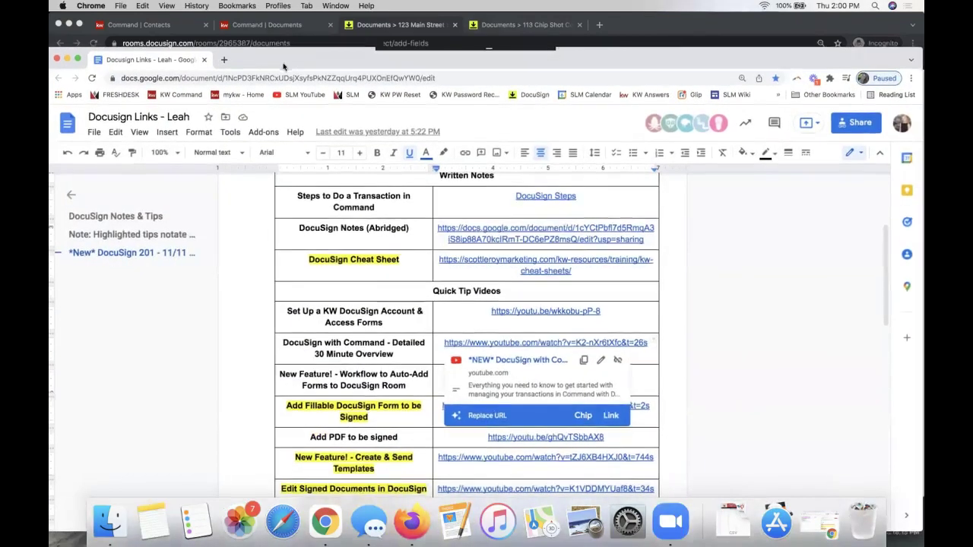
- Review the DocuSign Notes & Tips table, pointing out the Add Fillable DocuSign Form and Edit Signed Documents tips
scroll(365, 306, down, 2)
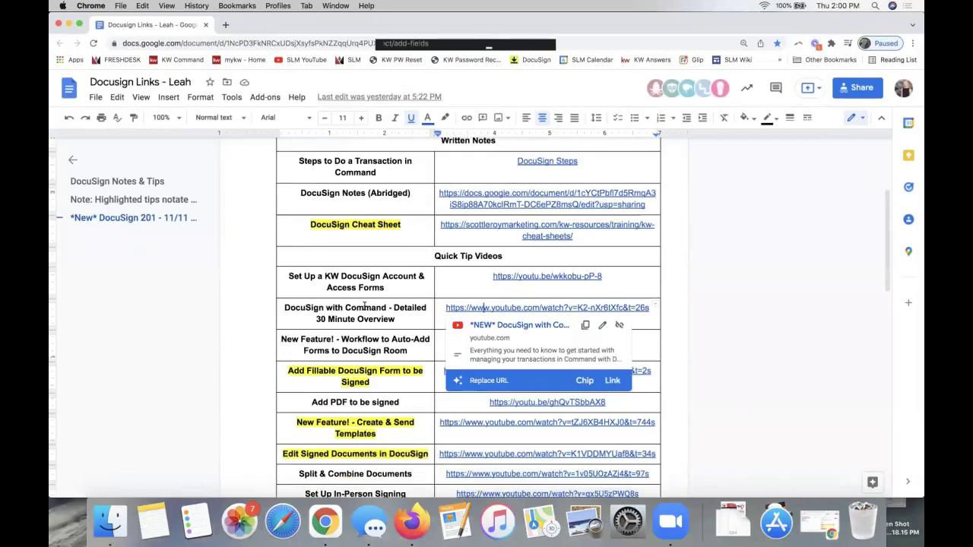
scroll(365, 306, up, 5)
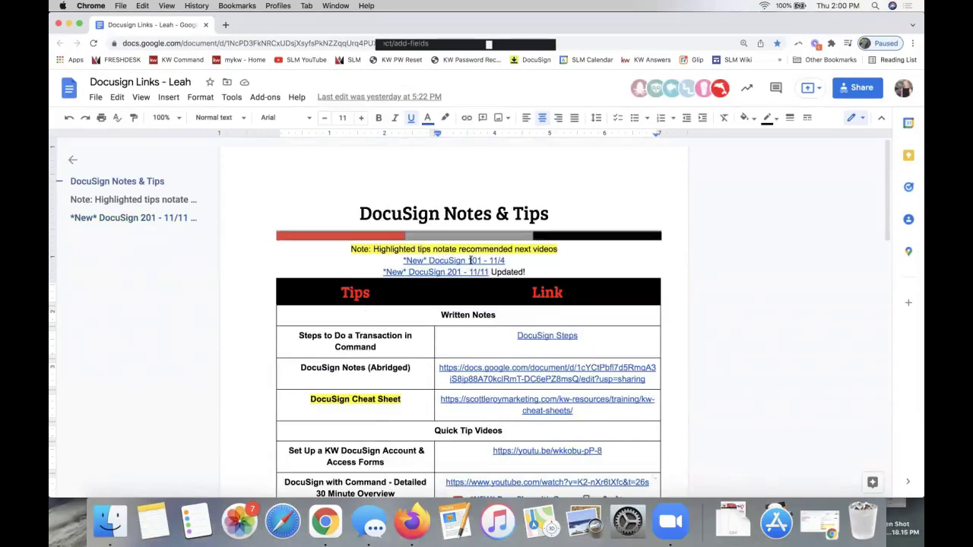
scroll(437, 276, down, 3)
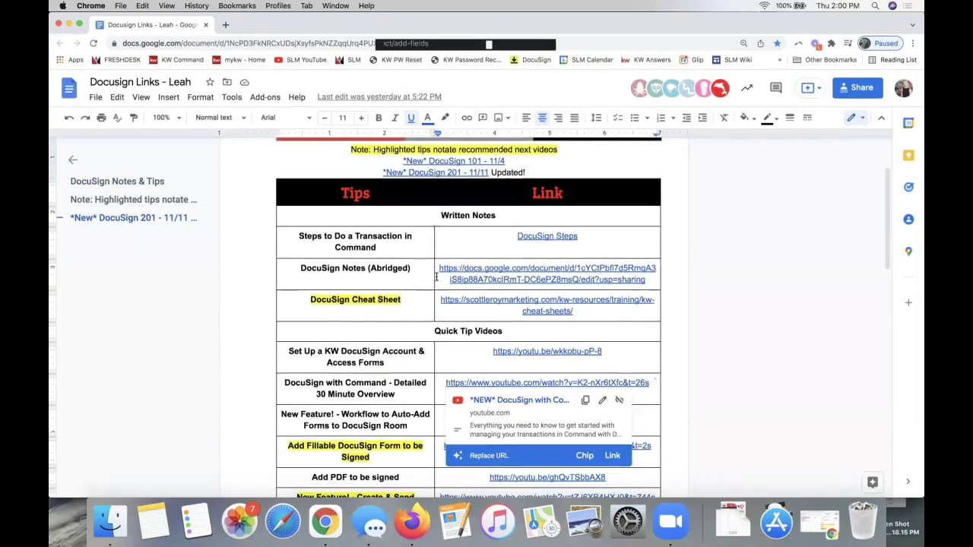
scroll(436, 277, down, 3)
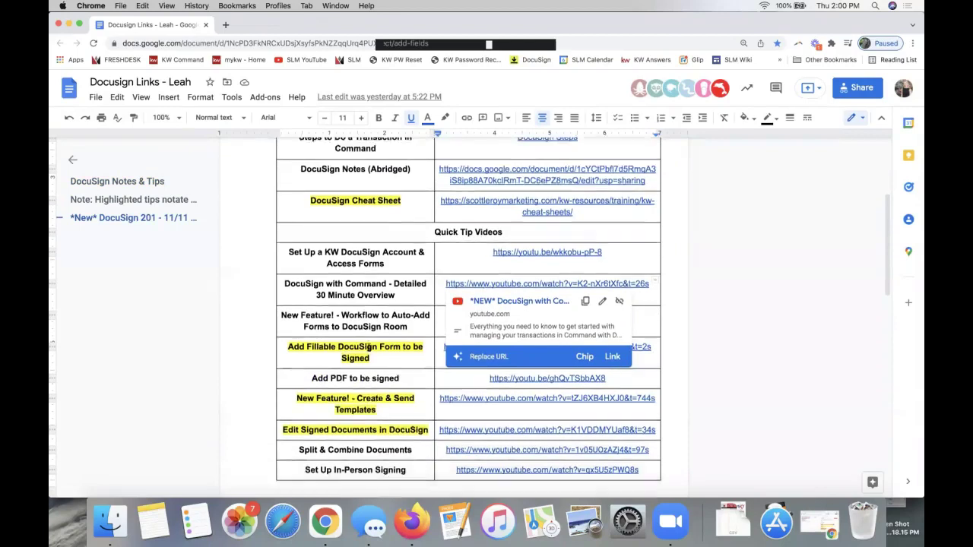
scroll(368, 348, down, 2)
click(355, 272)
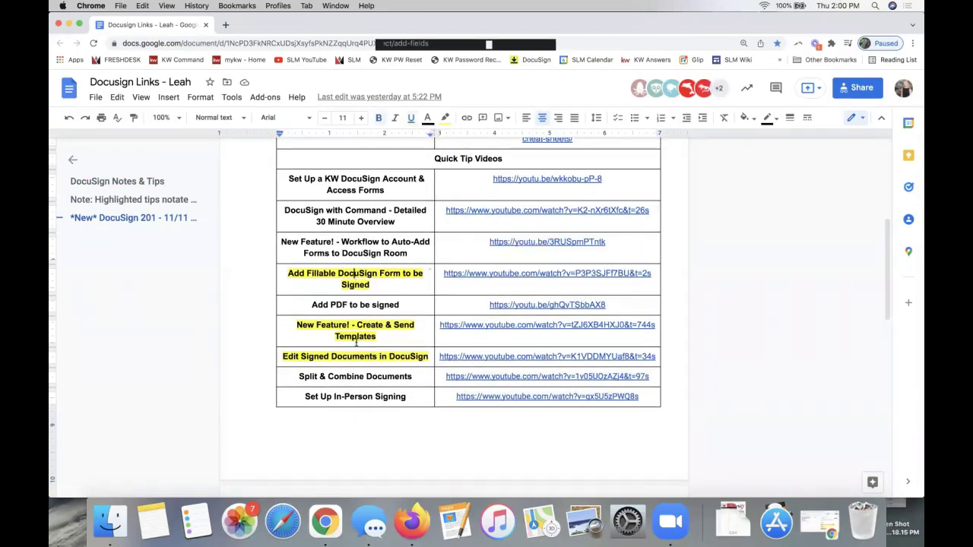
click(329, 356)
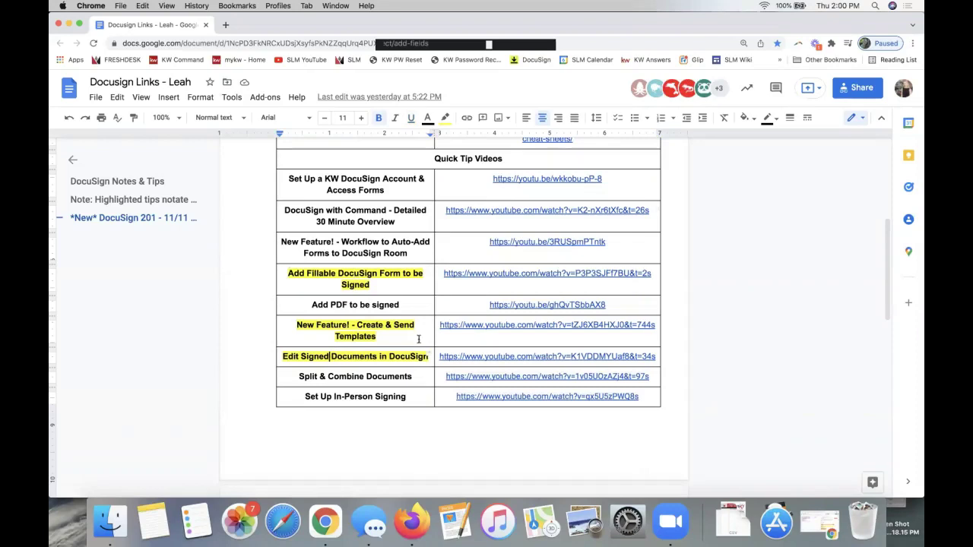
scroll(426, 340, down, 5)
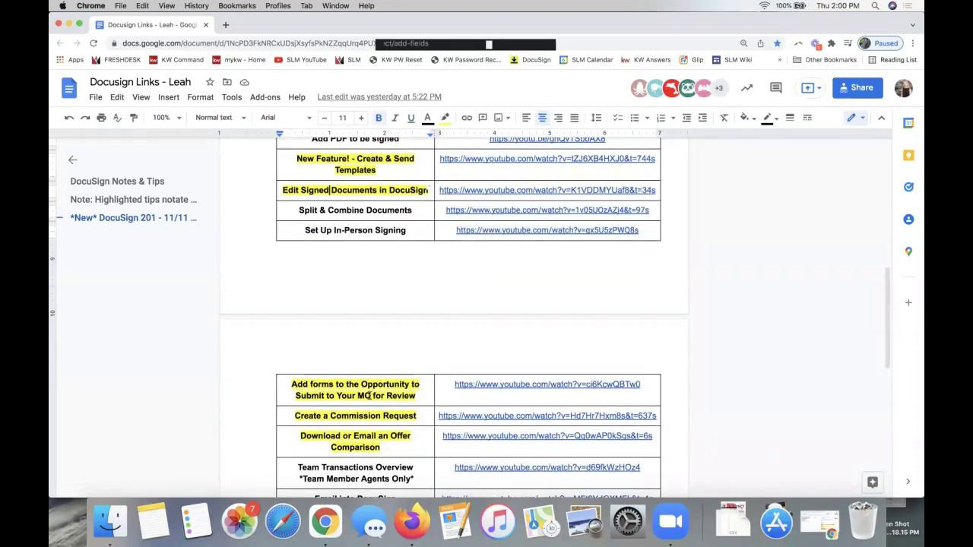
scroll(370, 395, down, 4)
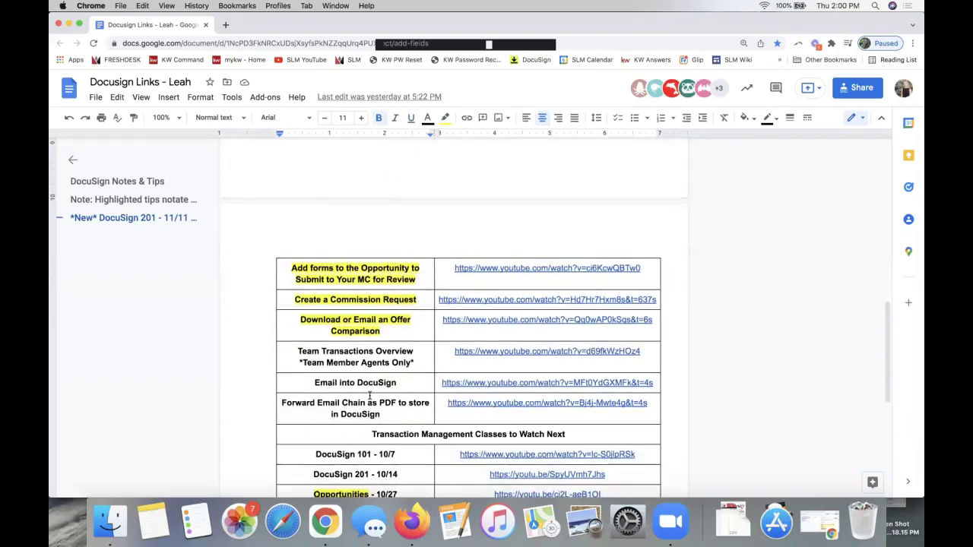
scroll(370, 395, up, 15)
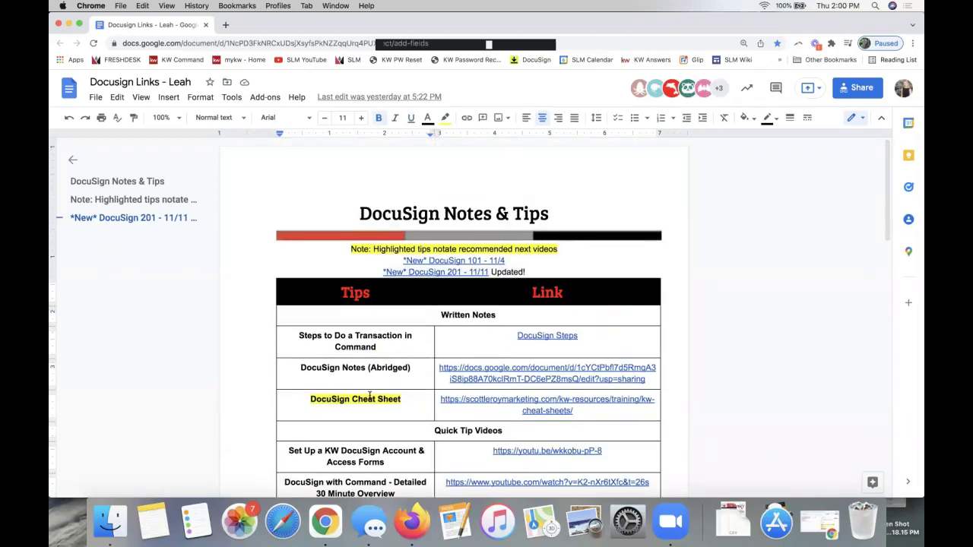